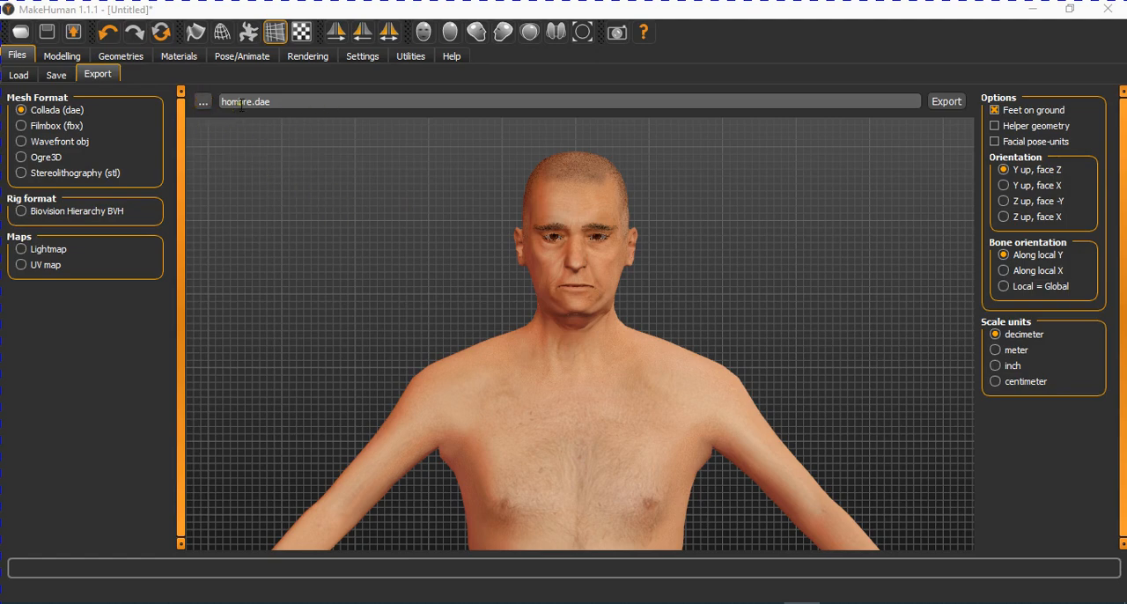
- Export the human model as the Collada file hombre.dae to the Escritorio folder, replacing the existing file
{"action": "left_click", "coordinate": [202, 101]}
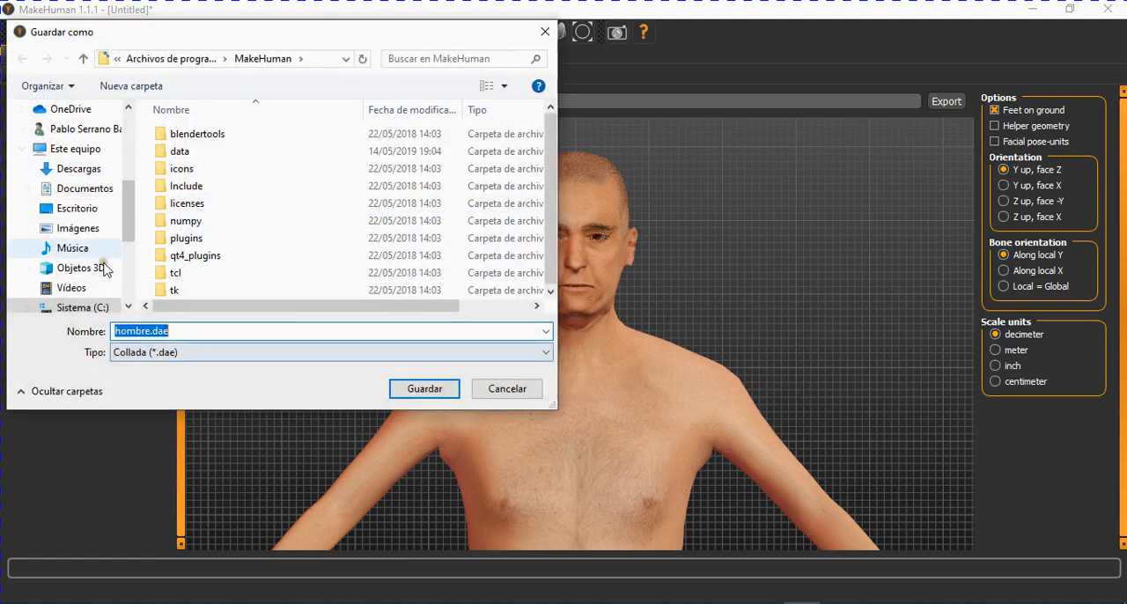
{"action": "left_click", "coordinate": [70, 209]}
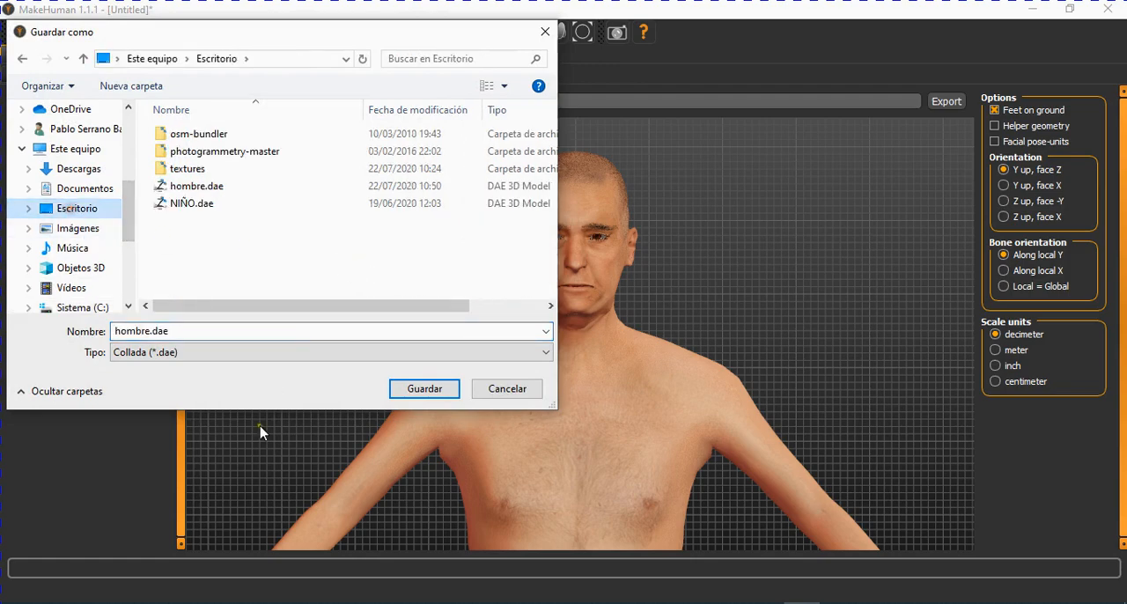
{"action": "left_click", "coordinate": [422, 387]}
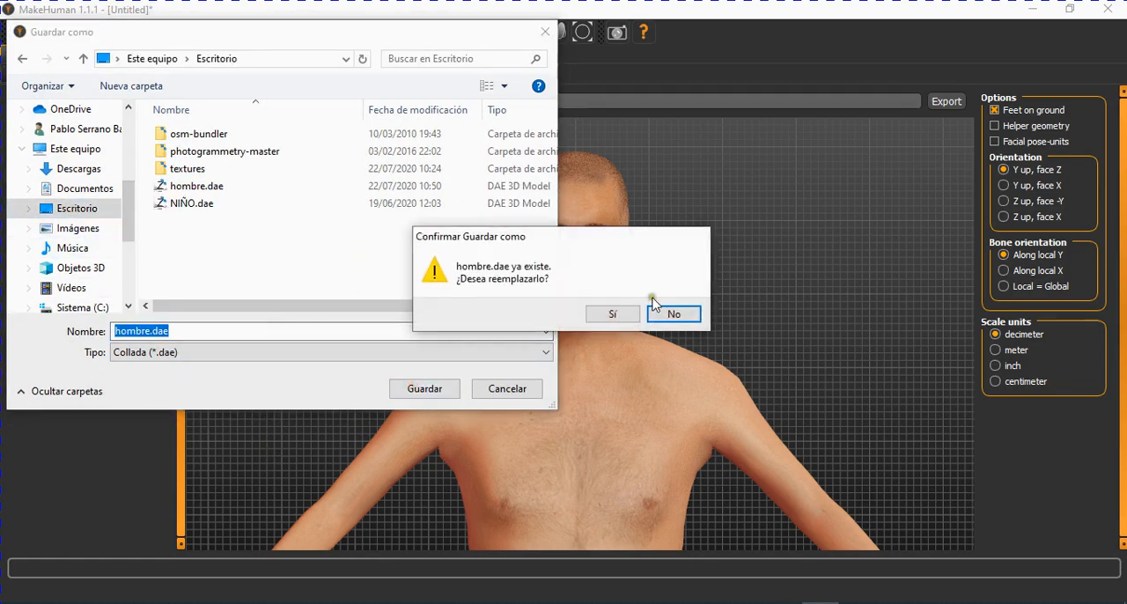
{"action": "left_click", "coordinate": [612, 313]}
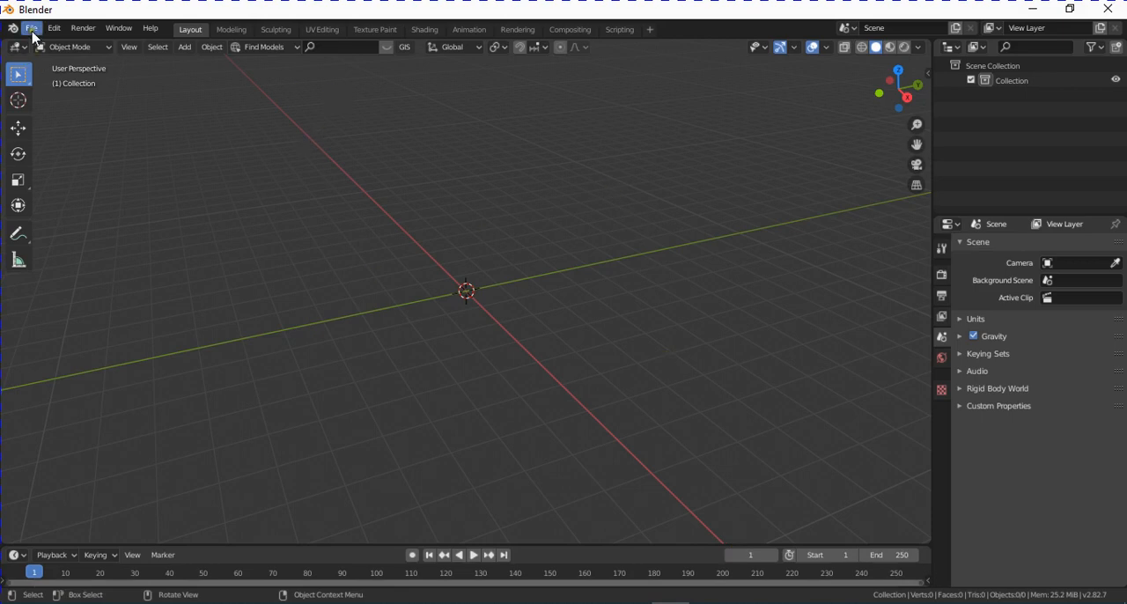
- Switch to Blender and import the Collada file hombre.dae from the Desktop folder into the empty scene
{"action": "left_click", "coordinate": [31, 29]}
{"action": "mouse_move", "coordinate": [59, 234]}
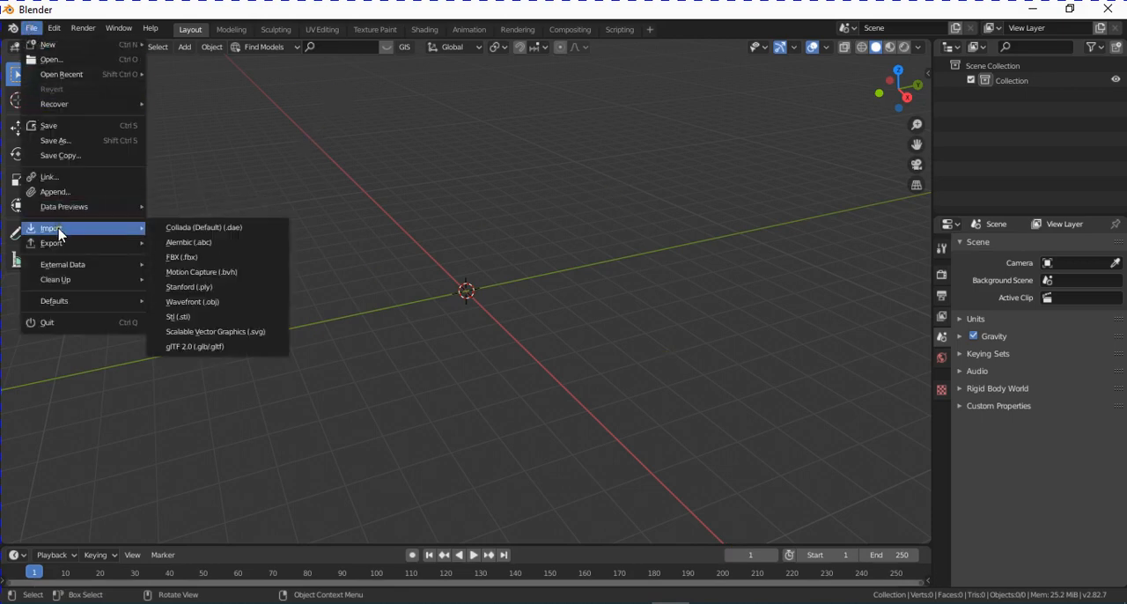
{"action": "left_click", "coordinate": [192, 228]}
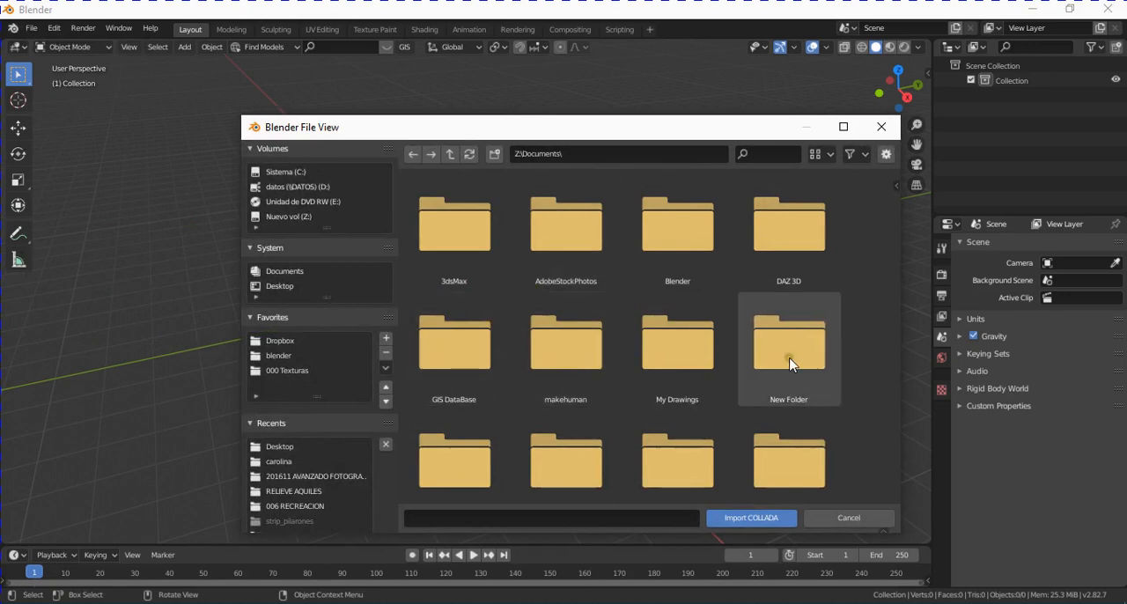
{"action": "left_click", "coordinate": [294, 287]}
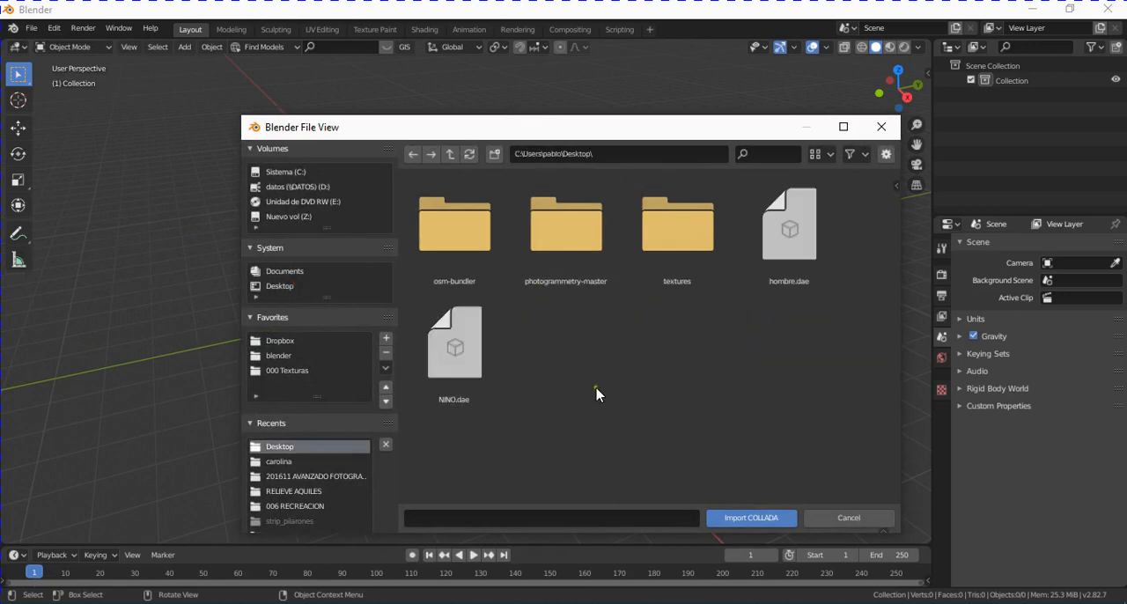
{"action": "double_click", "coordinate": [802, 253]}
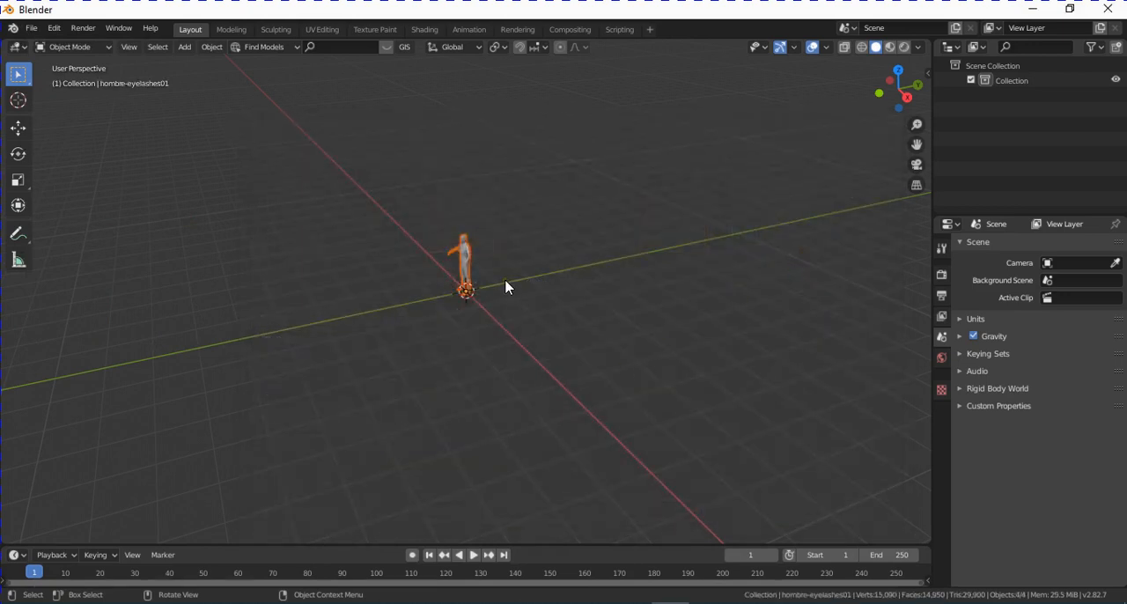
- Frame the imported figure and display it in Material Preview shading
{"action": "key", "text": "KP_Decimal"}
{"action": "middle_click_drag", "start_coordinate": [505, 280], "coordinate": [609, 230]}
{"action": "scroll", "coordinate": [546, 240], "scroll_direction": "down", "scroll_amount": 1}
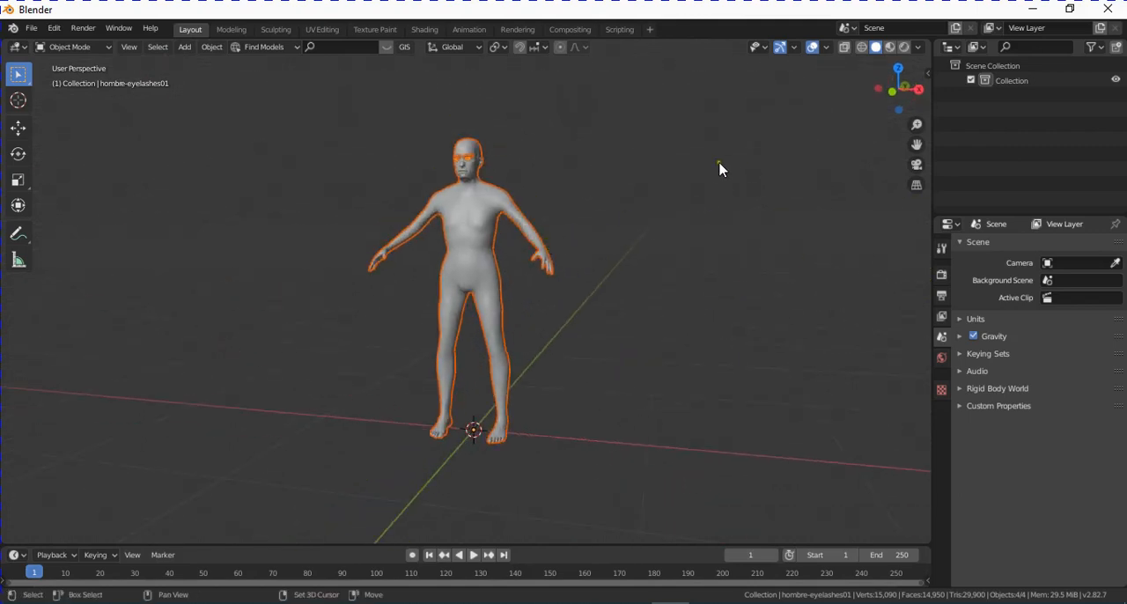
{"action": "scroll", "coordinate": [671, 243], "scroll_direction": "up", "scroll_amount": 5}
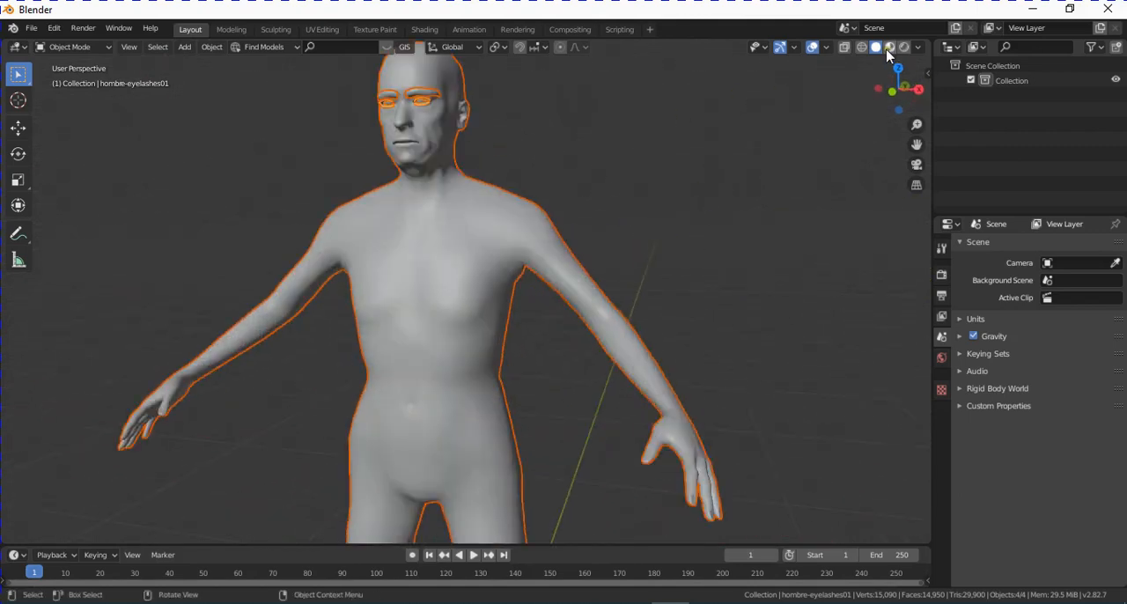
{"action": "left_click", "coordinate": [889, 48]}
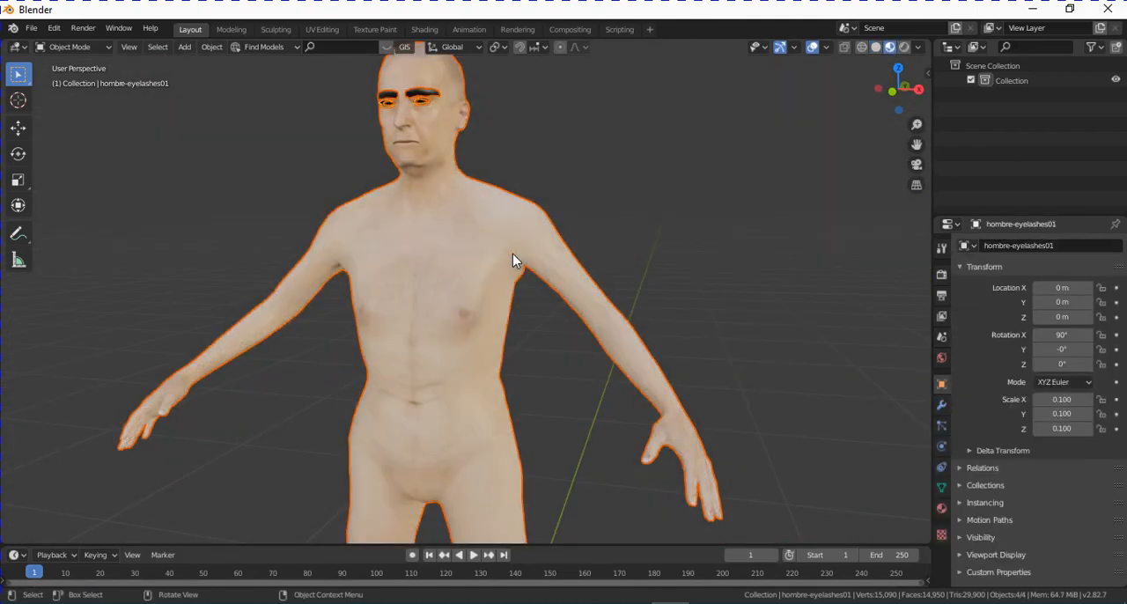
- Select the eyebrows object and open the Shading workspace with the view framed closely on the face
{"action": "left_click", "coordinate": [427, 94]}
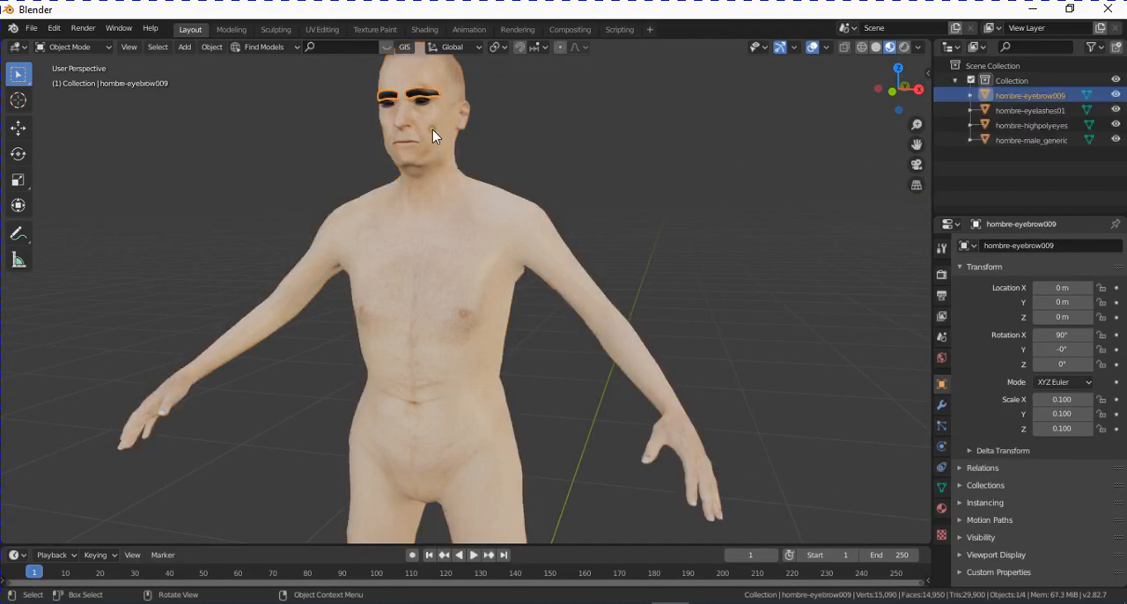
{"action": "key", "text": "KP_Decimal"}
{"action": "middle_click_drag", "start_coordinate": [593, 356], "coordinate": [570, 344]}
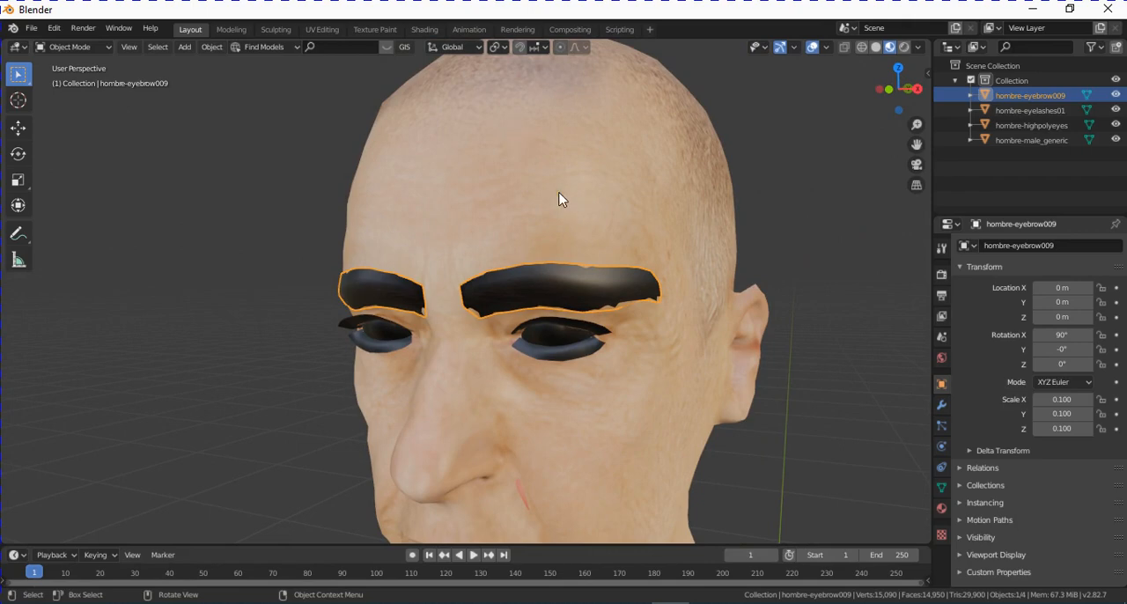
{"action": "left_click", "coordinate": [425, 29]}
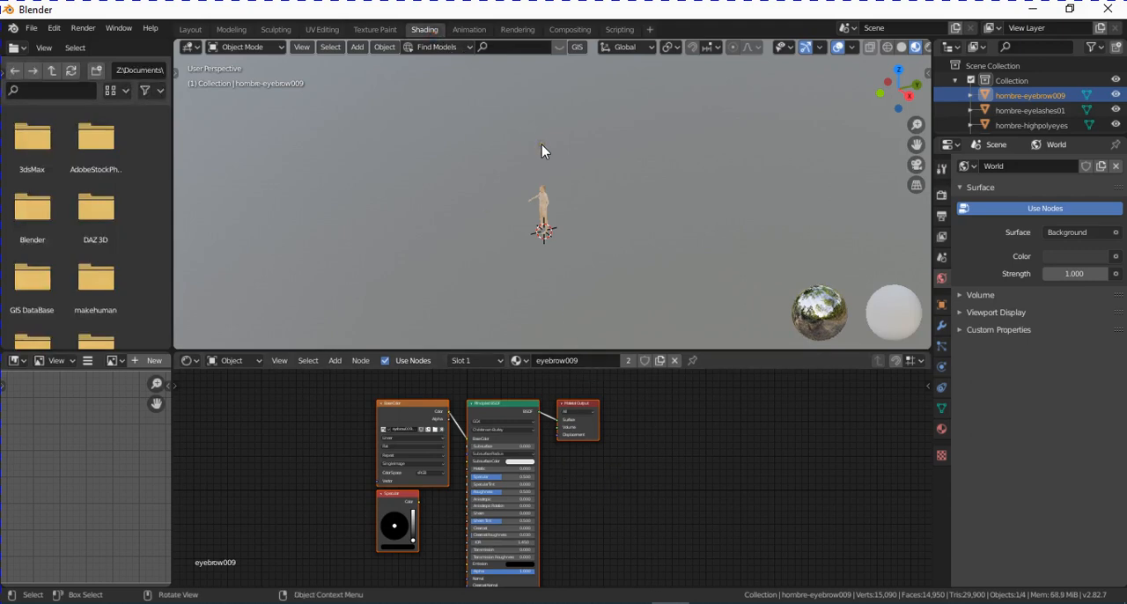
{"action": "key", "text": "KP_Decimal"}
{"action": "middle_click_drag", "start_coordinate": [557, 278], "coordinate": [624, 232]}
{"action": "scroll", "coordinate": [631, 455], "scroll_direction": "up", "scroll_amount": 5}
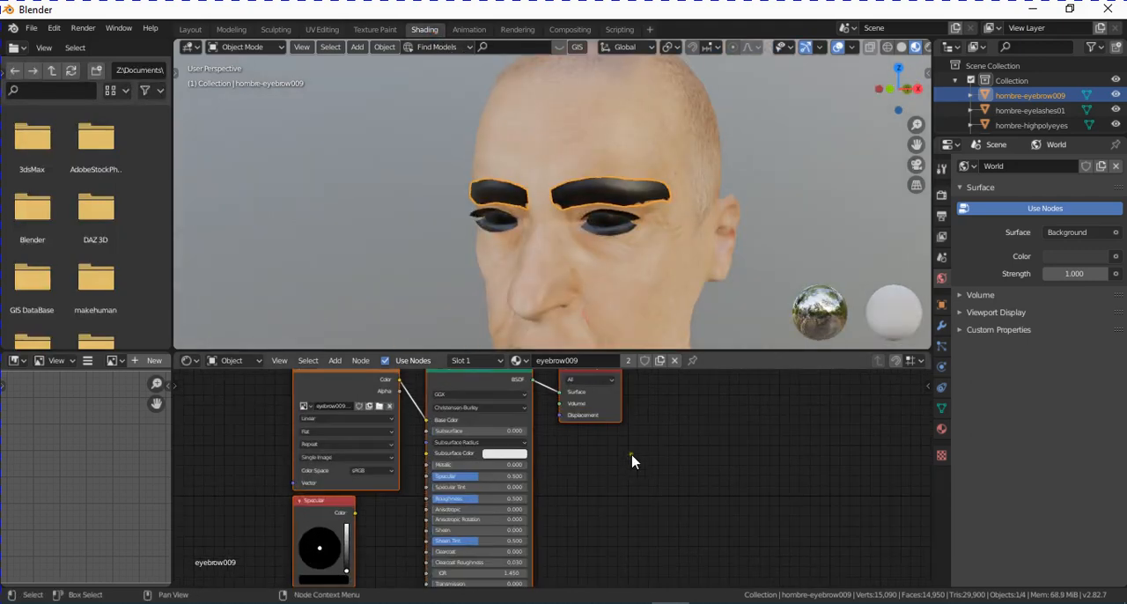
- Delete the unconnected Specular colour node from the eyebrow009 material
{"action": "middle_click_drag", "start_coordinate": [529, 487], "coordinate": [683, 443]}
{"action": "left_click", "coordinate": [494, 477]}
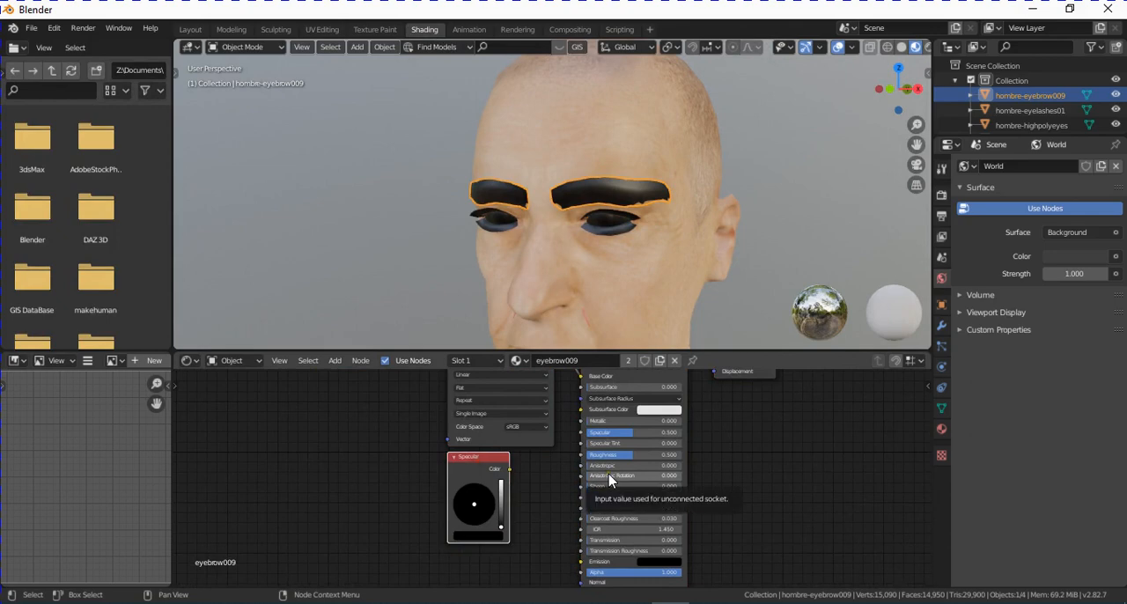
{"action": "key", "text": "Delete"}
{"action": "middle_click_drag", "start_coordinate": [546, 457], "coordinate": [499, 534]}
{"action": "scroll", "coordinate": [503, 522], "scroll_direction": "up", "scroll_amount": 1}
{"action": "middle_click_drag", "start_coordinate": [741, 525], "coordinate": [784, 510]}
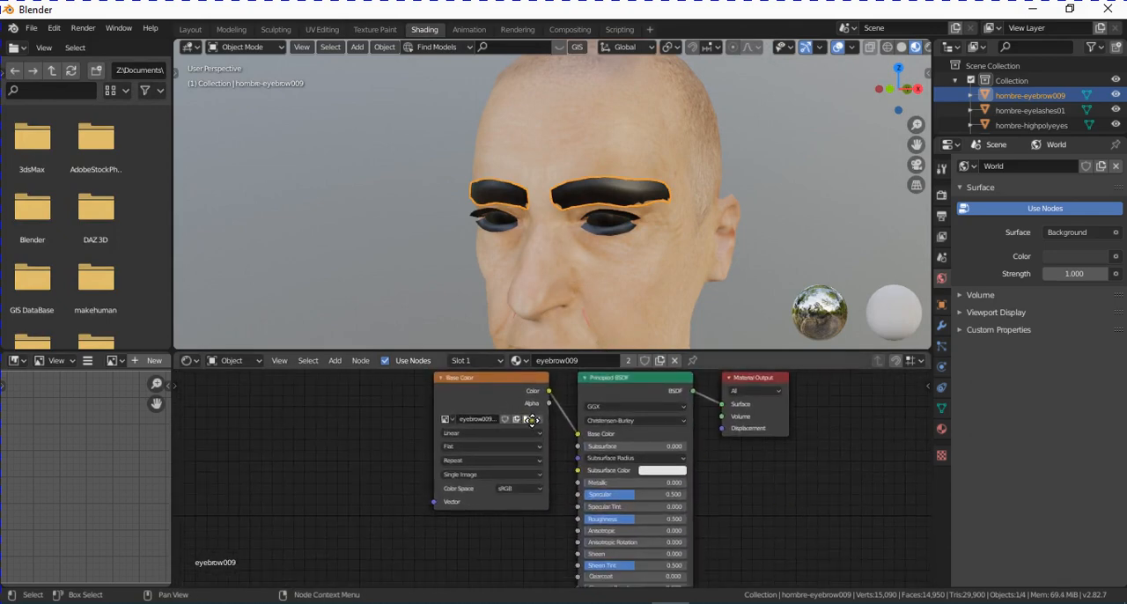
- Enlarge the node editor area and move the Base Color texture node farther from the Principled BSDF node
{"action": "middle_click_drag", "start_coordinate": [533, 421], "coordinate": [535, 407]}
{"action": "left_click_drag", "start_coordinate": [612, 350], "coordinate": [612, 242]}
{"action": "left_click_drag", "start_coordinate": [528, 320], "coordinate": [484, 325]}
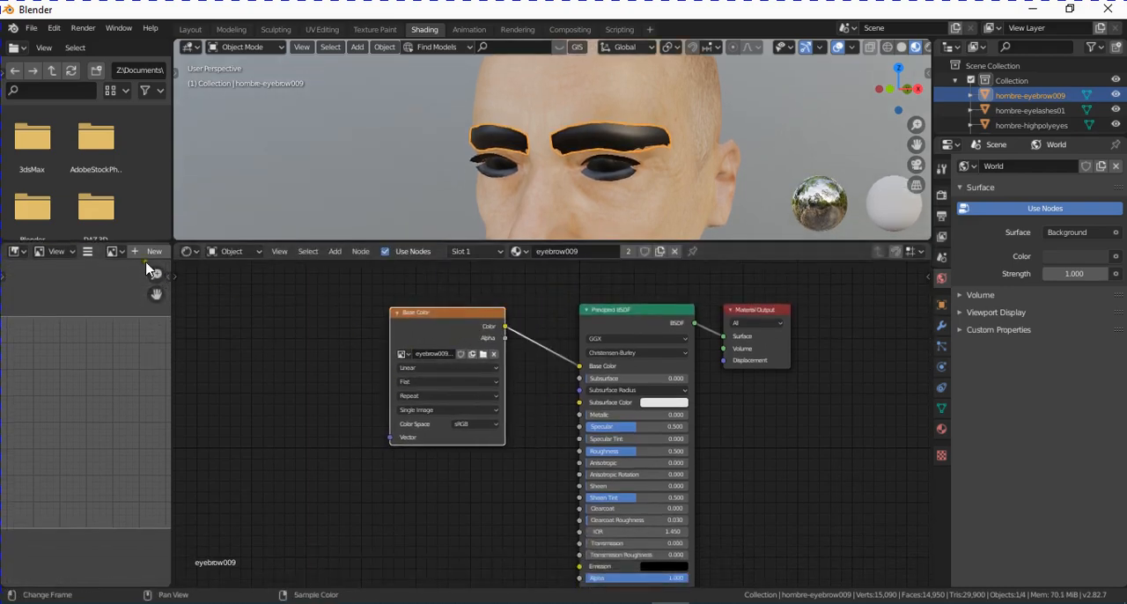
- Display eyebrow009.png in the image editor and connect the Base Color texture's Alpha output to the Principled BSDF's Alpha input
{"action": "left_click", "coordinate": [113, 252]}
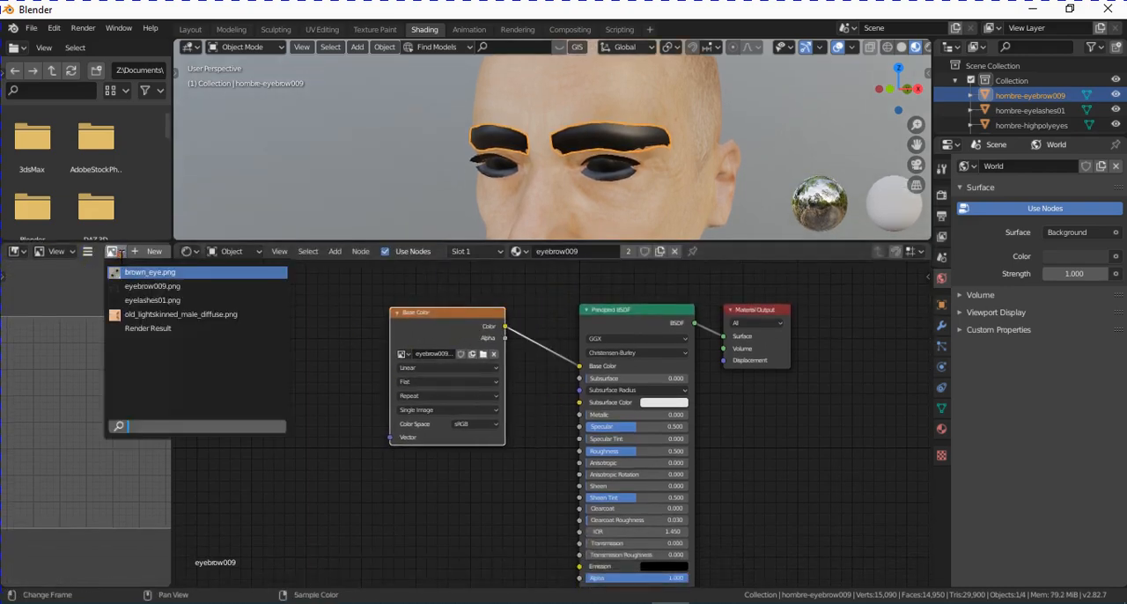
{"action": "left_click", "coordinate": [149, 286]}
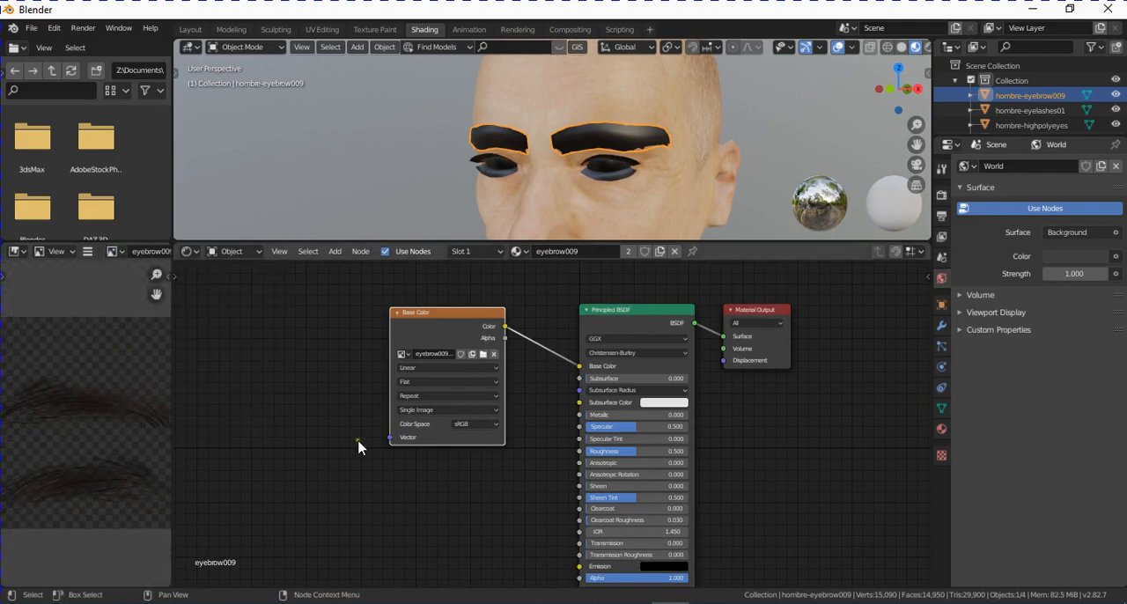
{"action": "middle_click_drag", "start_coordinate": [458, 455], "coordinate": [424, 382]}
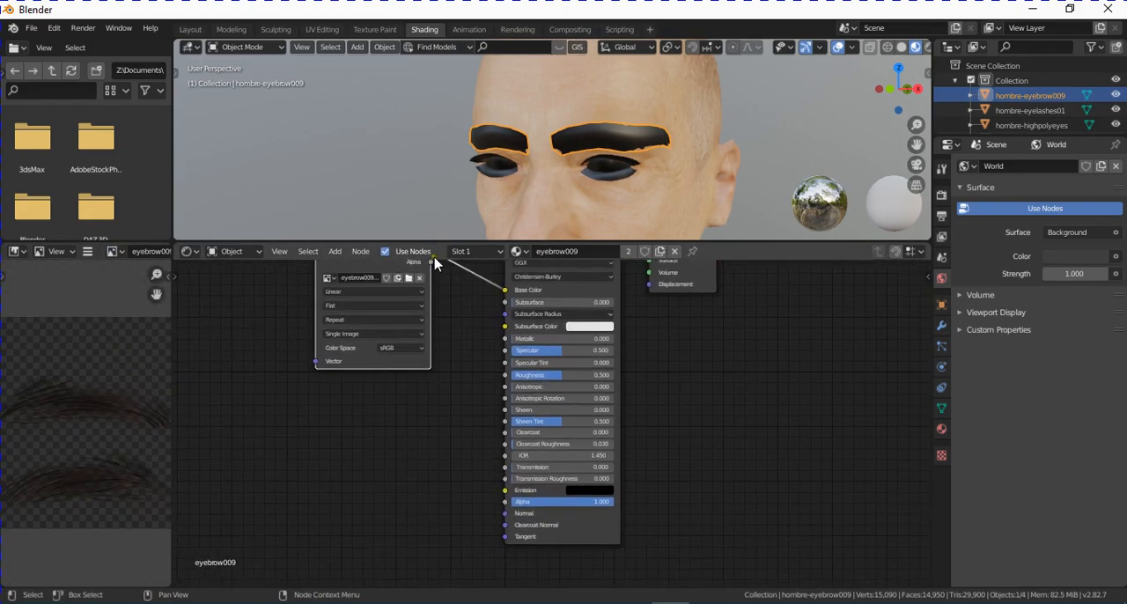
{"action": "scroll", "coordinate": [466, 318], "scroll_direction": "up", "scroll_amount": 1}
{"action": "middle_click_drag", "start_coordinate": [471, 320], "coordinate": [445, 331]}
{"action": "scroll", "coordinate": [445, 330], "scroll_direction": "down", "scroll_amount": 1}
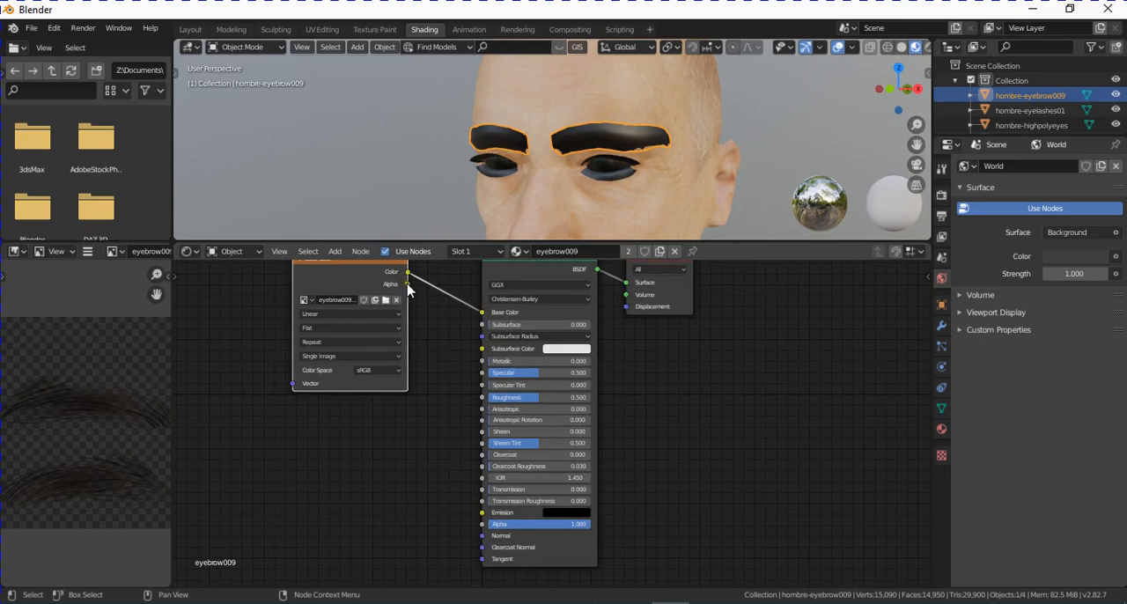
{"action": "left_click_drag", "start_coordinate": [408, 283], "coordinate": [482, 526]}
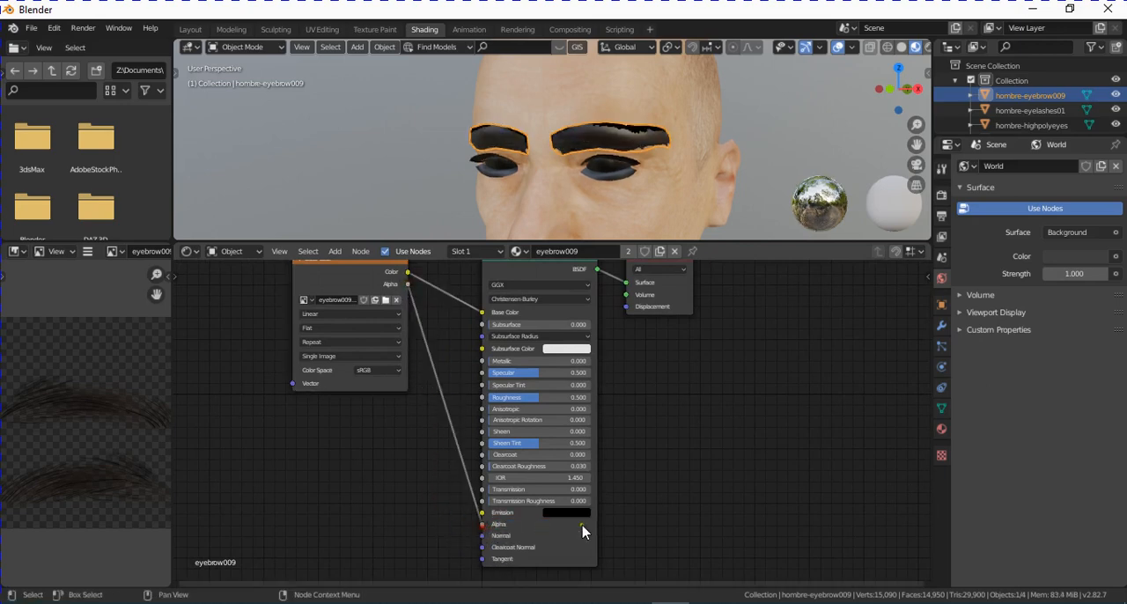
- Set both the Blend Mode and the Shadow Mode of the eyebrow material to Alpha Clip
{"action": "left_click", "coordinate": [943, 196]}
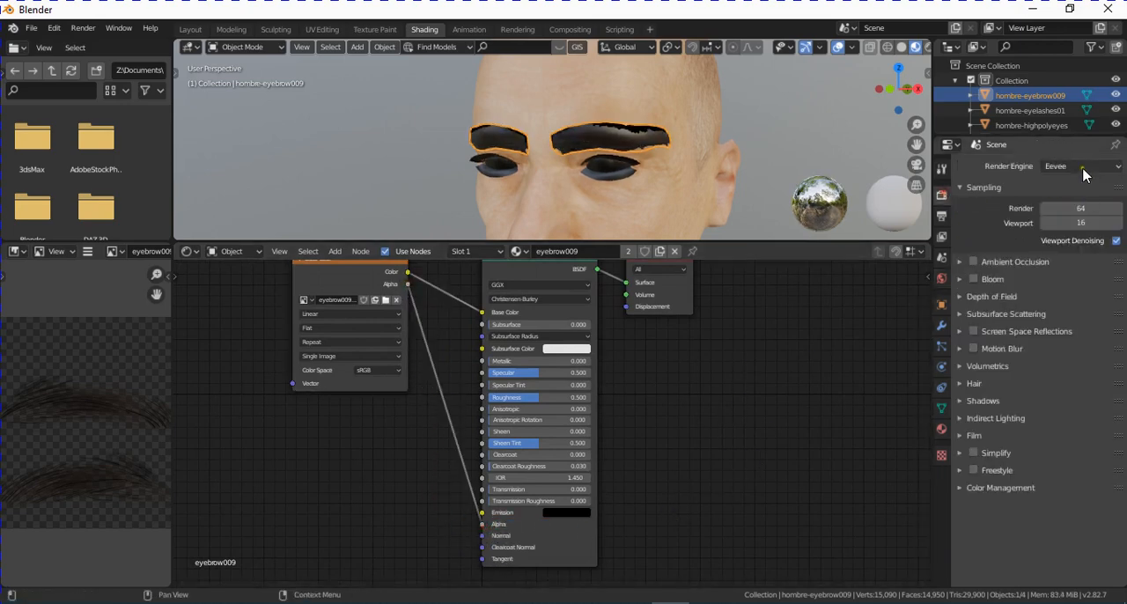
{"action": "left_click", "coordinate": [941, 430]}
{"action": "scroll", "coordinate": [1096, 396], "scroll_direction": "down", "scroll_amount": 10}
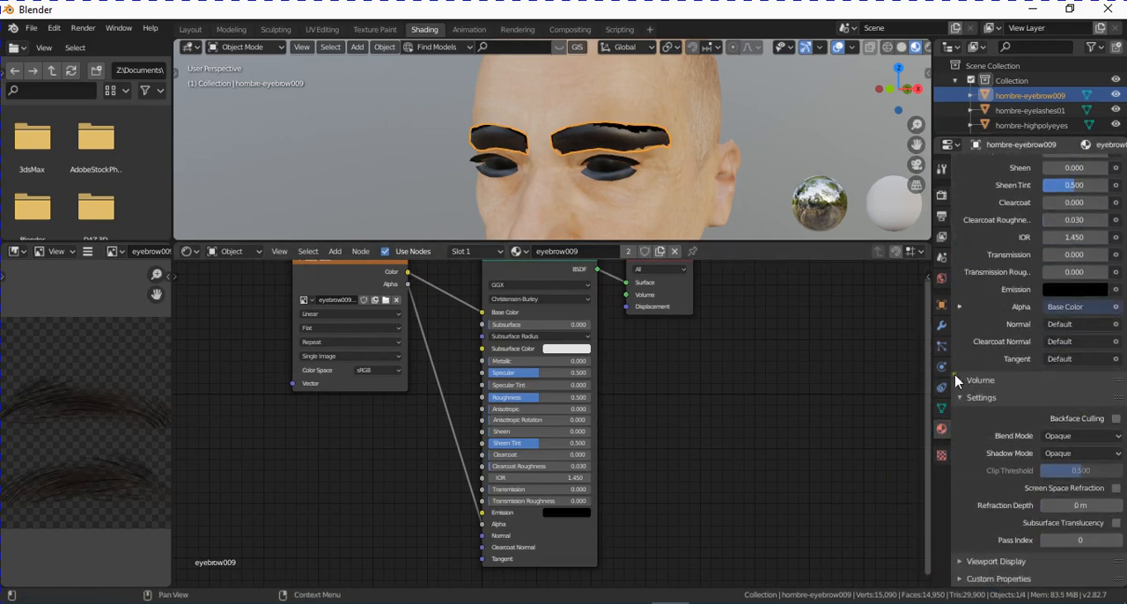
{"action": "left_click", "coordinate": [1114, 437]}
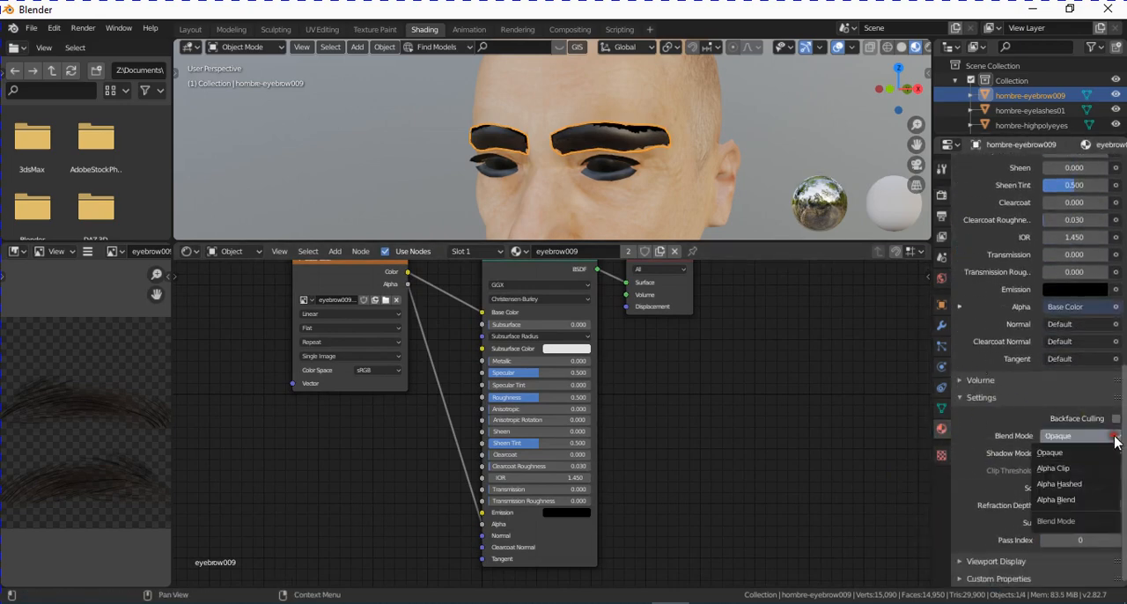
{"action": "left_click", "coordinate": [1082, 471]}
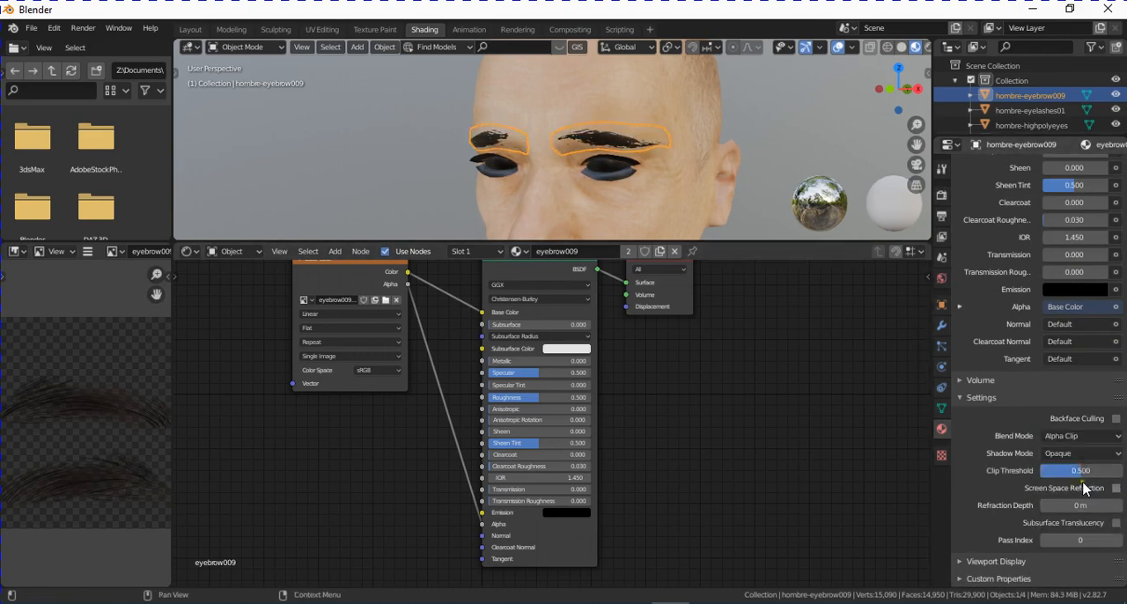
{"action": "left_click", "coordinate": [1113, 452]}
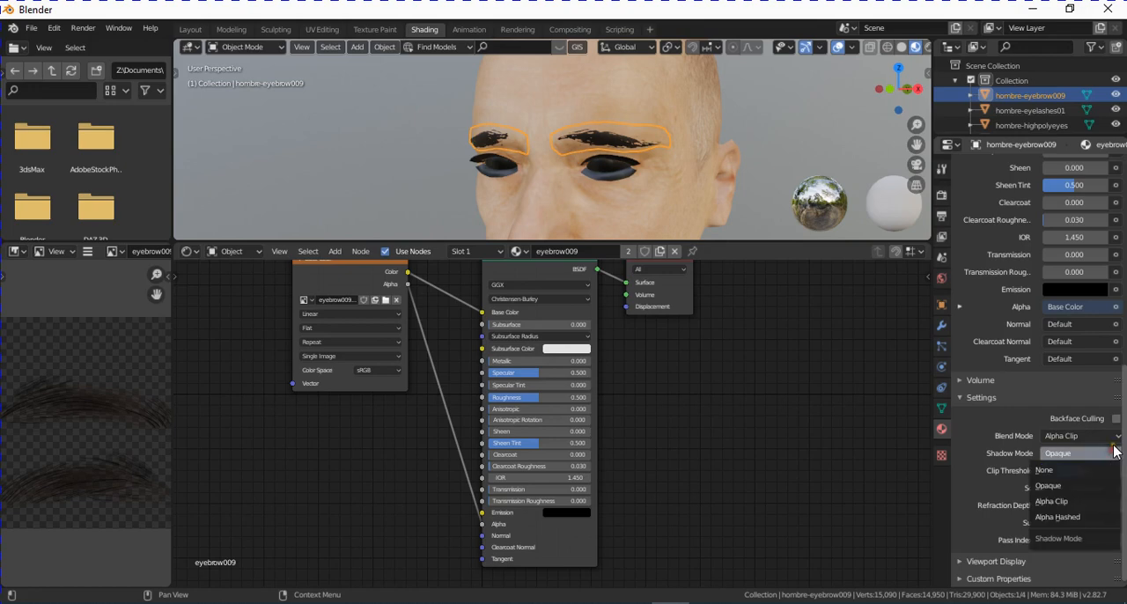
{"action": "left_click", "coordinate": [1091, 500]}
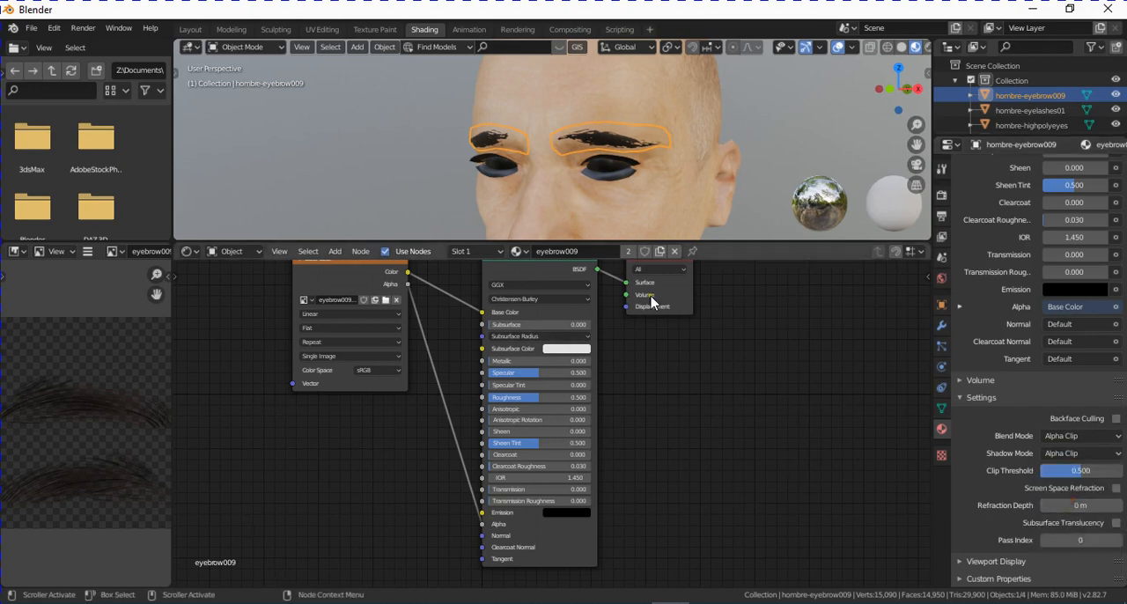
- In the eyelashes object's material, delete the Specular node and connect the texture's Alpha output to the Principled BSDF's Alpha input
{"action": "left_click", "coordinate": [628, 193]}
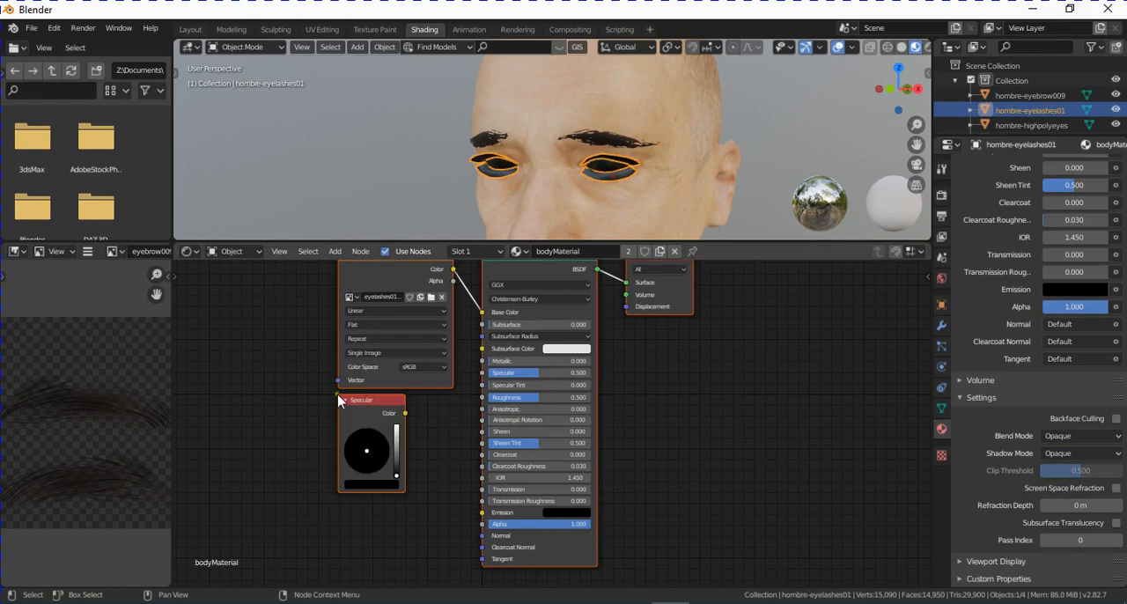
{"action": "key", "text": "h"}
{"action": "key", "text": "x"}
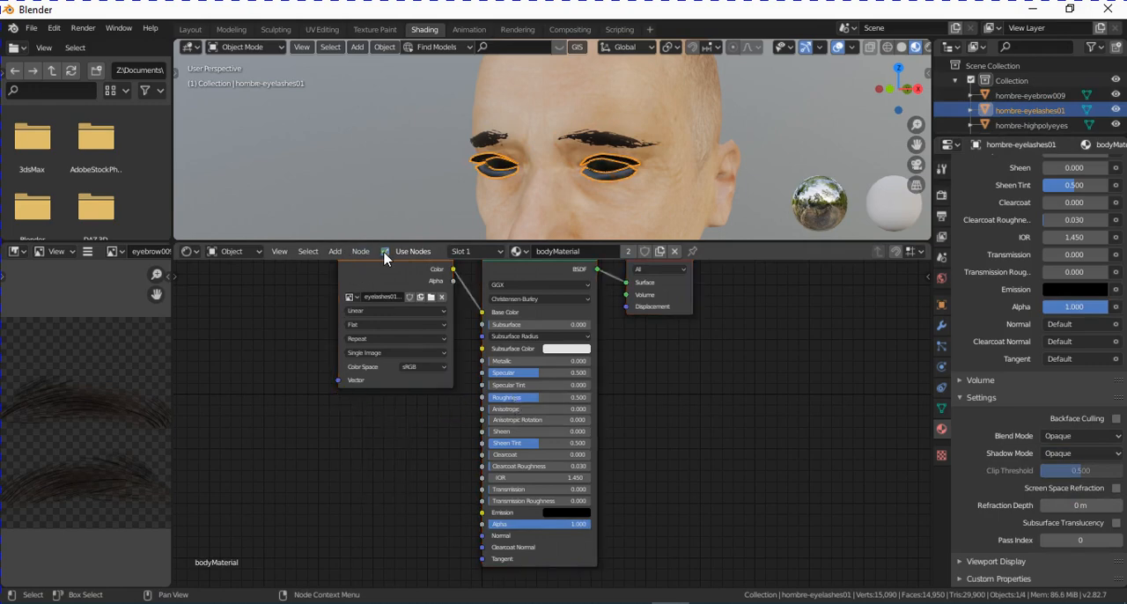
{"action": "left_click_drag", "start_coordinate": [387, 278], "coordinate": [482, 524]}
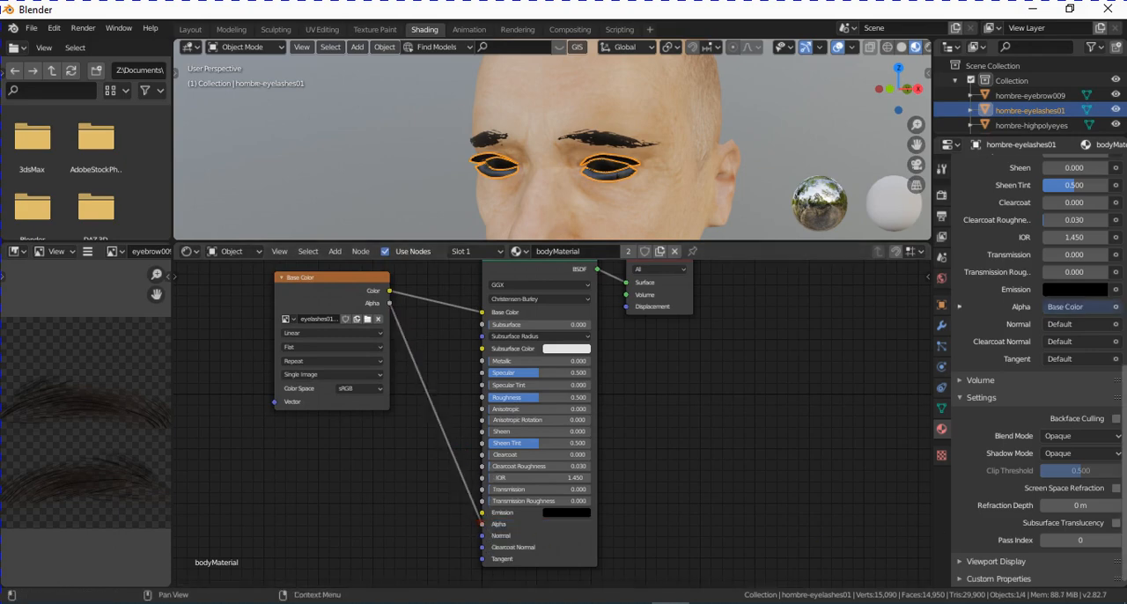
- Set the eyelashes material's Blend Mode and Shadow Mode to Alpha Clip
{"action": "left_click", "coordinate": [1082, 436]}
{"action": "left_click", "coordinate": [1077, 470]}
{"action": "left_click", "coordinate": [1092, 453]}
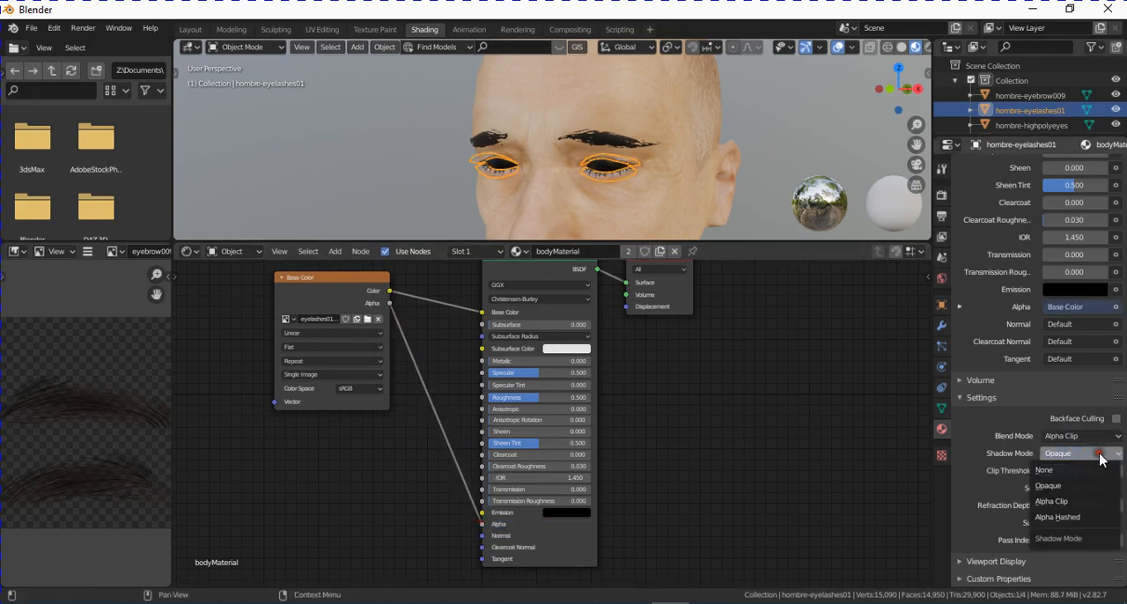
{"action": "left_click", "coordinate": [1081, 499]}
- In the high-poly eyes' material, delete the Specular node and connect the texture's Alpha output to the Principled BSDF's Alpha input
{"action": "middle_click_drag", "start_coordinate": [654, 422], "coordinate": [651, 432]}
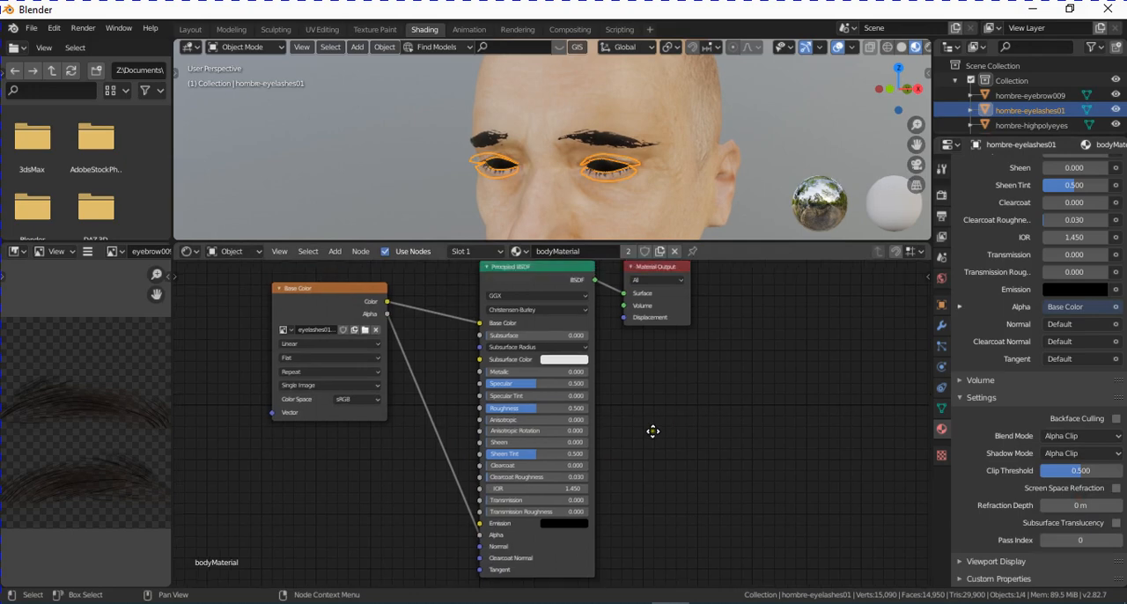
{"action": "left_click", "coordinate": [607, 170]}
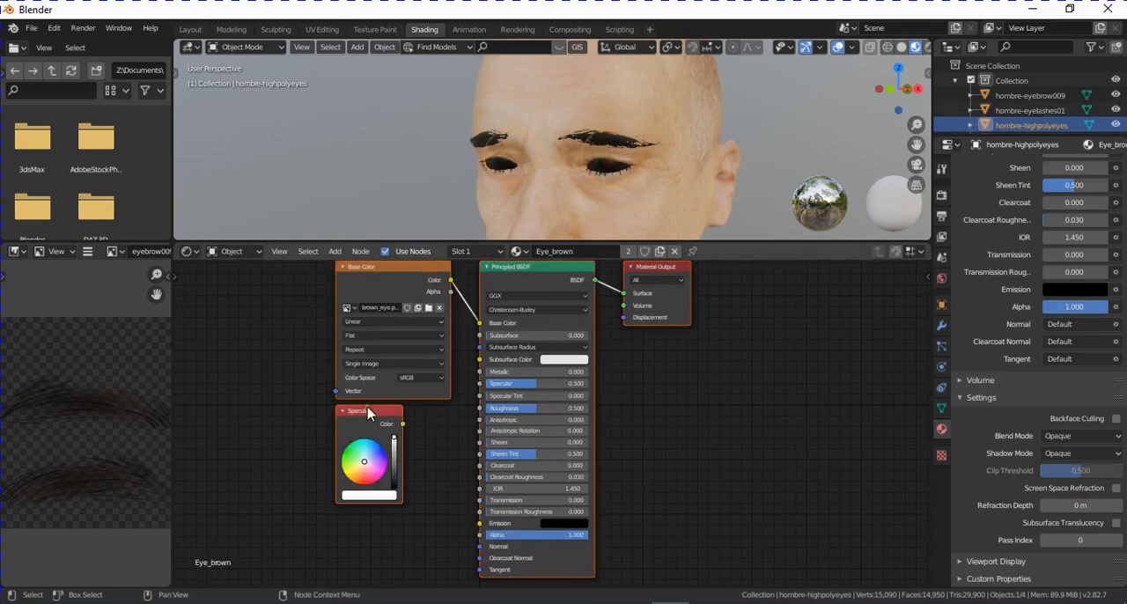
{"action": "left_click", "coordinate": [368, 413]}
{"action": "key", "text": "x"}
{"action": "left_click_drag", "start_coordinate": [384, 268], "coordinate": [291, 274]}
{"action": "left_click_drag", "start_coordinate": [357, 298], "coordinate": [480, 535]}
{"action": "middle_click_drag", "start_coordinate": [692, 416], "coordinate": [627, 427]}
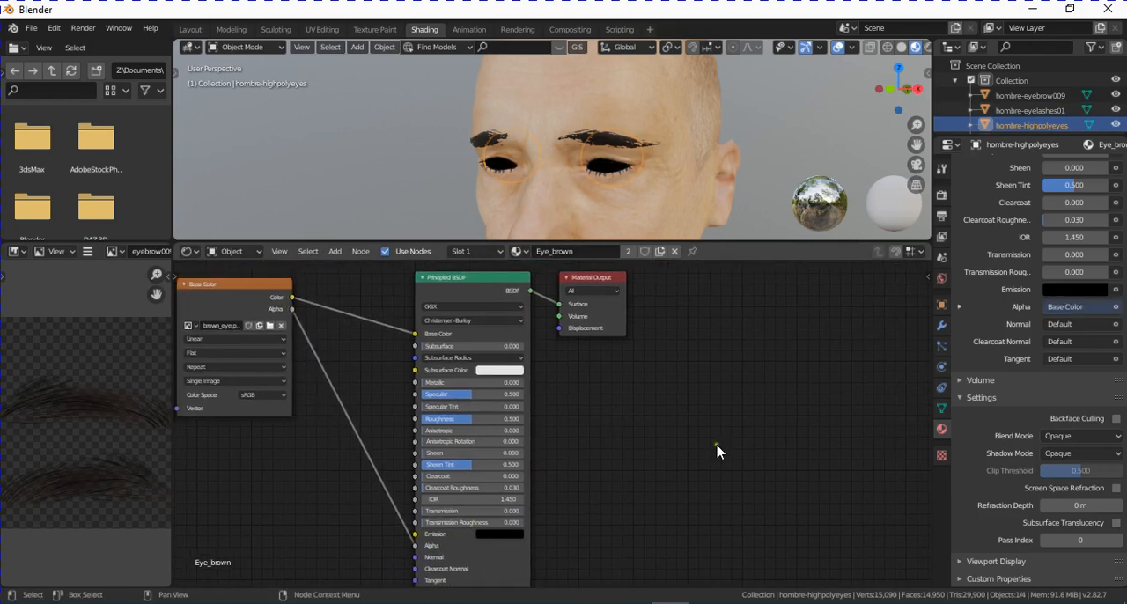
- Set both the Blend Mode and the Shadow Mode of the Eye_brown material to Alpha Clip
{"action": "left_click", "coordinate": [1099, 434]}
{"action": "left_click", "coordinate": [1069, 464]}
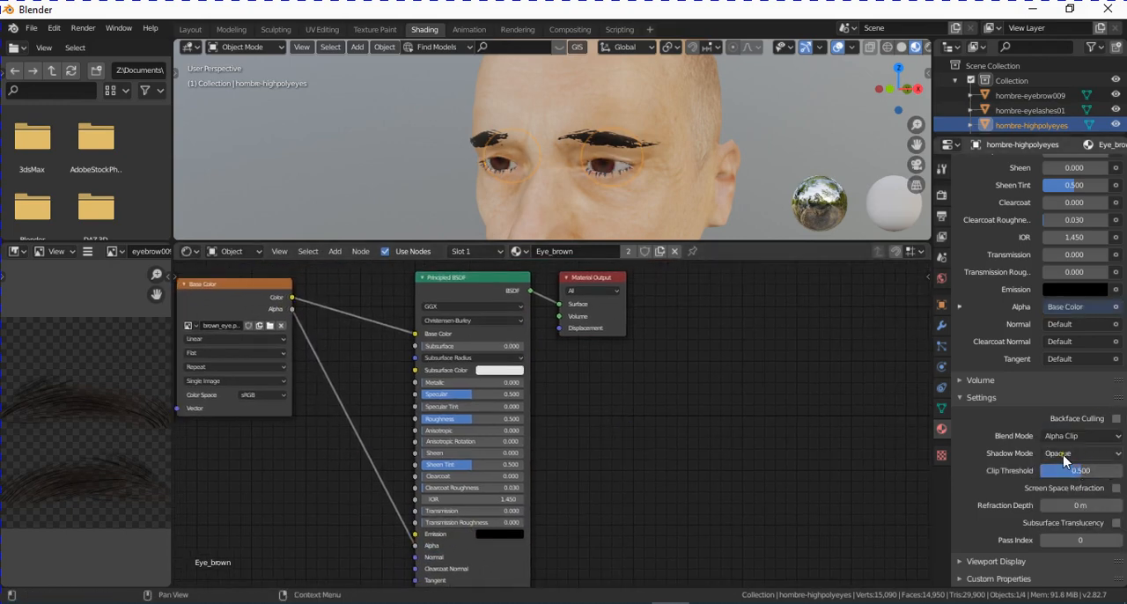
{"action": "left_click", "coordinate": [1063, 459]}
{"action": "left_click", "coordinate": [1069, 493]}
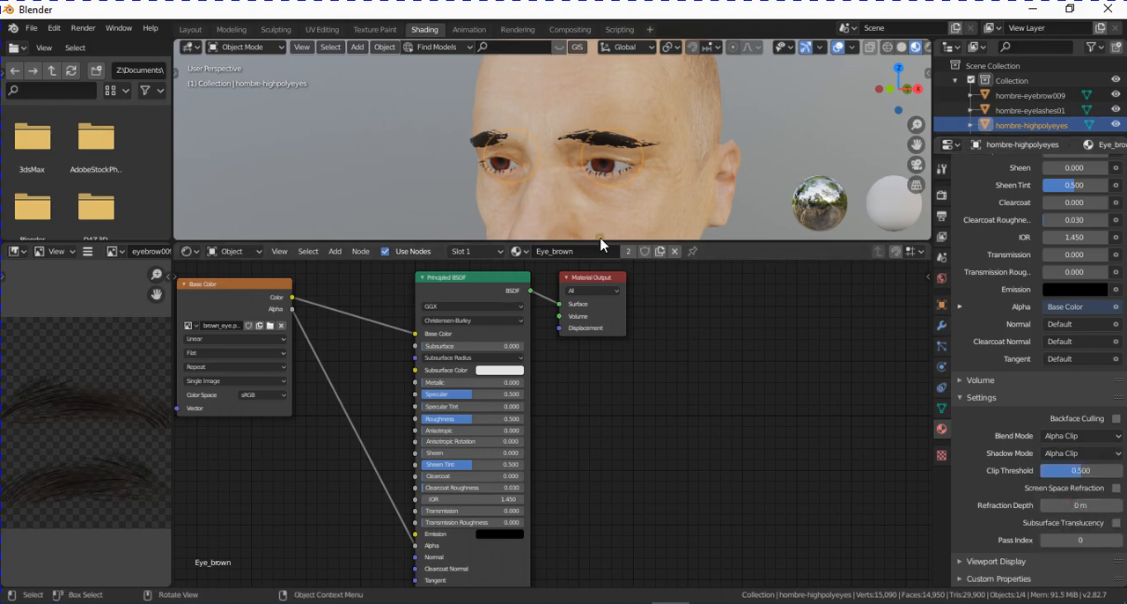
{"action": "middle_click_drag", "start_coordinate": [664, 487], "coordinate": [798, 449]}
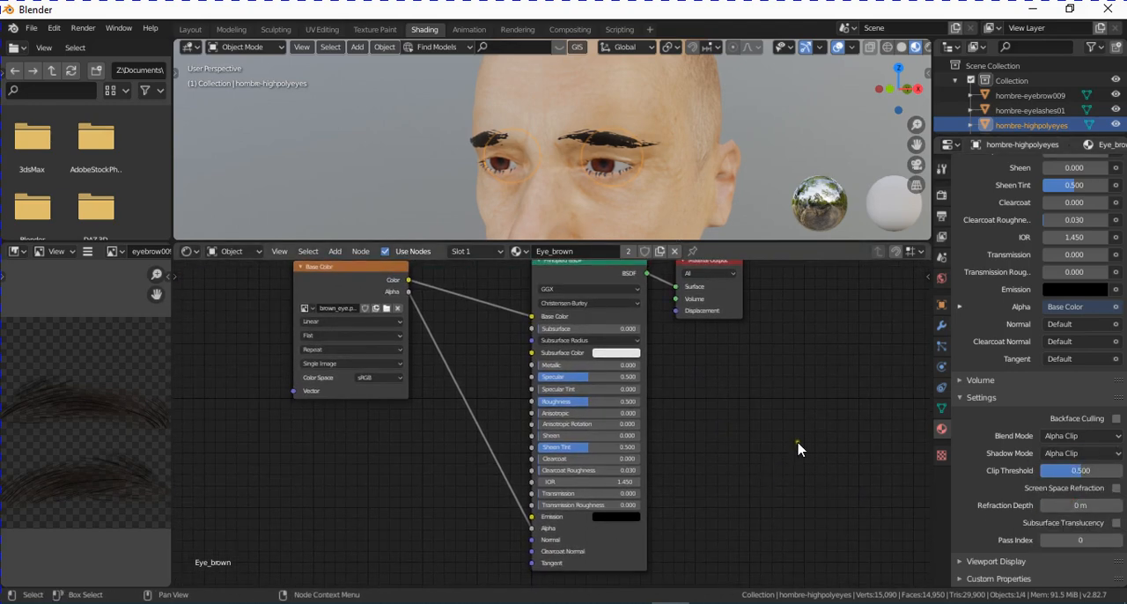
{"action": "middle_click_drag", "start_coordinate": [716, 418], "coordinate": [705, 432]}
{"action": "middle_click_drag", "start_coordinate": [579, 196], "coordinate": [582, 163]}
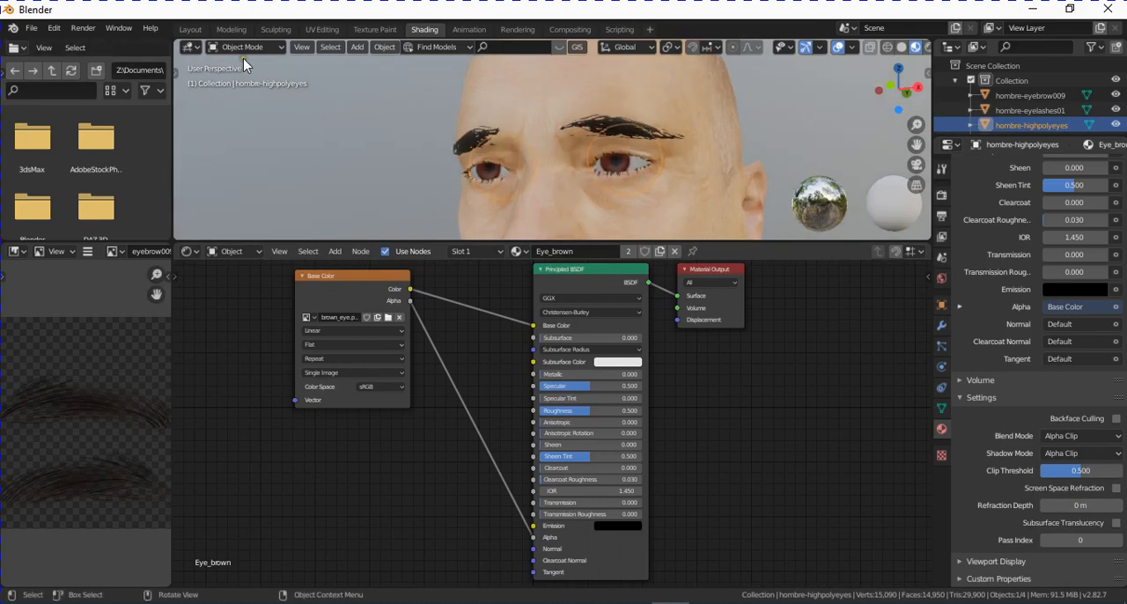
- In the Layout workspace, select the hombre-male_generic body and hide the eyebrow, eyelash and high-poly eye objects
{"action": "left_click", "coordinate": [190, 29]}
{"action": "middle_click_drag", "start_coordinate": [573, 291], "coordinate": [643, 385]}
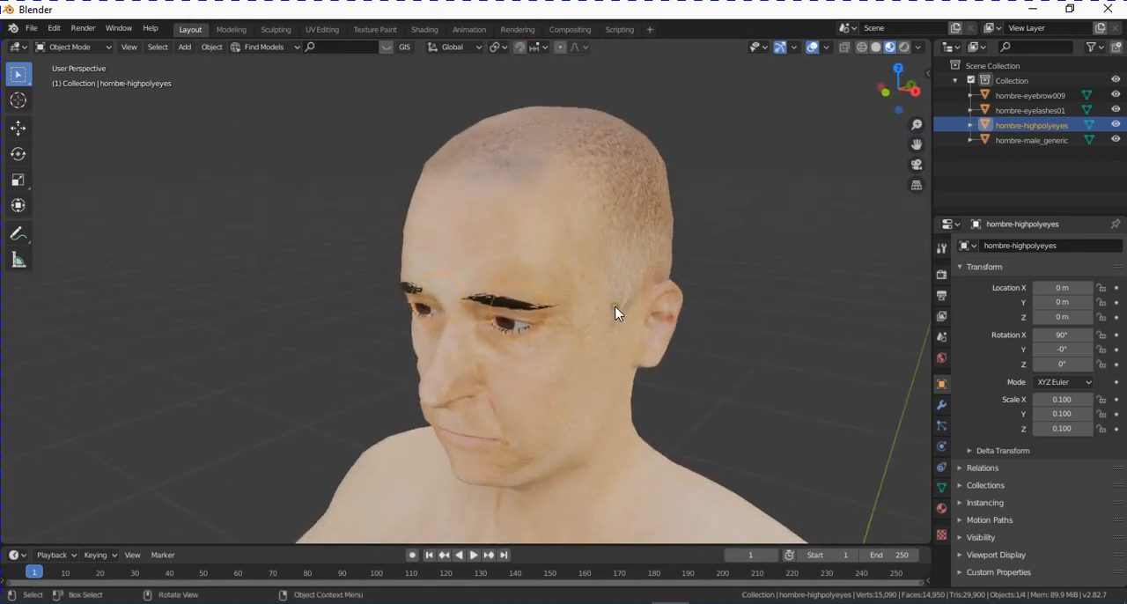
{"action": "middle_click_drag", "start_coordinate": [677, 443], "coordinate": [706, 364]}
{"action": "left_click", "coordinate": [1048, 140]}
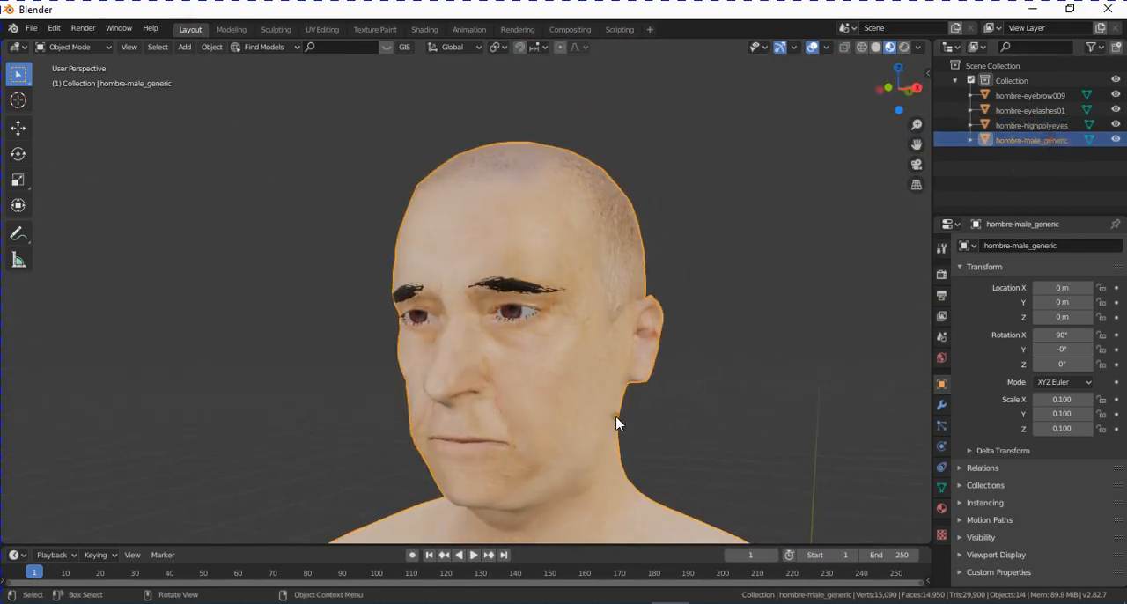
{"action": "middle_click_drag", "start_coordinate": [617, 423], "coordinate": [658, 407]}
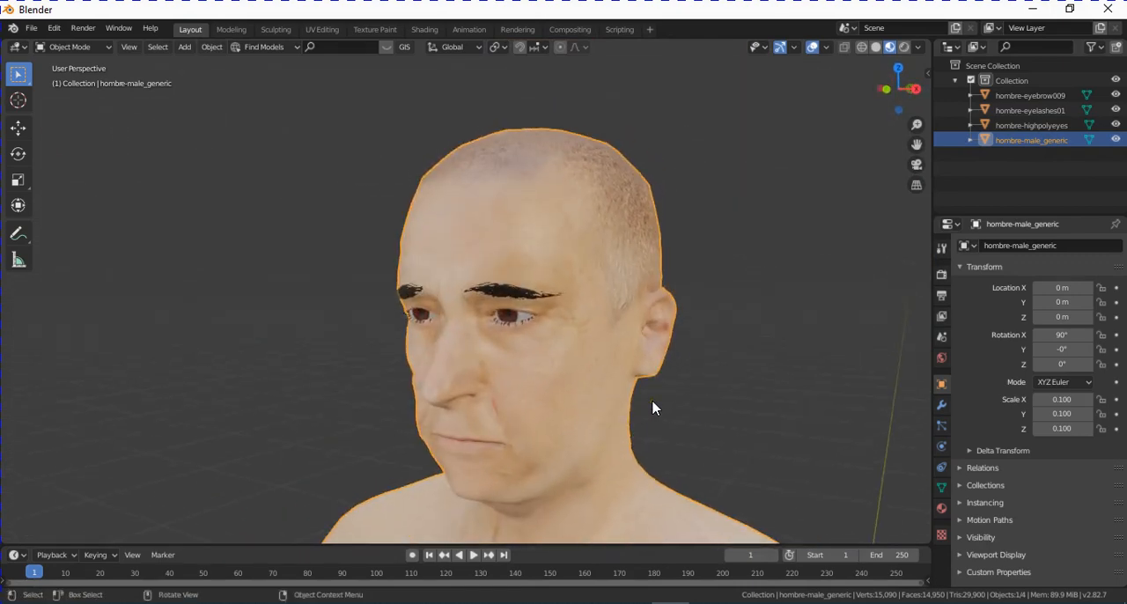
{"action": "middle_click_drag", "start_coordinate": [635, 405], "coordinate": [681, 380]}
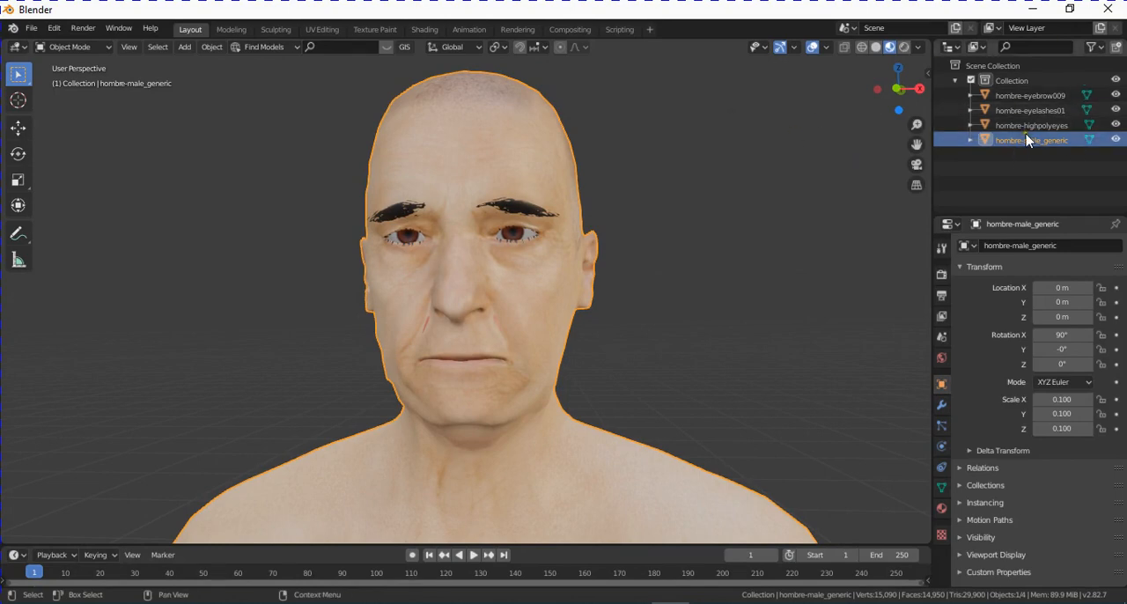
{"action": "left_click", "coordinate": [1116, 125]}
{"action": "left_click", "coordinate": [1116, 110]}
{"action": "left_click", "coordinate": [1116, 95]}
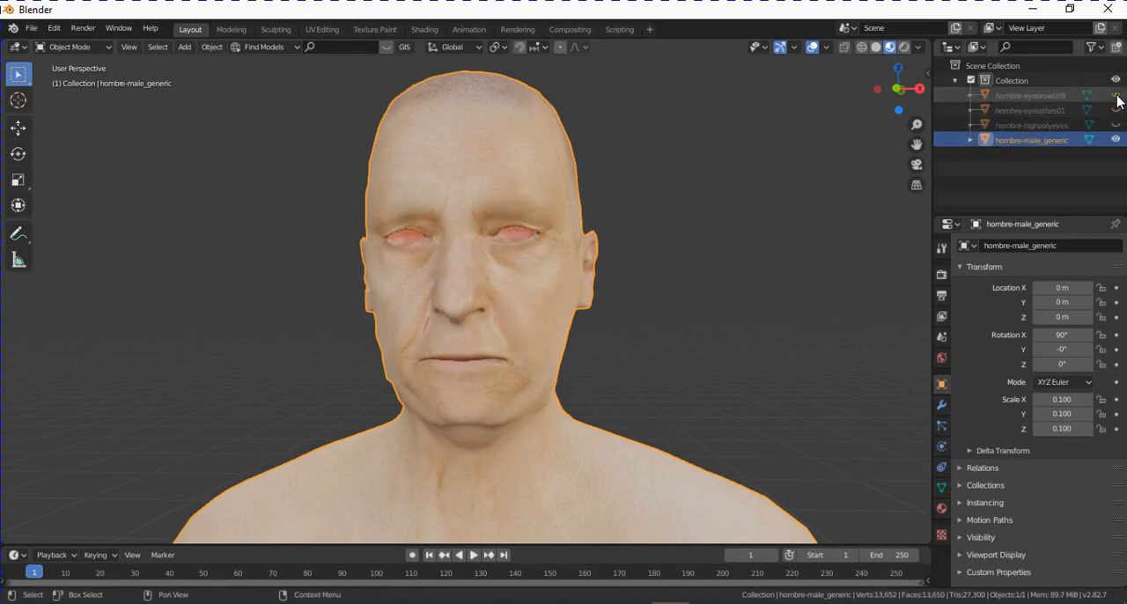
- Examine the body's face from the front, checking its vertex mesh in Edit Mode and the folds beside the nose
{"action": "middle_click_drag", "start_coordinate": [479, 186], "coordinate": [543, 334]}
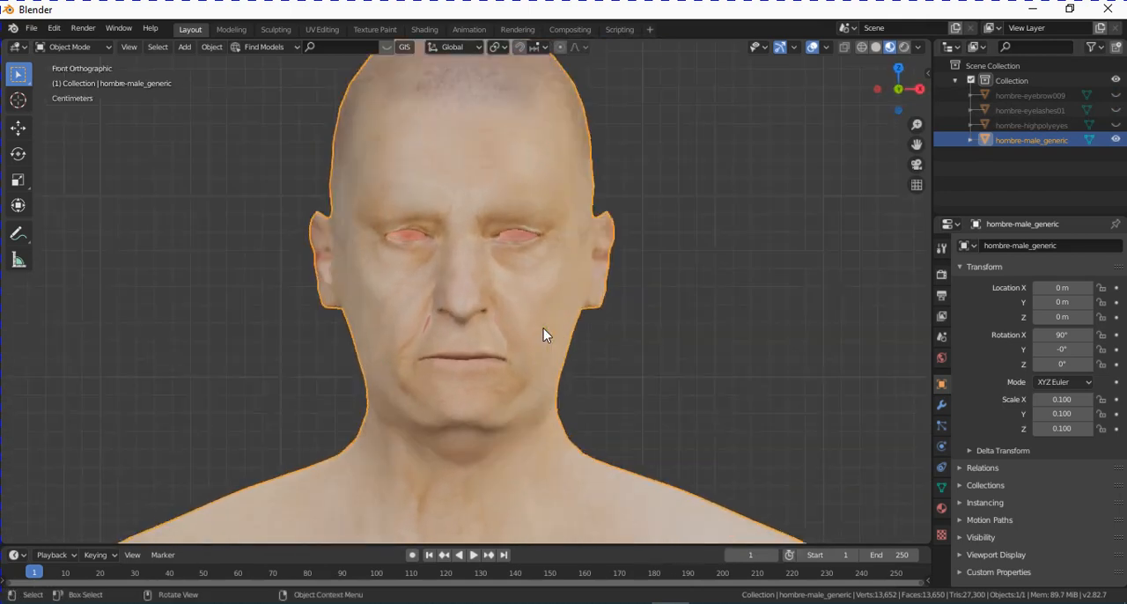
{"action": "scroll", "coordinate": [611, 373], "scroll_direction": "up", "scroll_amount": 2}
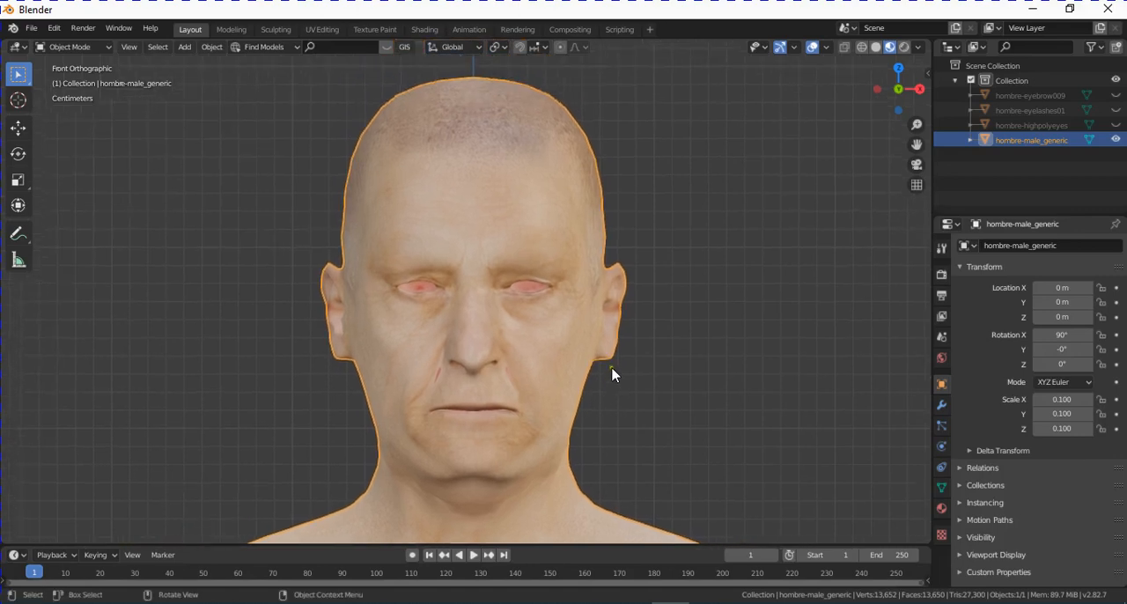
{"action": "scroll", "coordinate": [664, 399], "scroll_direction": "down", "scroll_amount": 2}
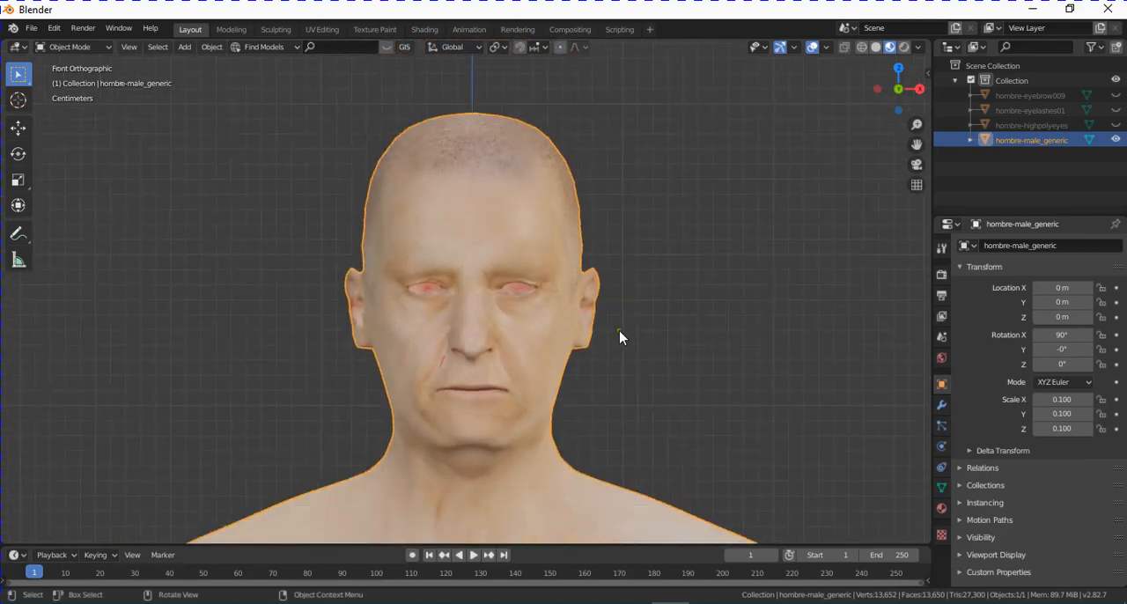
{"action": "key", "text": "Tab"}
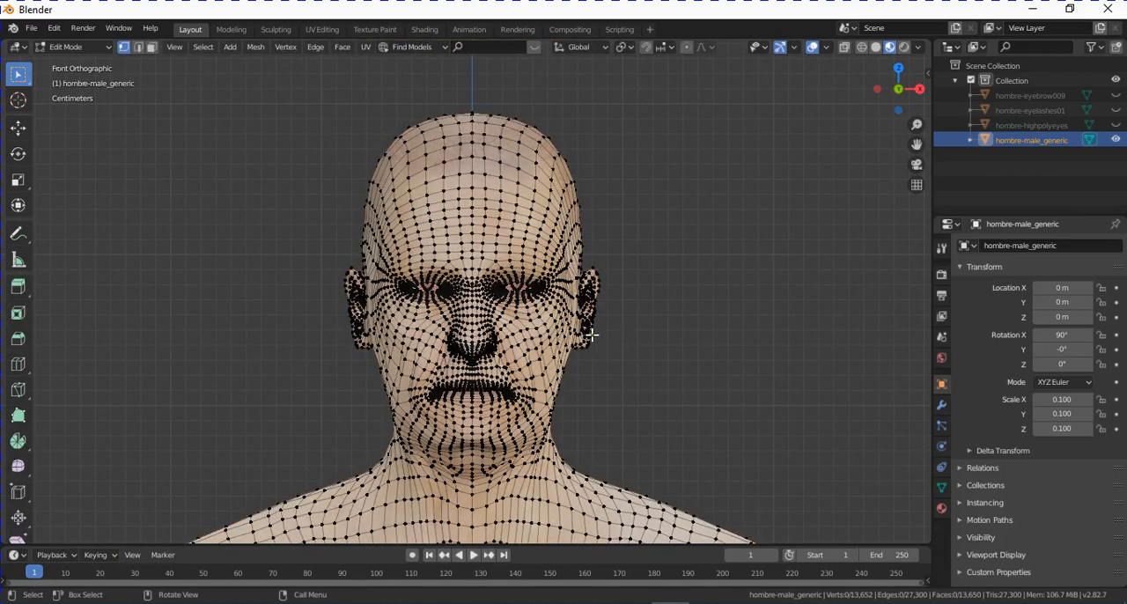
{"action": "scroll", "coordinate": [590, 335], "scroll_direction": "up", "scroll_amount": 1}
{"action": "scroll", "coordinate": [553, 218], "scroll_direction": "up", "scroll_amount": 1}
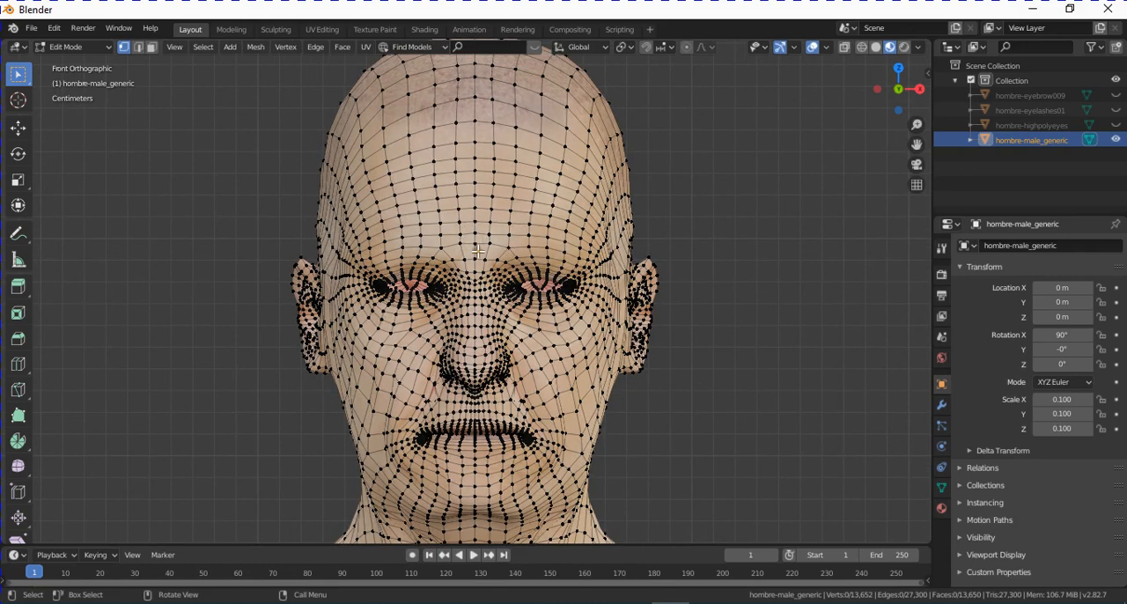
{"action": "key", "text": "Tab"}
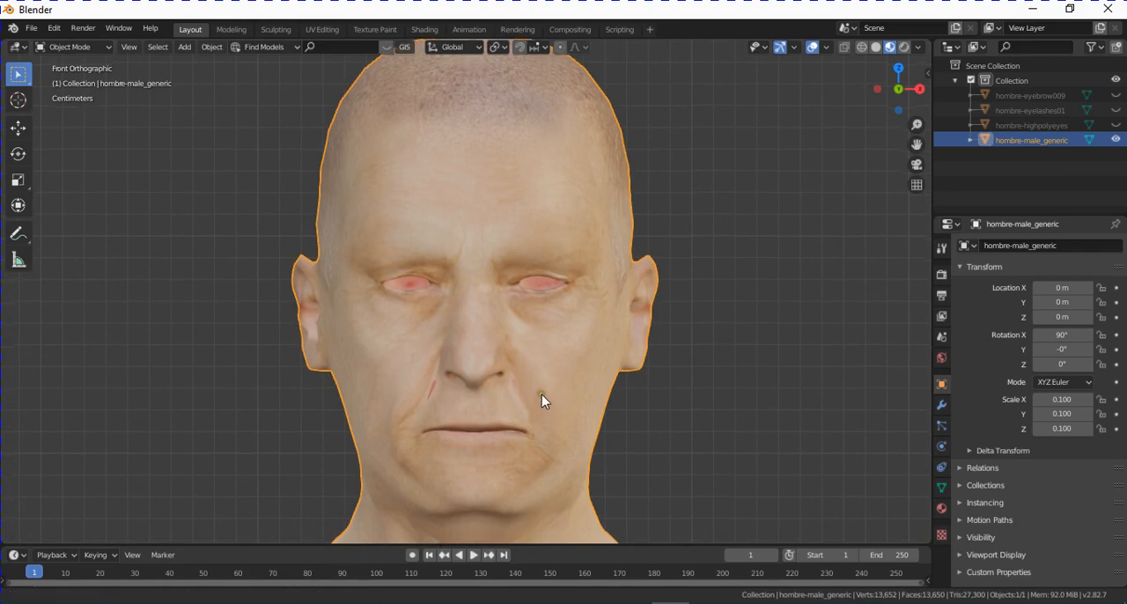
{"action": "scroll", "coordinate": [520, 387], "scroll_direction": "up", "scroll_amount": 2}
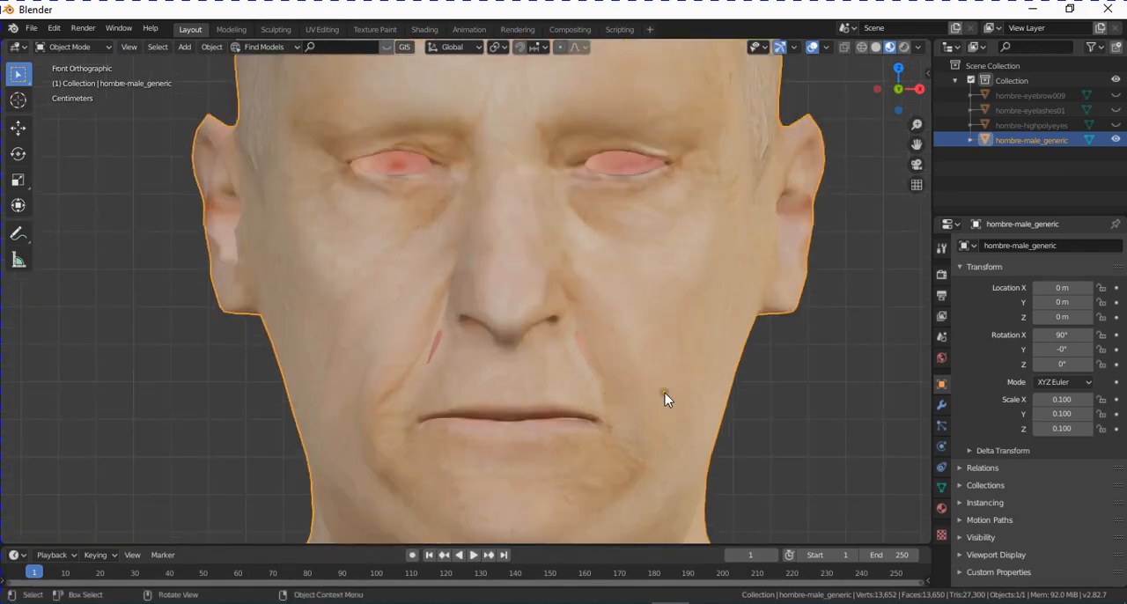
{"action": "scroll", "coordinate": [662, 383], "scroll_direction": "down", "scroll_amount": 2}
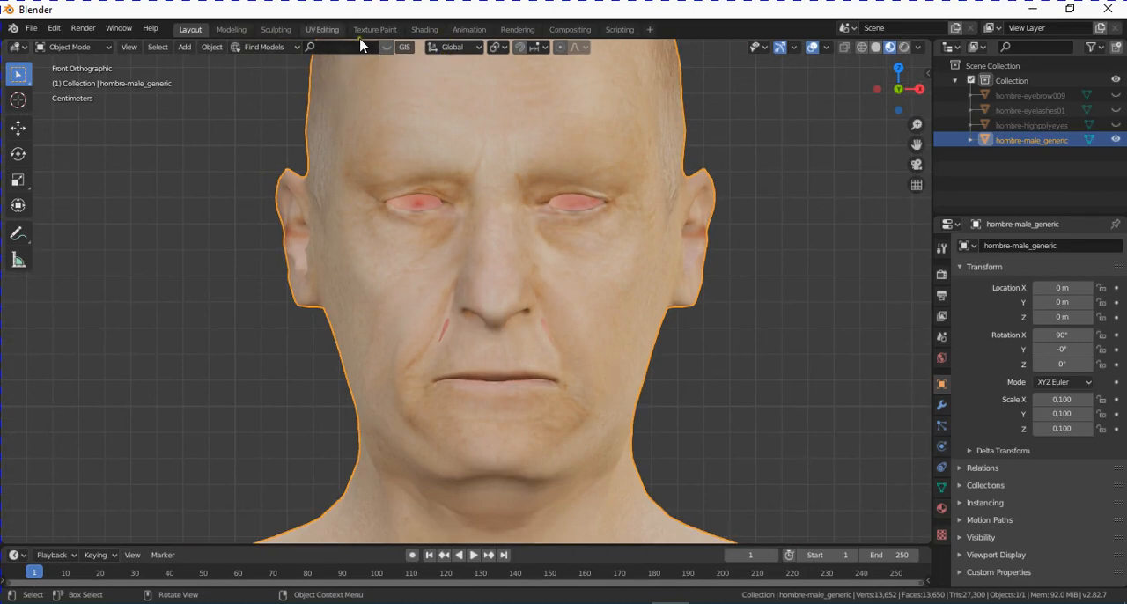
- Switch to the Sculpting workspace and frame the body's face in front orthographic view
{"action": "left_click", "coordinate": [280, 29]}
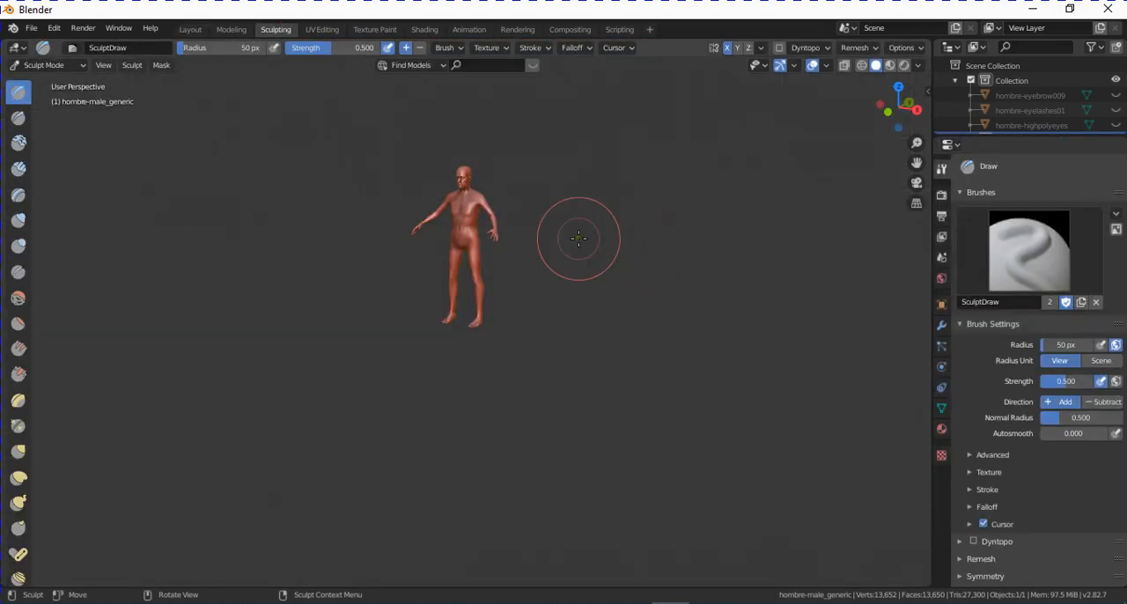
{"action": "key", "text": "KP_1"}
{"action": "middle_click_drag", "start_coordinate": [476, 180], "coordinate": [538, 322], "text": "shift"}
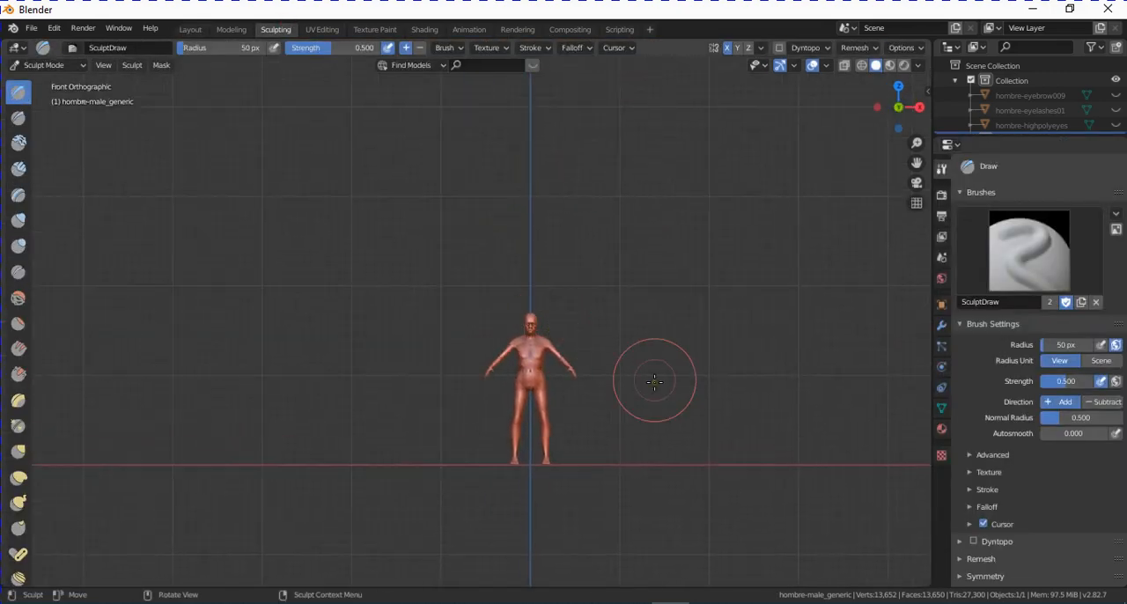
{"action": "scroll", "coordinate": [648, 344], "scroll_direction": "up", "scroll_amount": 7}
{"action": "scroll", "coordinate": [748, 335], "scroll_direction": "up", "scroll_amount": 6}
{"action": "middle_click_drag", "start_coordinate": [748, 336], "coordinate": [779, 267], "text": "shift"}
{"action": "scroll", "coordinate": [549, 320], "scroll_direction": "up", "scroll_amount": 6}
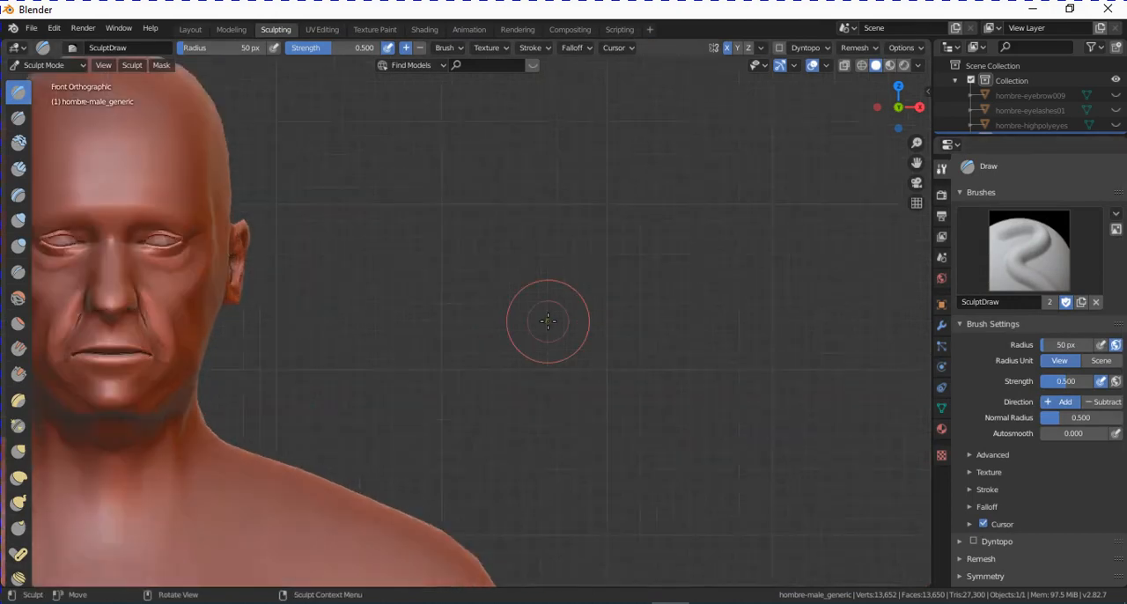
{"action": "middle_click_drag", "start_coordinate": [347, 301], "coordinate": [1012, 332], "text": "shift"}
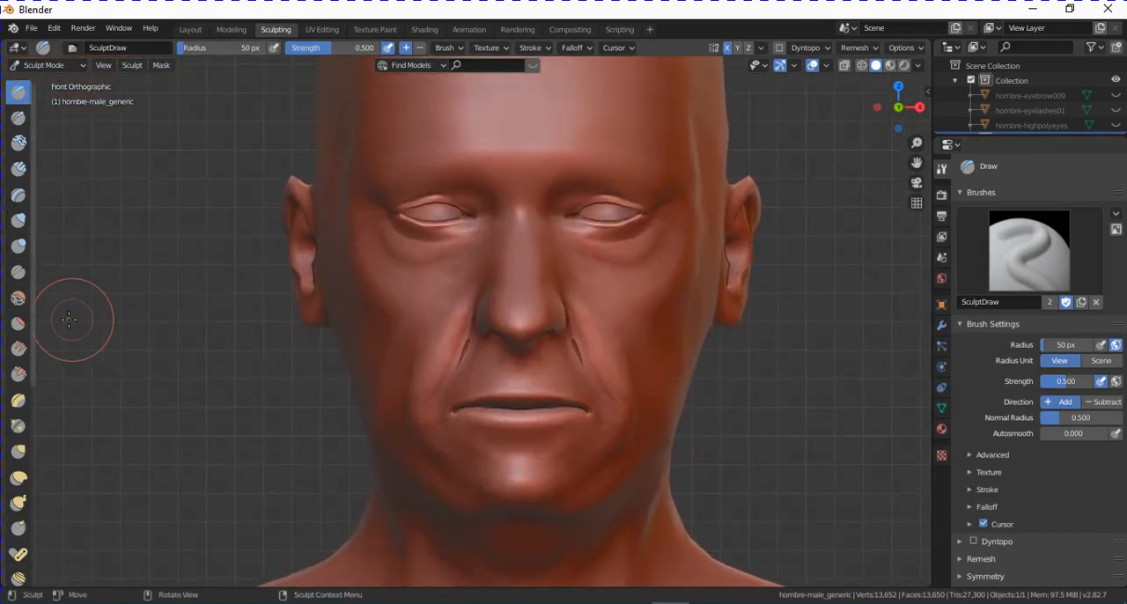
- Smooth out the sharp creases between the nose and cheeks with the Smooth brush
{"action": "left_click", "coordinate": [19, 297]}
{"action": "scroll", "coordinate": [460, 334], "scroll_direction": "up", "scroll_amount": 2}
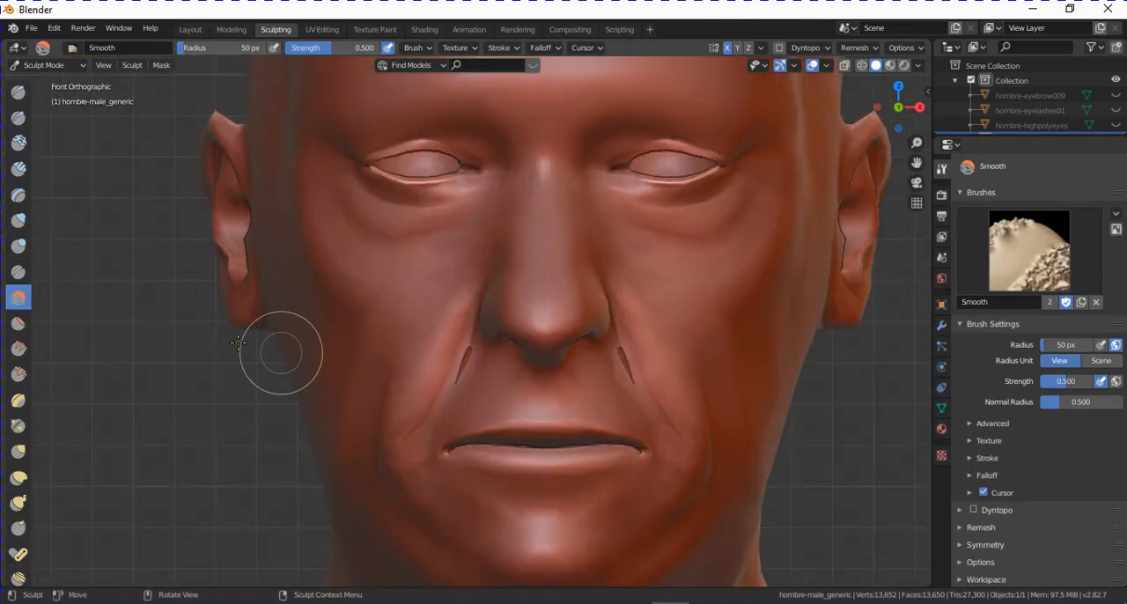
{"action": "scroll", "coordinate": [529, 402], "scroll_direction": "up", "scroll_amount": 1}
{"action": "left_click_drag", "start_coordinate": [460, 378], "coordinate": [471, 373]}
{"action": "middle_click_drag", "start_coordinate": [705, 404], "coordinate": [709, 407]}
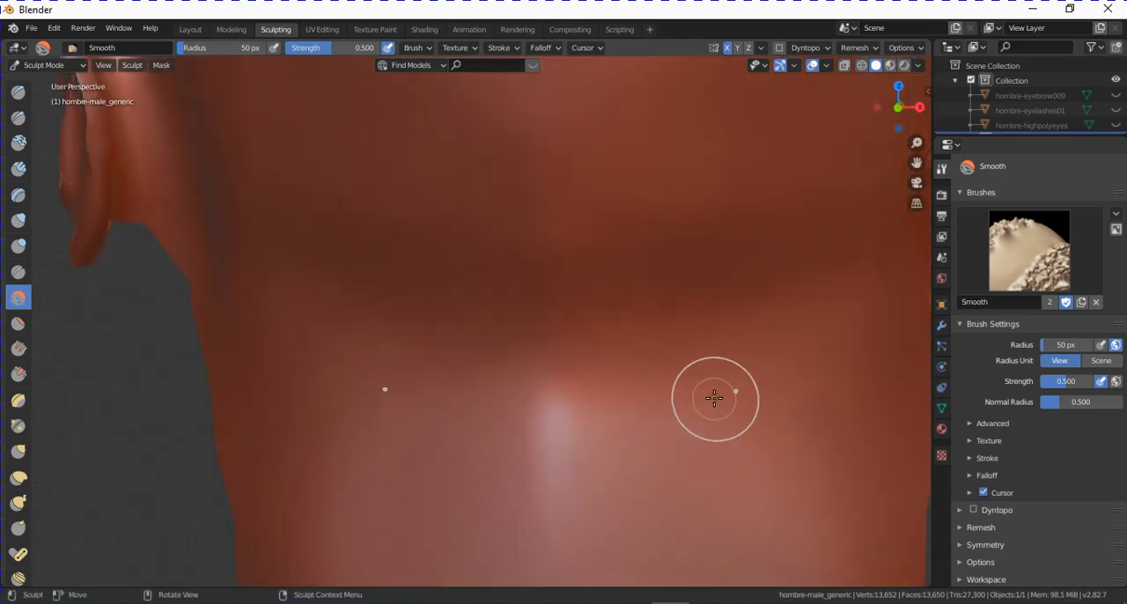
{"action": "key", "text": "KP_1"}
{"action": "scroll", "coordinate": [614, 383], "scroll_direction": "up", "scroll_amount": 1}
{"action": "middle_click_drag", "start_coordinate": [613, 383], "coordinate": [581, 395], "text": "shift"}
- Return to the Layout workspace and examine the smoothed nose and mouth area on the textured face
{"action": "left_click", "coordinate": [194, 34]}
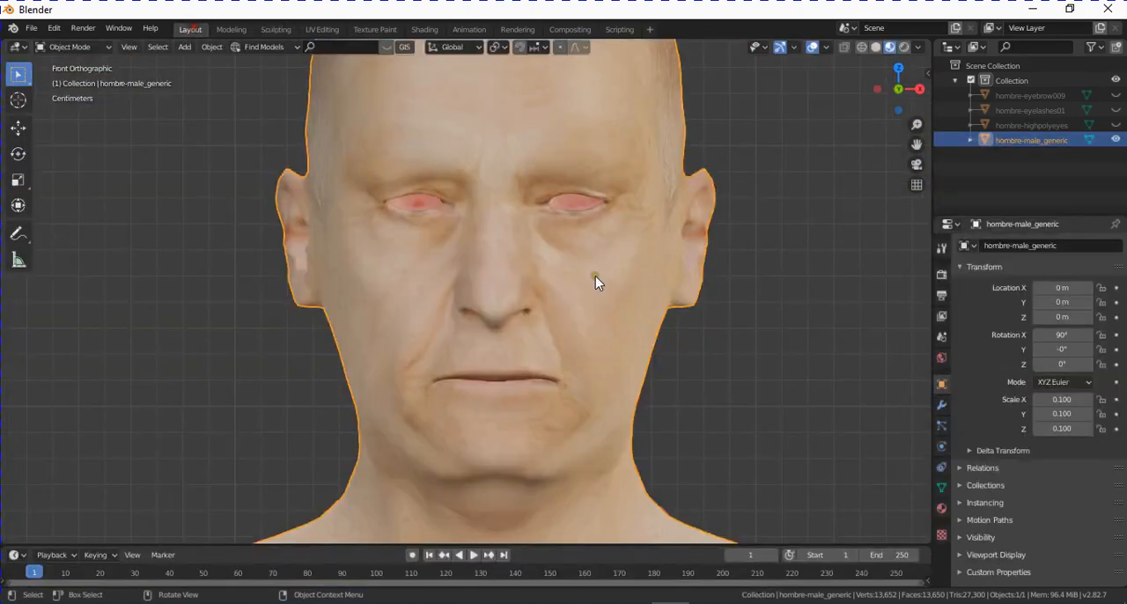
{"action": "scroll", "coordinate": [573, 349], "scroll_direction": "up", "scroll_amount": 3}
{"action": "middle_click_drag", "start_coordinate": [373, 393], "coordinate": [554, 397]}
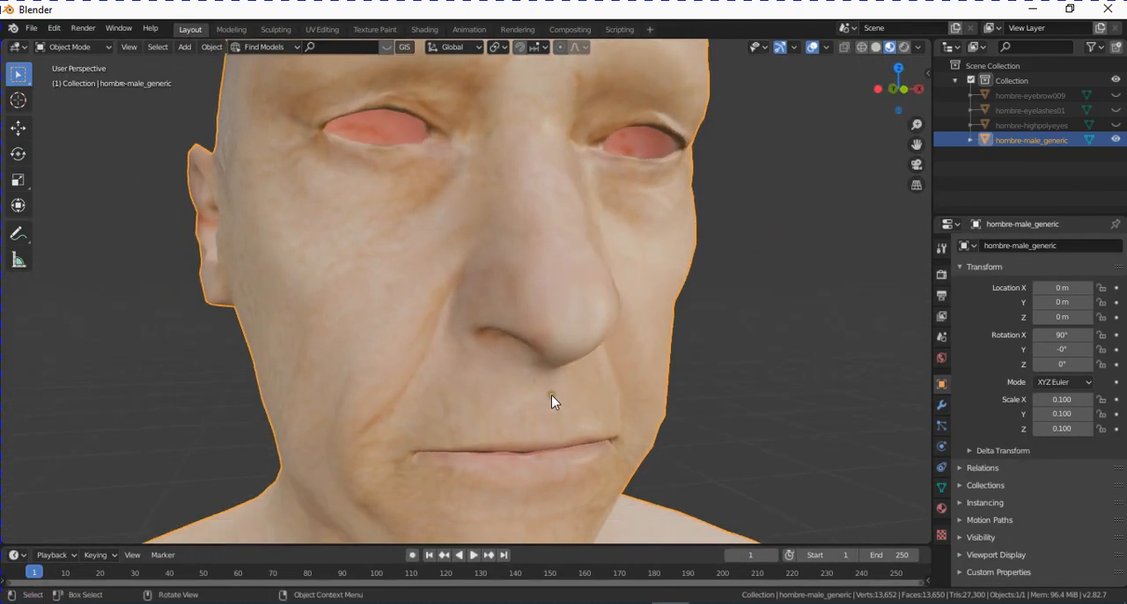
{"action": "scroll", "coordinate": [554, 370], "scroll_direction": "down", "scroll_amount": 3}
{"action": "mouse_move", "coordinate": [555, 339]}
{"action": "middle_mouse_down"}
{"action": "mouse_move", "coordinate": [523, 352]}
{"action": "mouse_move", "coordinate": [553, 324]}
{"action": "middle_mouse_up"}
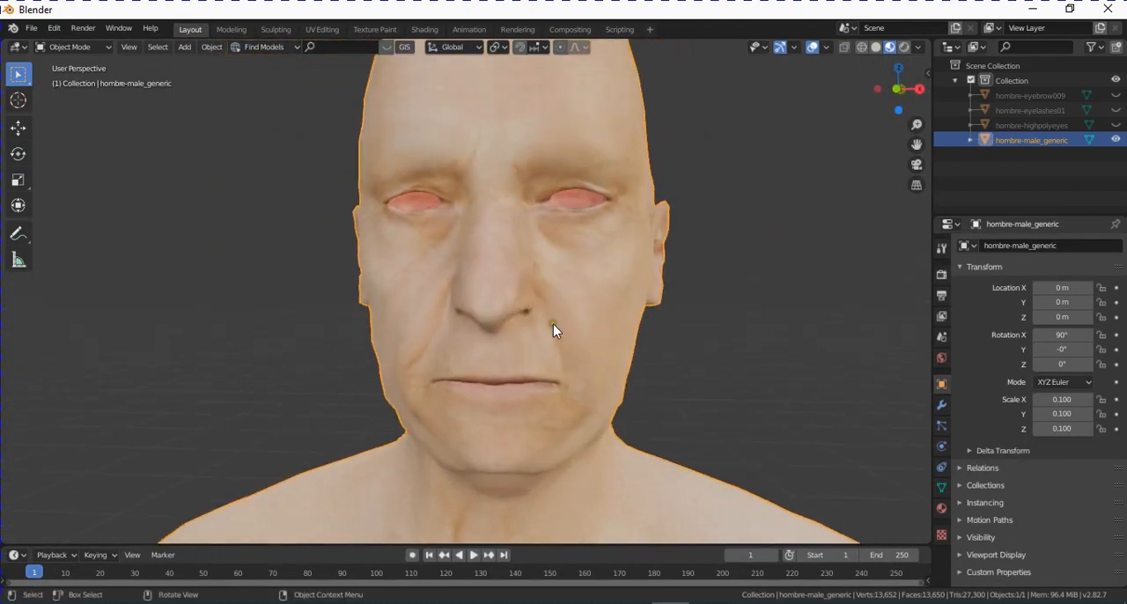
{"action": "mouse_move", "coordinate": [614, 259]}
{"action": "middle_mouse_down"}
{"action": "mouse_move", "coordinate": [643, 262]}
{"action": "mouse_move", "coordinate": [637, 291]}
{"action": "mouse_move", "coordinate": [607, 249]}
{"action": "middle_mouse_up"}
{"action": "scroll", "coordinate": [601, 247], "scroll_direction": "down", "scroll_amount": 2}
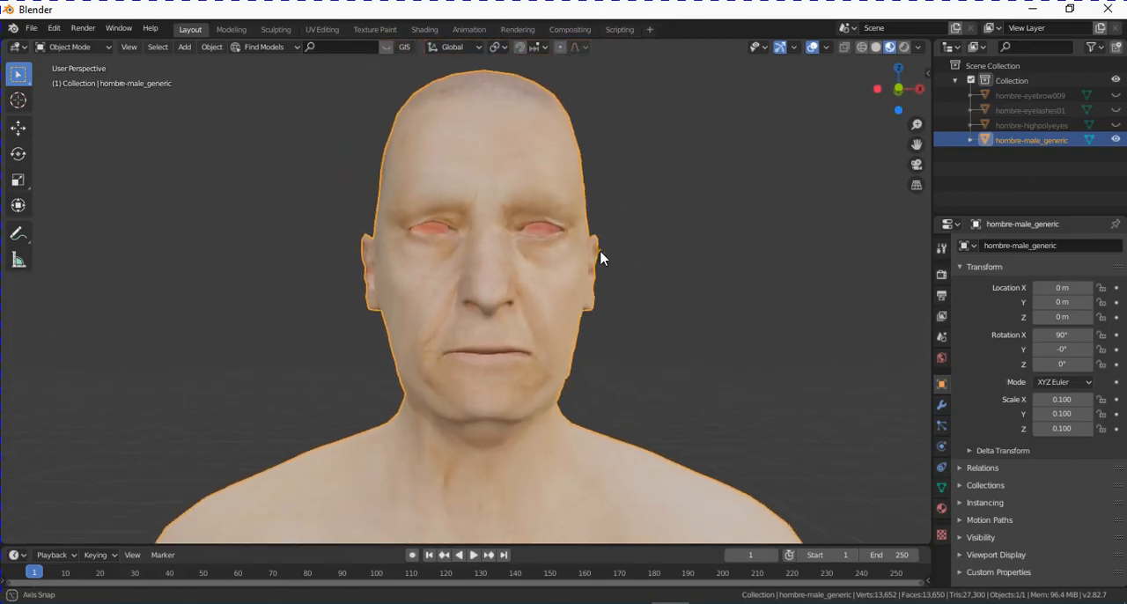
{"action": "scroll", "coordinate": [568, 249], "scroll_direction": "up", "scroll_amount": 1}
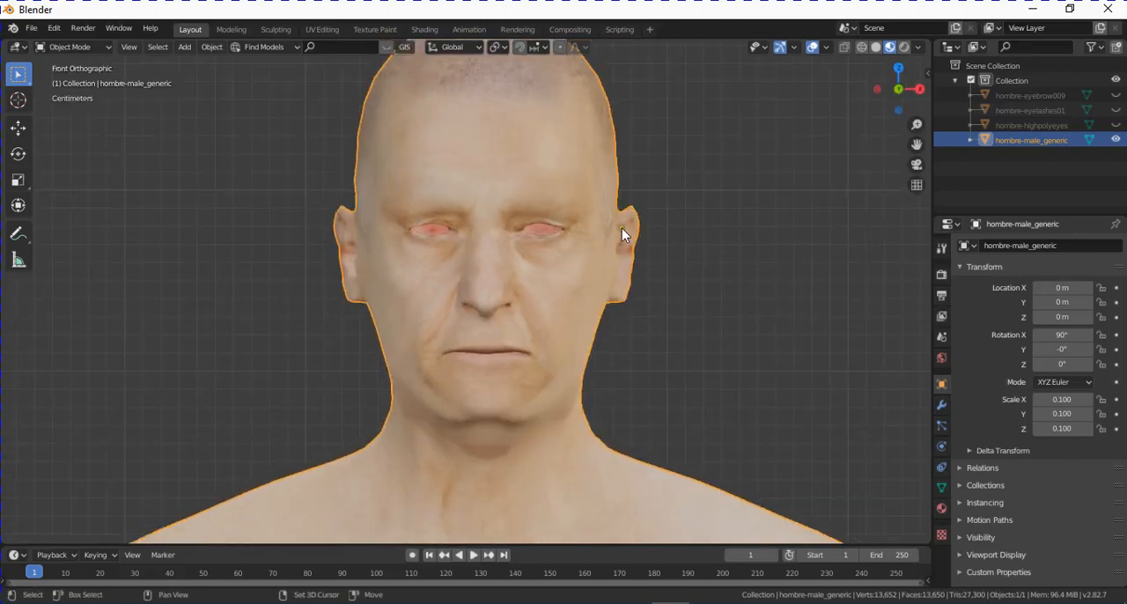
{"action": "key", "text": "KP_1"}
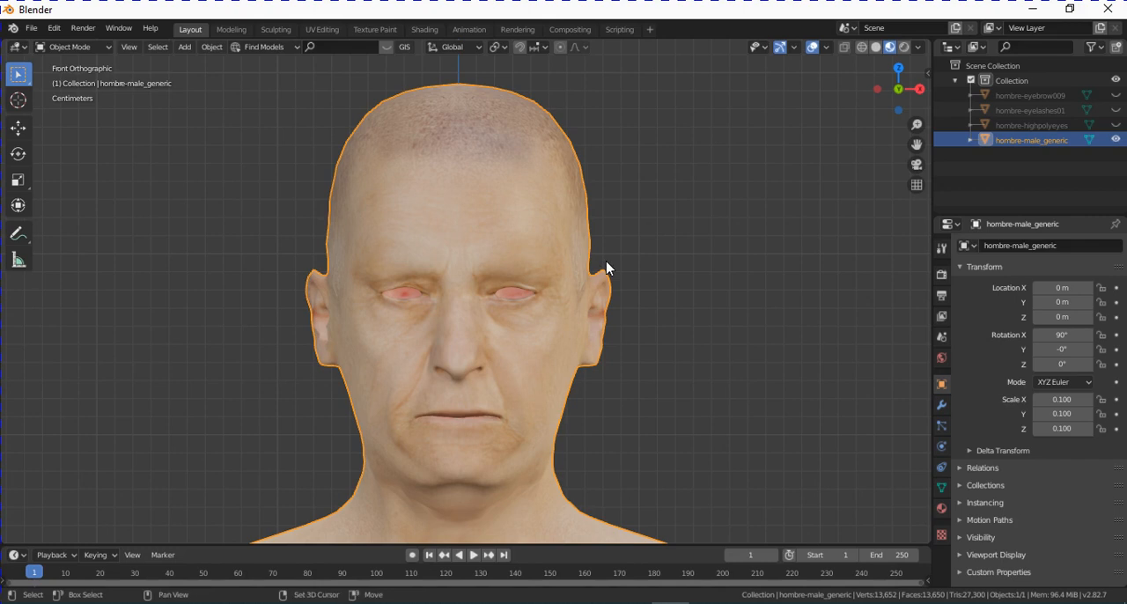
- Duplicate the hombre-male_generic body in place and rename the copy esculpido
{"action": "key", "text": "shift+d"}
{"action": "key", "text": "Escape"}
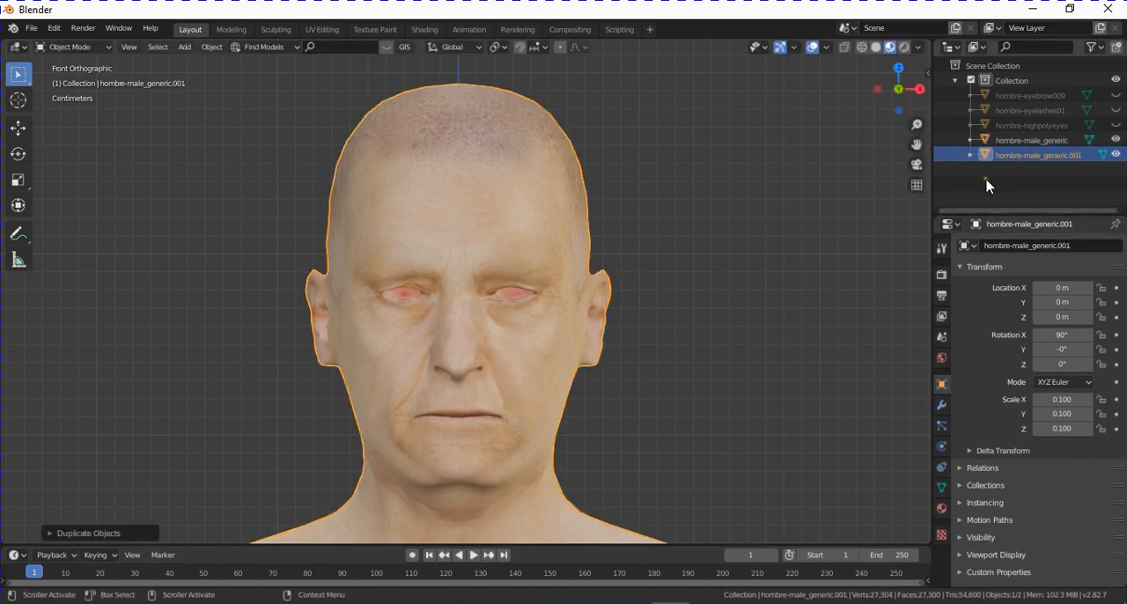
{"action": "double_click", "coordinate": [1048, 156]}
{"action": "type", "text": "esculpido"}
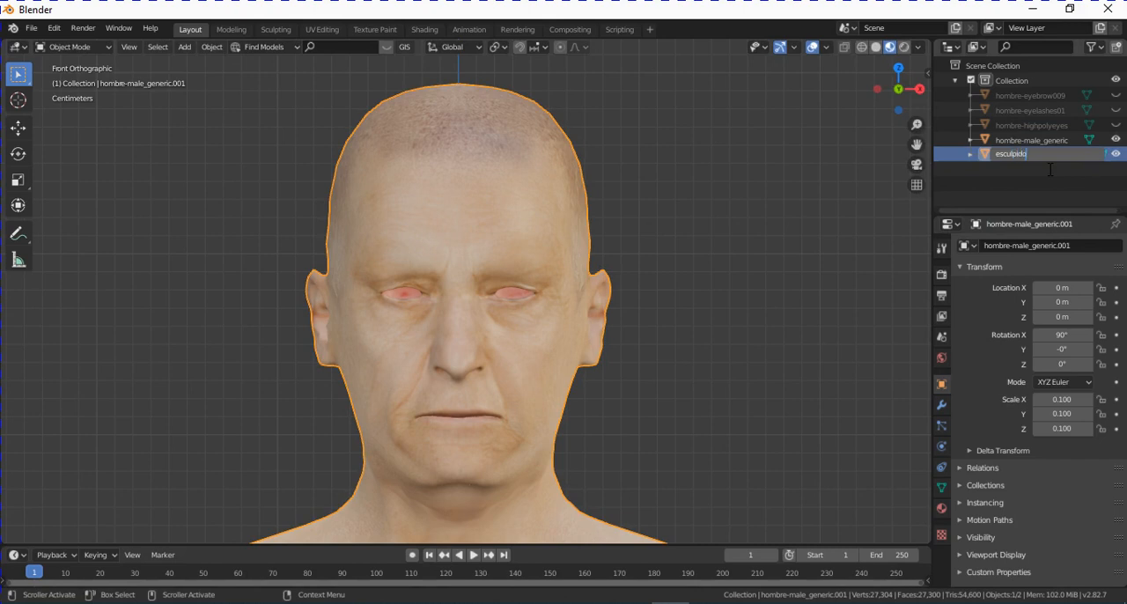
{"action": "key", "text": "Return"}
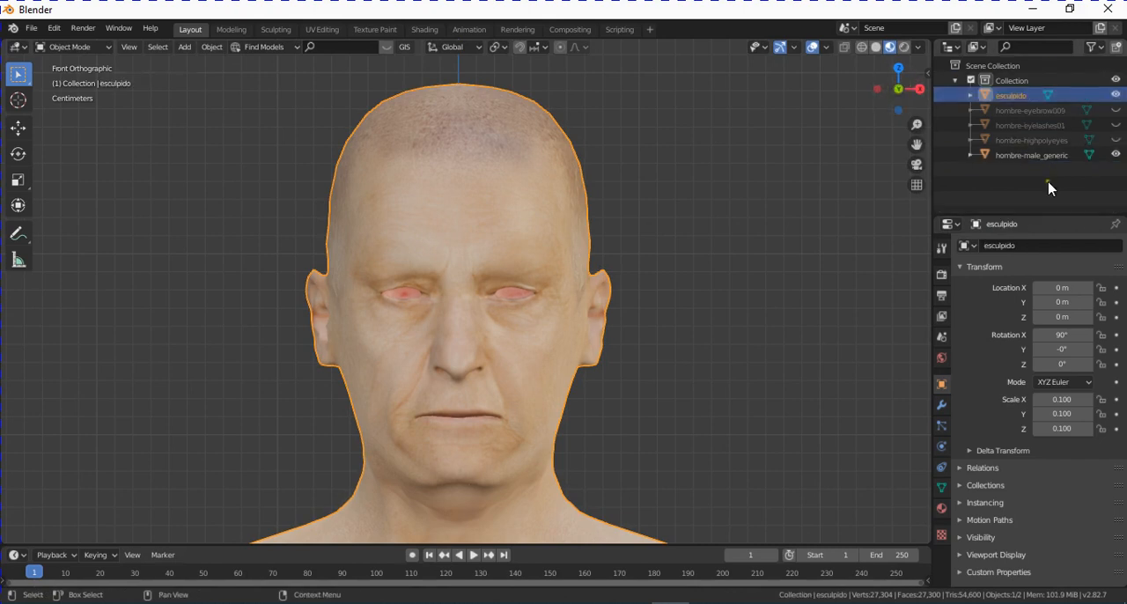
- Hide the original hombre-male_generic body and display the material settings of esculpido
{"action": "left_click", "coordinate": [1116, 155]}
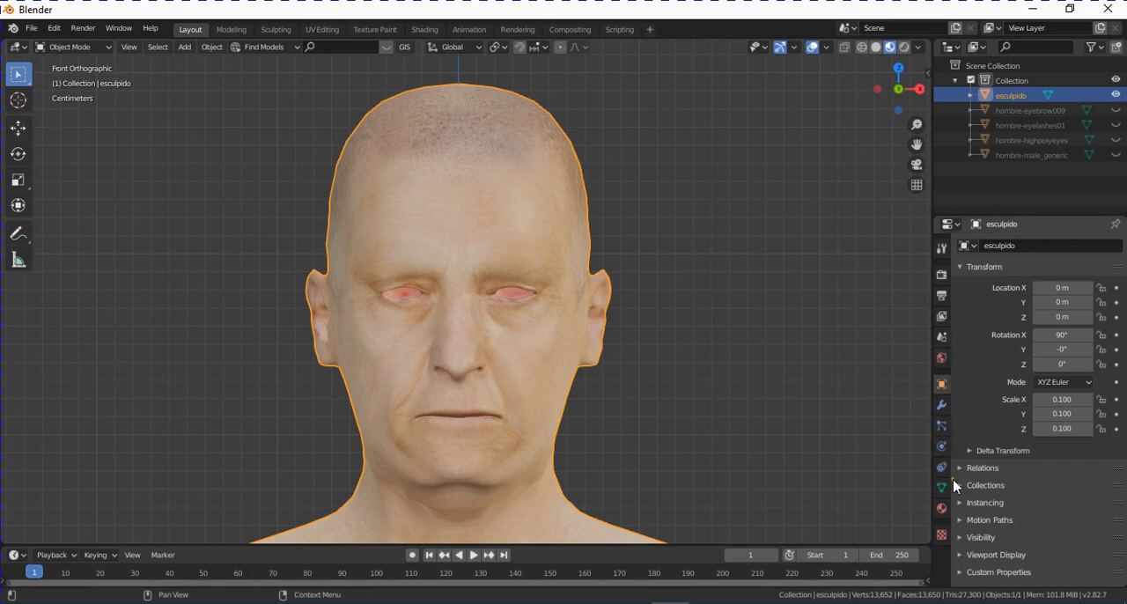
{"action": "left_click", "coordinate": [942, 509]}
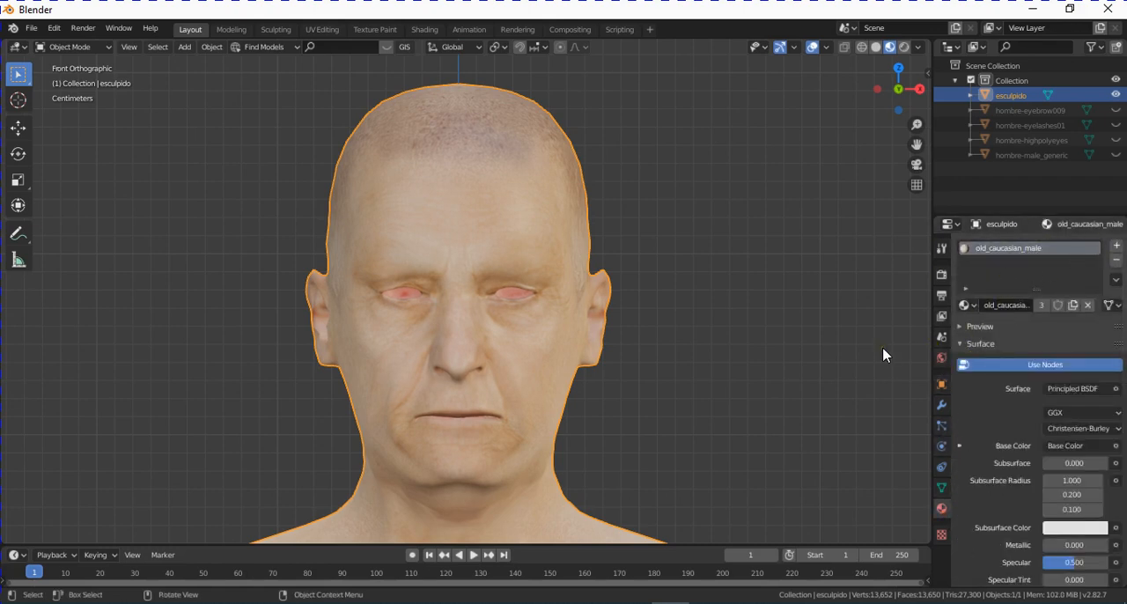
{"action": "scroll", "coordinate": [820, 342], "scroll_direction": "down", "scroll_amount": 1}
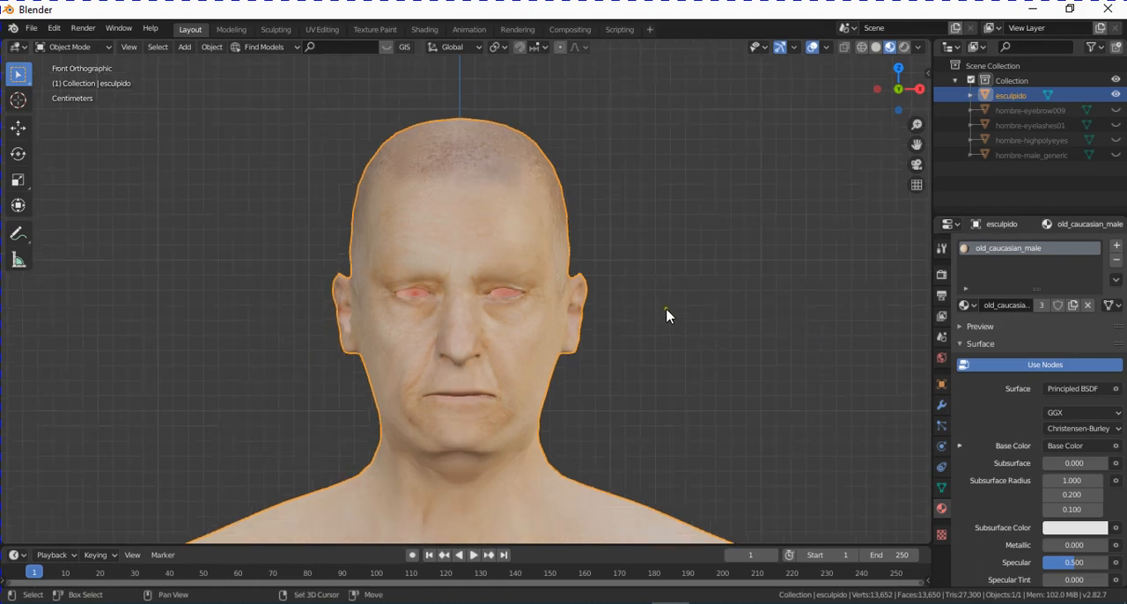
{"action": "middle_click_drag", "start_coordinate": [664, 309], "coordinate": [704, 287], "text": "shift"}
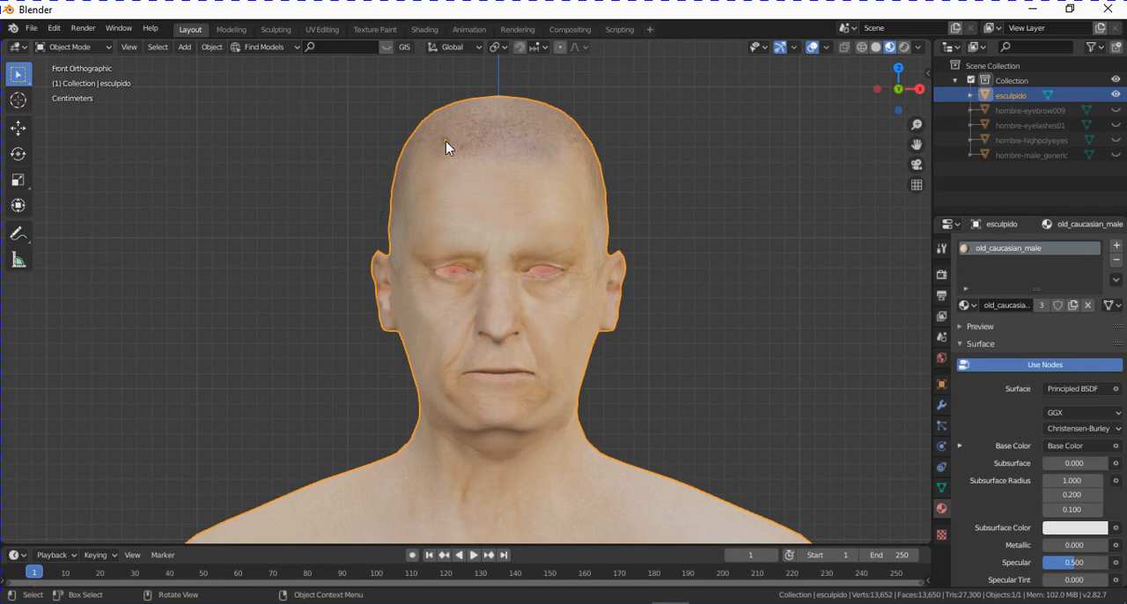
- Switch to the Sculpting workspace with material preview shading and select the Draw brush
{"action": "left_click", "coordinate": [276, 31]}
{"action": "scroll", "coordinate": [630, 295], "scroll_direction": "down", "scroll_amount": 5}
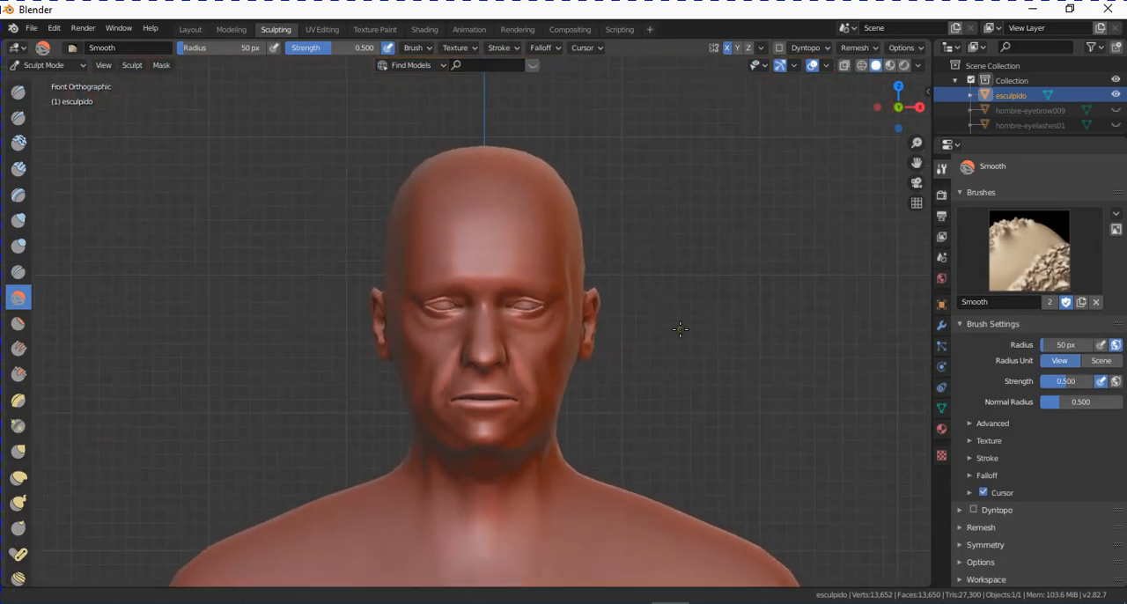
{"action": "left_click", "coordinate": [890, 65]}
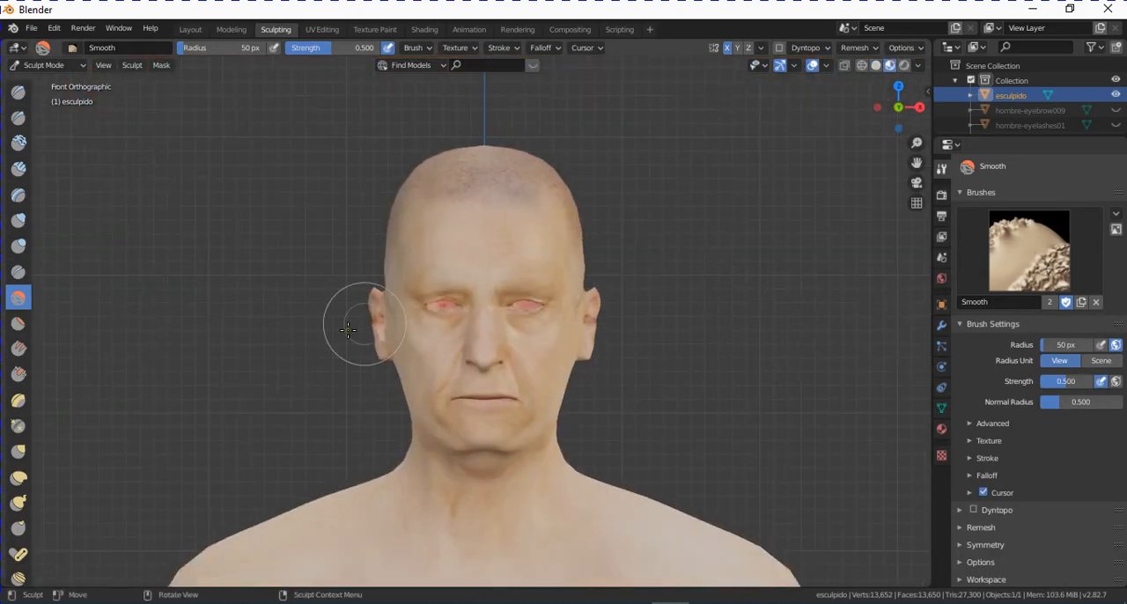
{"action": "left_click", "coordinate": [18, 91]}
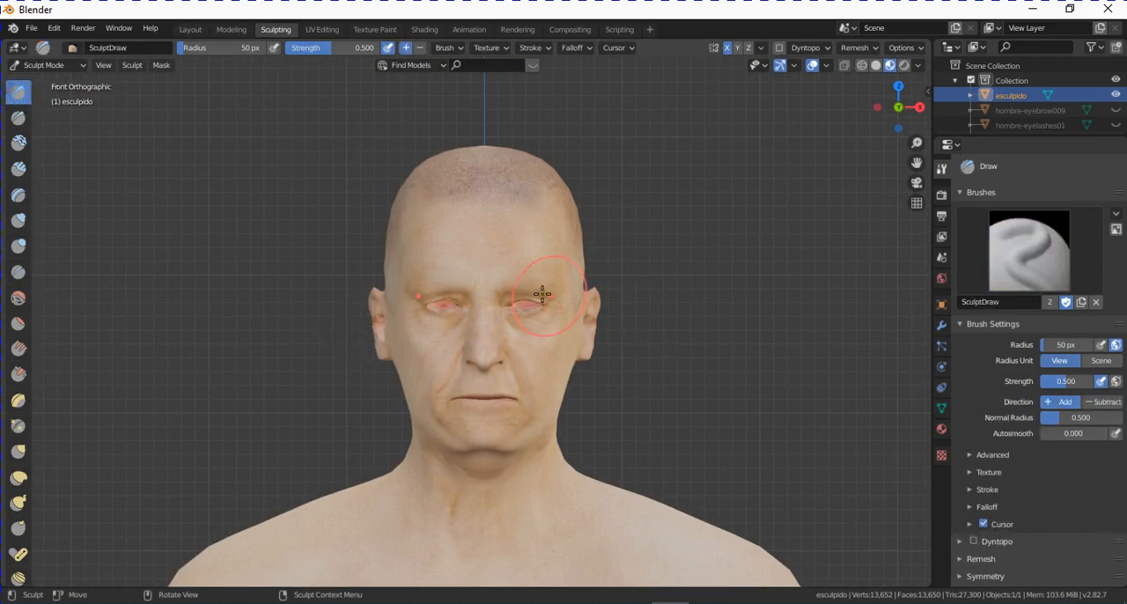
{"action": "scroll", "coordinate": [542, 294], "scroll_direction": "up", "scroll_amount": 1}
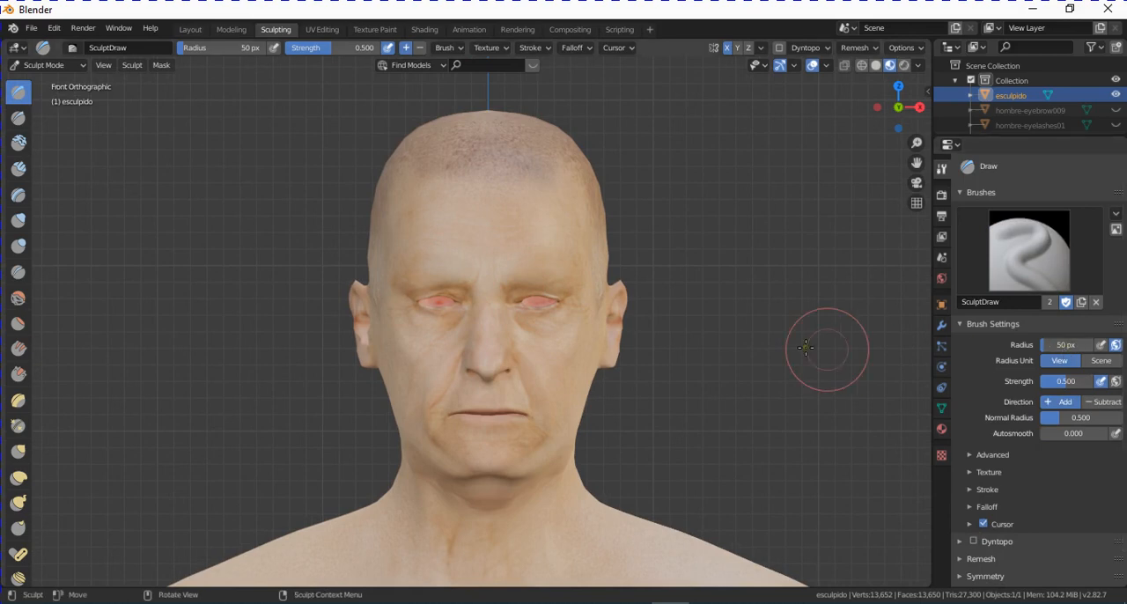
- Examine the head's mesh density in Edit Mode and return to Sculpt Mode
{"action": "left_click", "coordinate": [51, 65]}
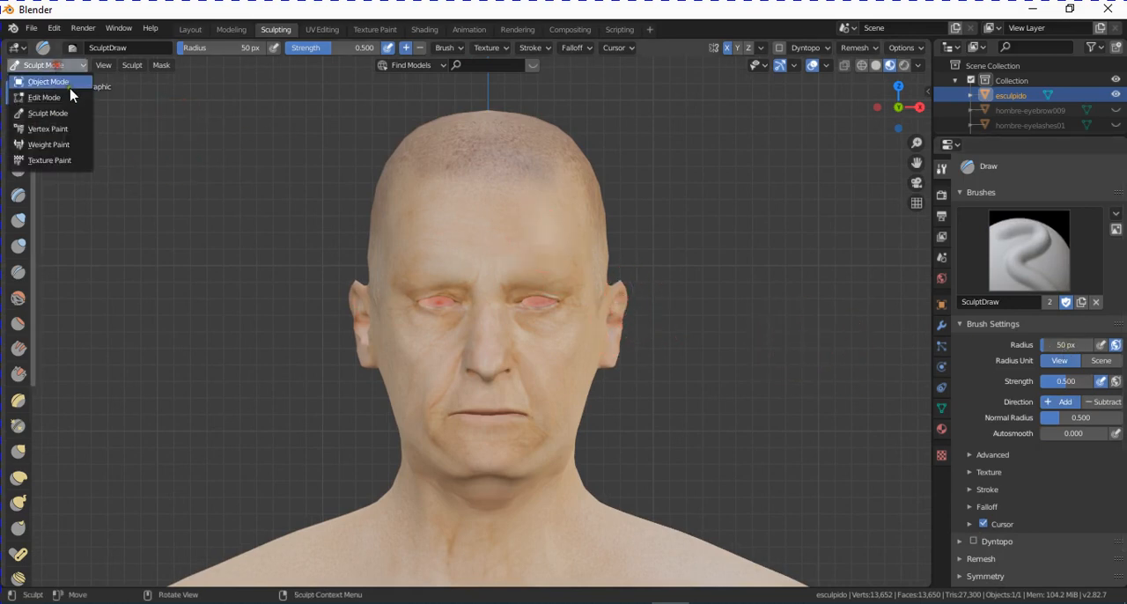
{"action": "left_click", "coordinate": [71, 98]}
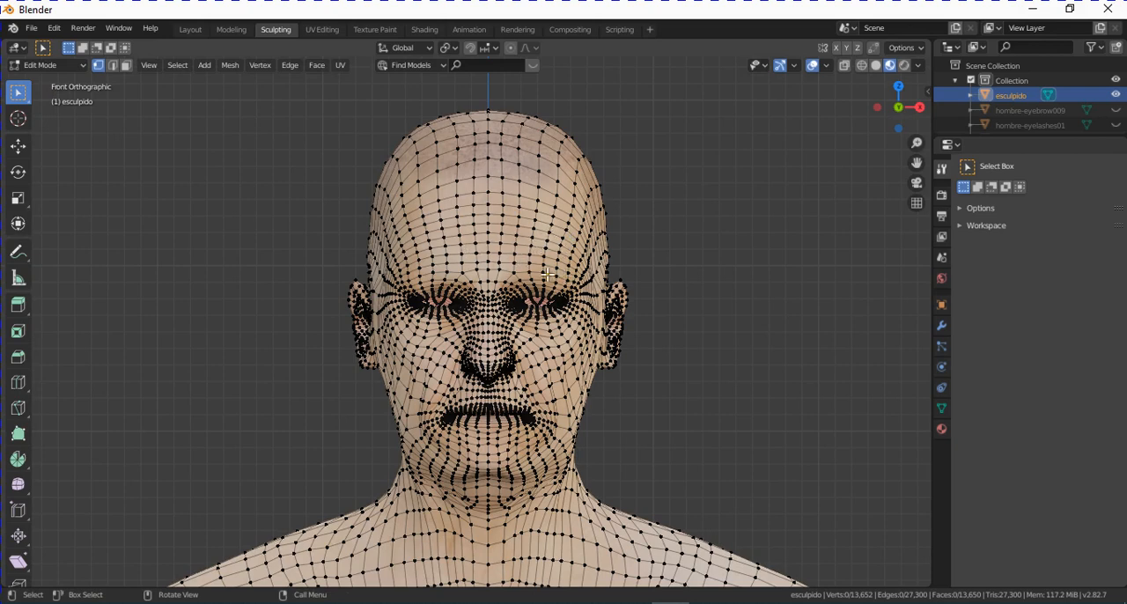
{"action": "key", "text": "Tab"}
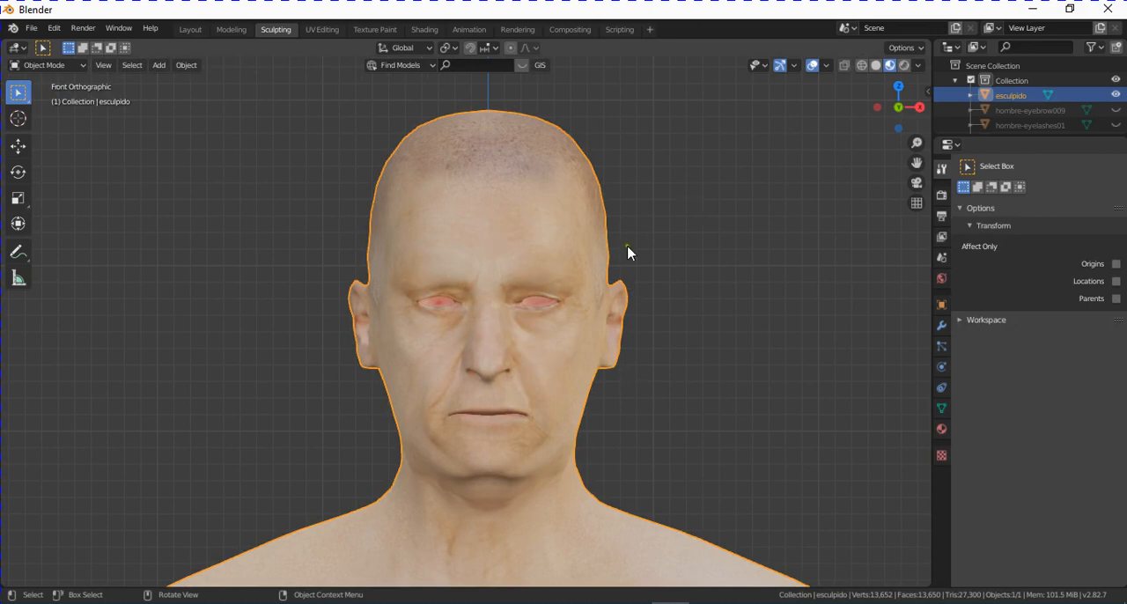
{"action": "left_click", "coordinate": [49, 65]}
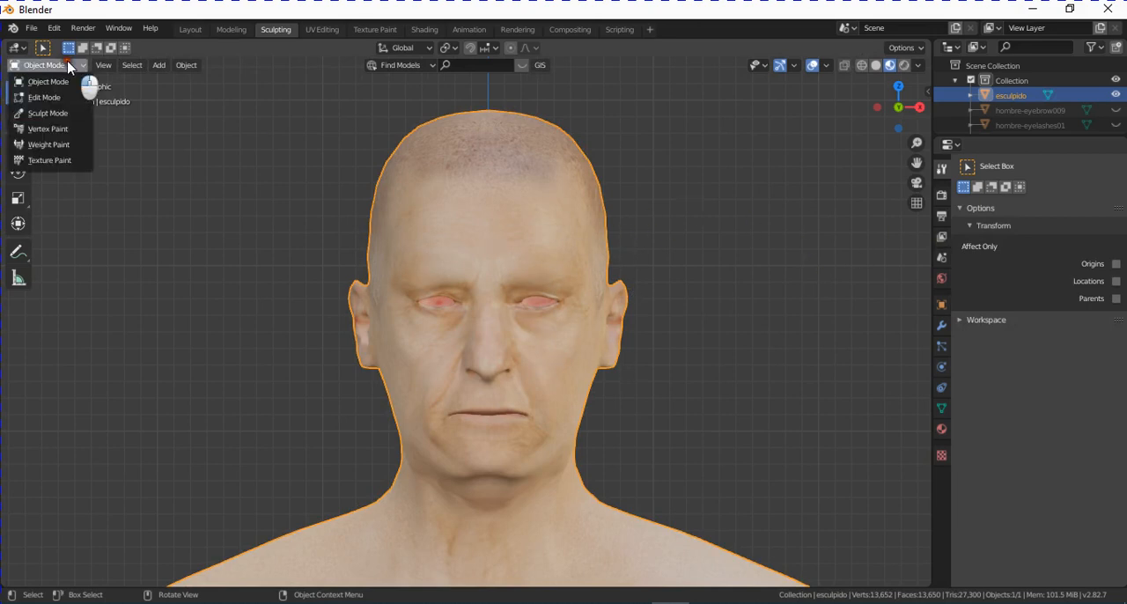
{"action": "left_click", "coordinate": [55, 113]}
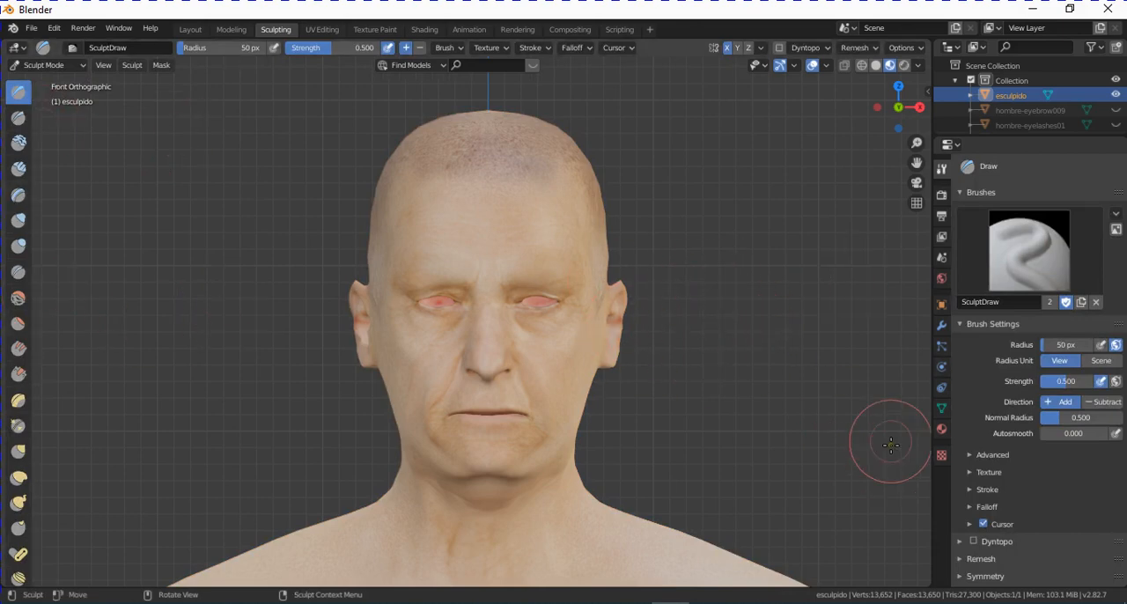
- Enable Dyntopo for esculpido, accepting the loss of vertex colors, UVs and other custom data
{"action": "scroll", "coordinate": [1091, 426], "scroll_direction": "down", "scroll_amount": 1}
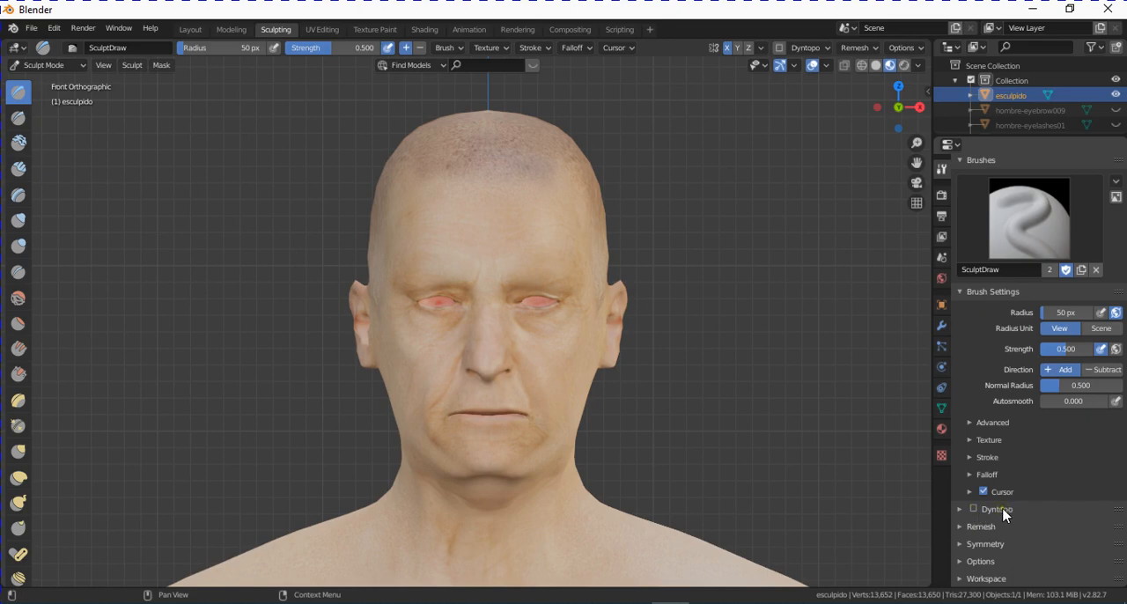
{"action": "left_click", "coordinate": [975, 511]}
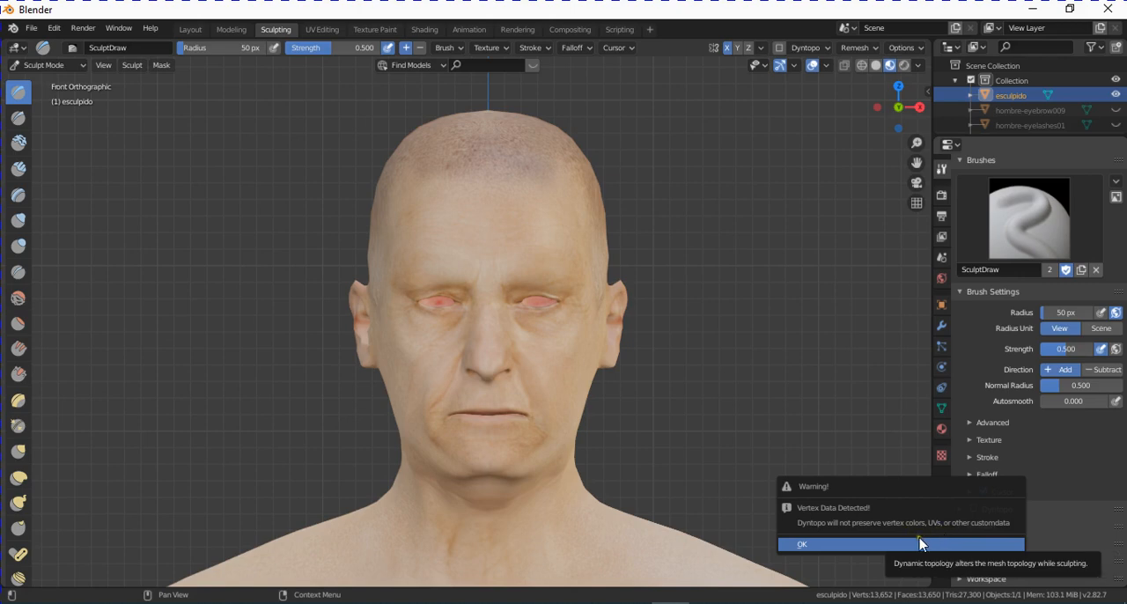
{"action": "left_click", "coordinate": [891, 545]}
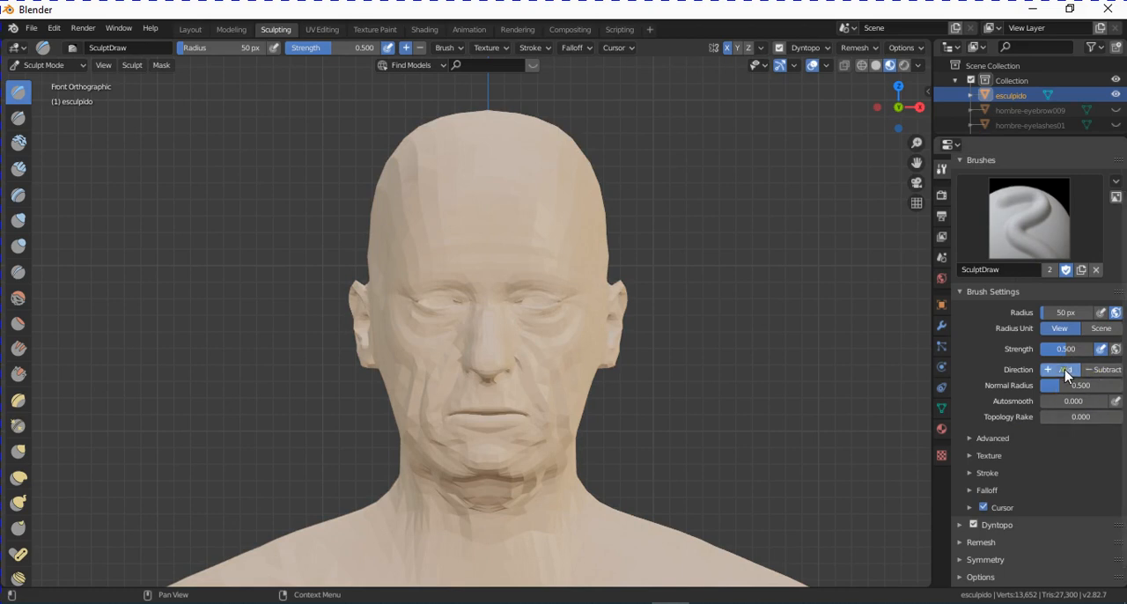
- Set the Draw brush to Subtract with a radius of 7 px
{"action": "left_click", "coordinate": [1105, 369]}
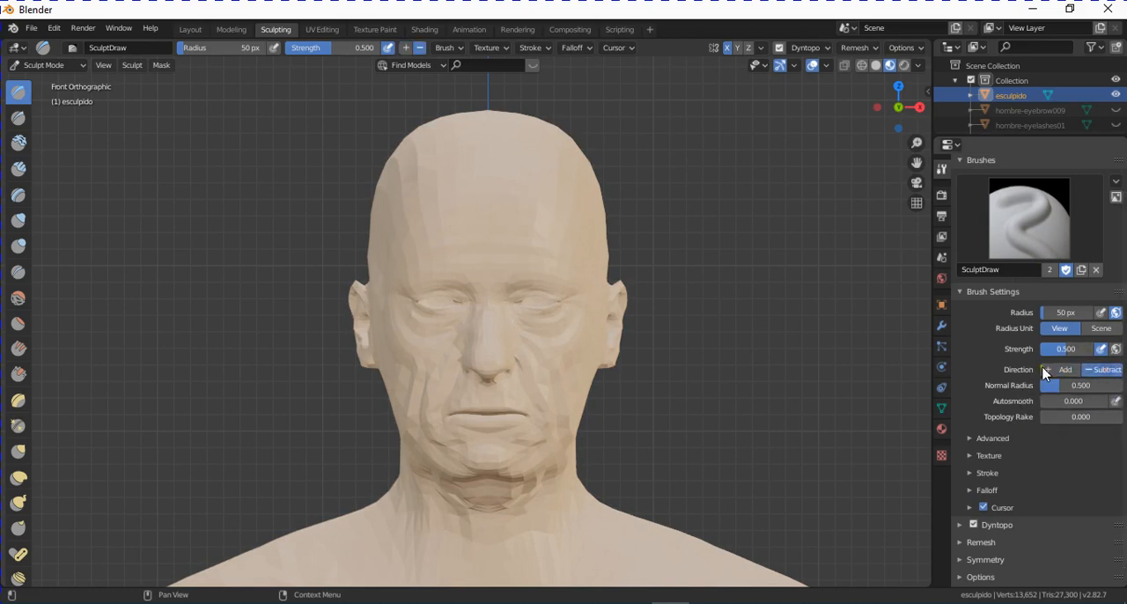
{"action": "left_click", "coordinate": [1065, 313]}
{"action": "type", "text": "7"}
{"action": "key", "text": "Return"}
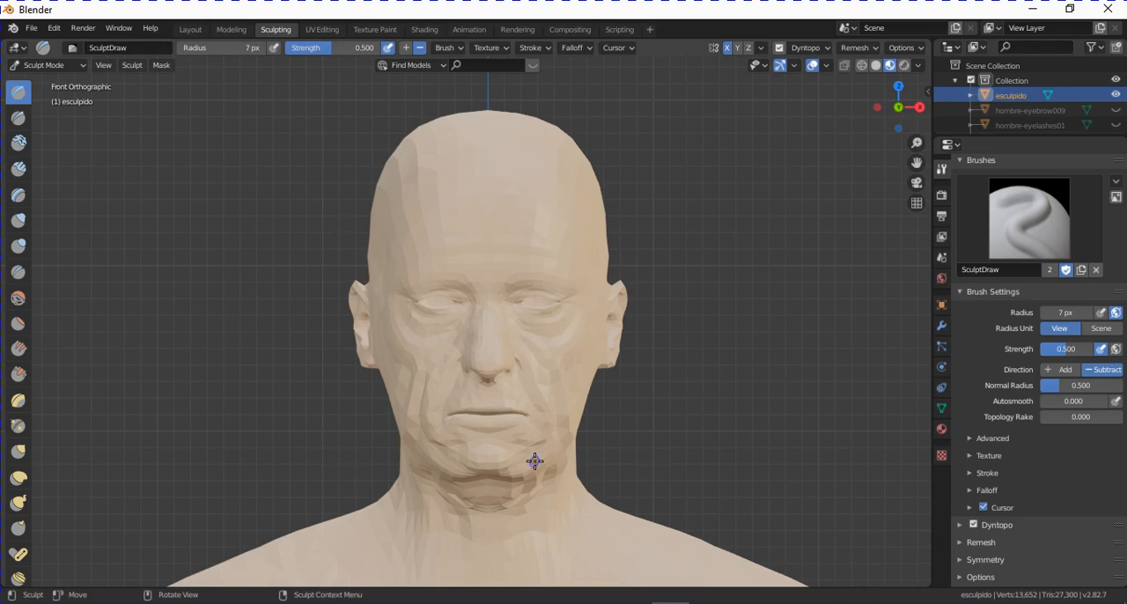
- Turn on Smooth Shading for Dyntopo and set its Detail Size to 3 px
{"action": "scroll", "coordinate": [1114, 519], "scroll_direction": "down", "scroll_amount": 1}
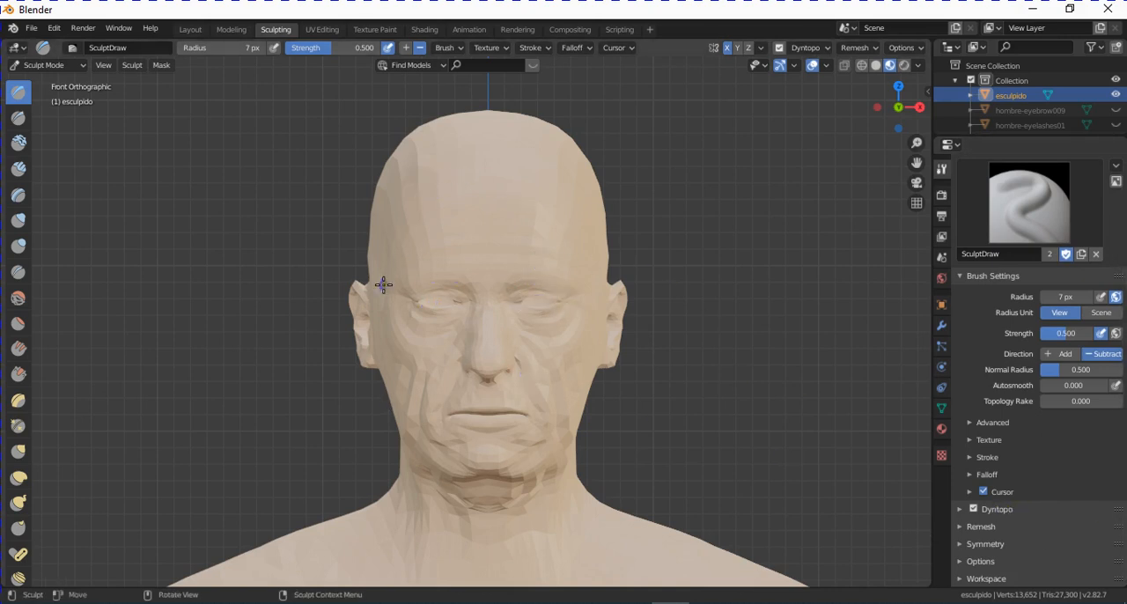
{"action": "left_click", "coordinate": [1020, 509]}
{"action": "scroll", "coordinate": [1092, 520], "scroll_direction": "down", "scroll_amount": 2}
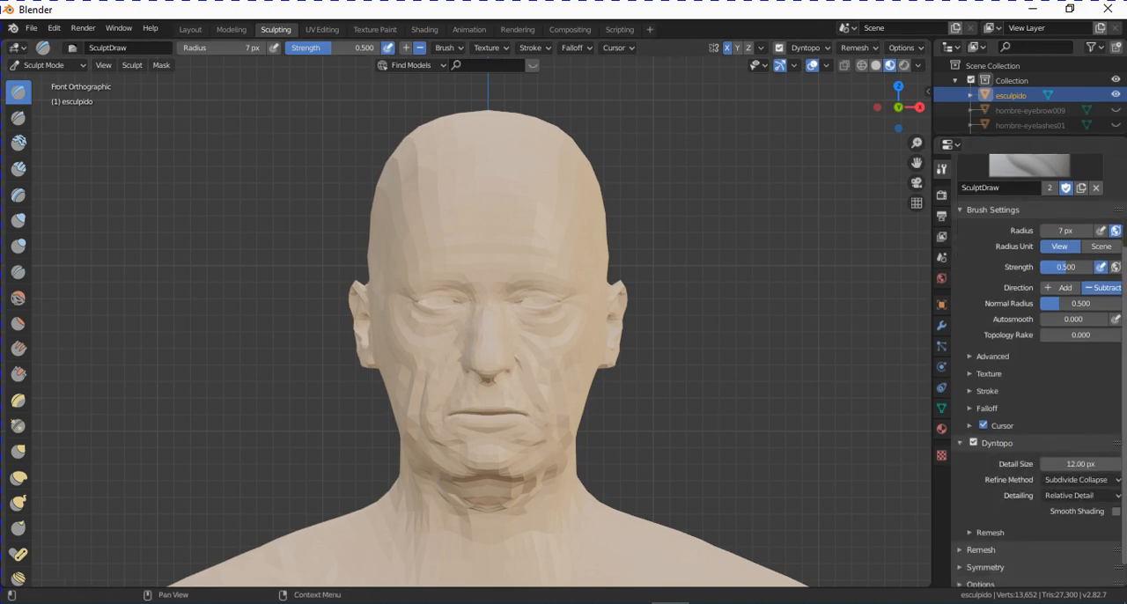
{"action": "left_click", "coordinate": [1116, 512]}
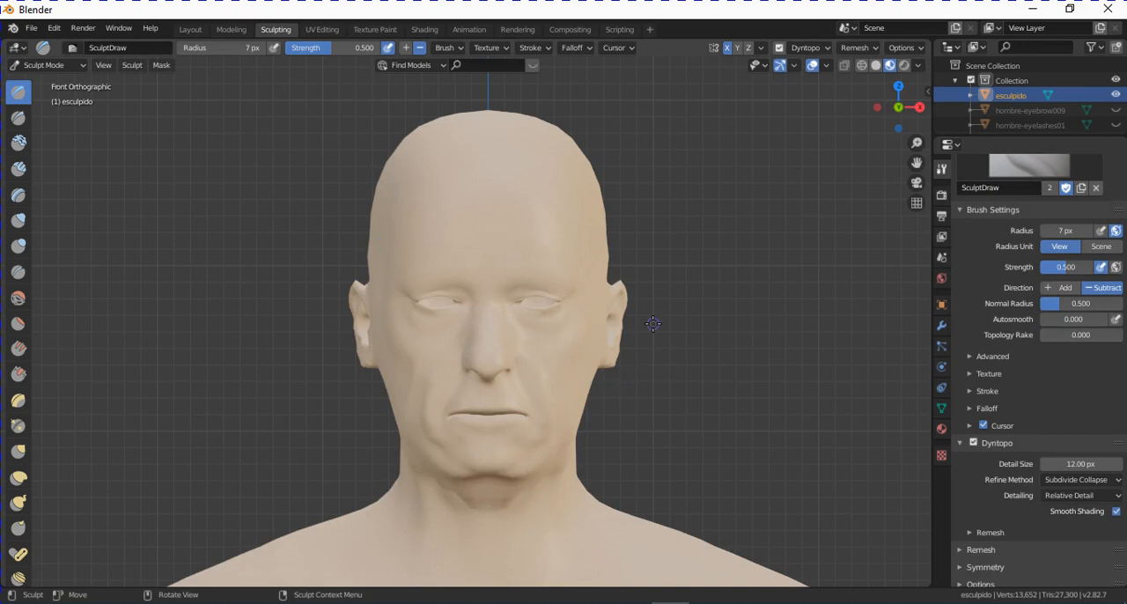
{"action": "left_click", "coordinate": [1076, 463]}
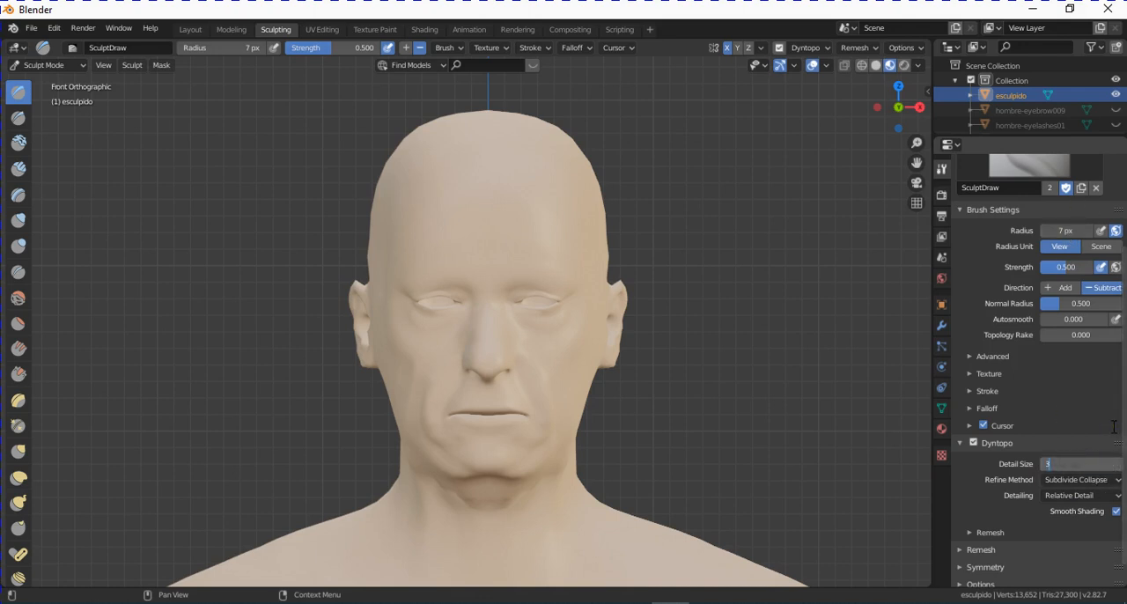
{"action": "type", "text": "3"}
{"action": "key", "text": "Return"}
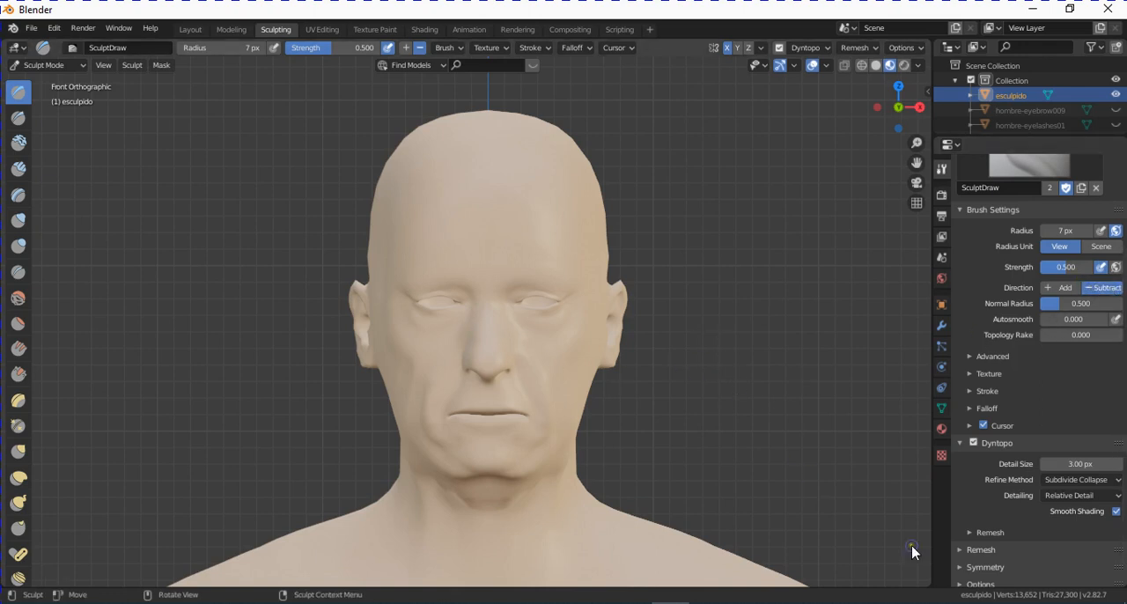
- Check the sculpting symmetry settings for mirroring across the X axis
{"action": "scroll", "coordinate": [1098, 478], "scroll_direction": "down", "scroll_amount": 1}
{"action": "left_click", "coordinate": [990, 545]}
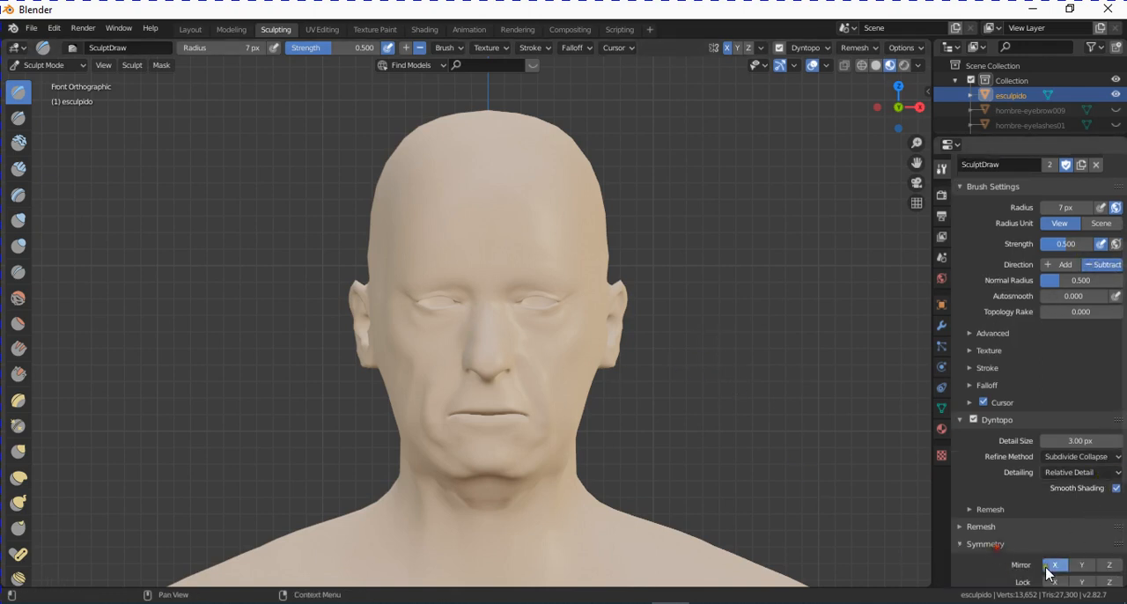
{"action": "scroll", "coordinate": [1048, 573], "scroll_direction": "down", "scroll_amount": 4}
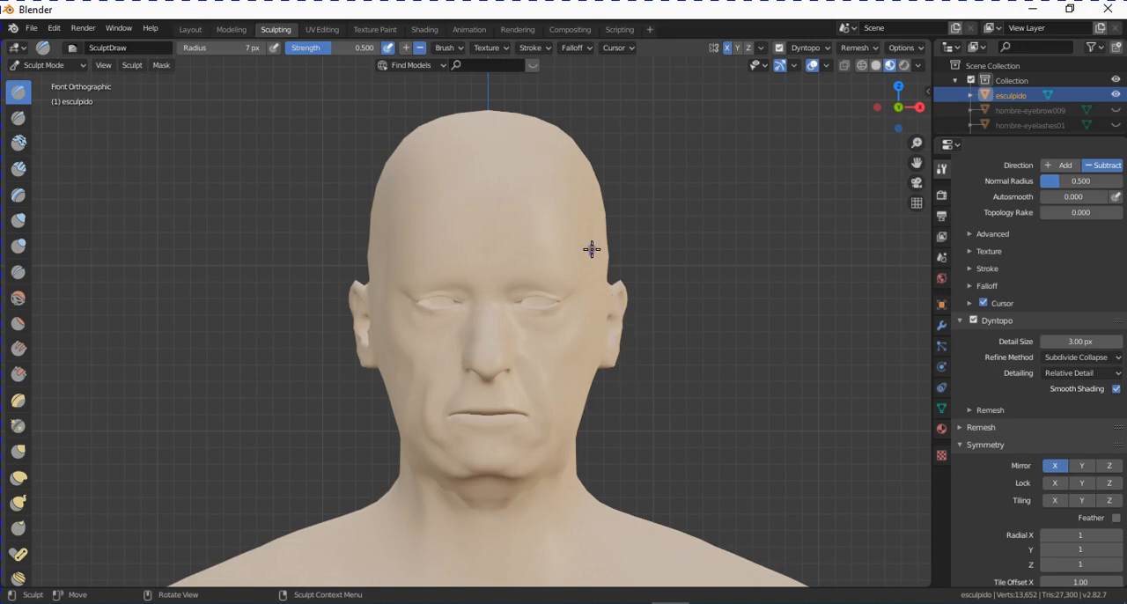
- Carve mirrored wrinkles under the eyes, down the cheeks and above the eyebrows with the Draw brush
{"action": "scroll", "coordinate": [532, 316], "scroll_direction": "up", "scroll_amount": 1}
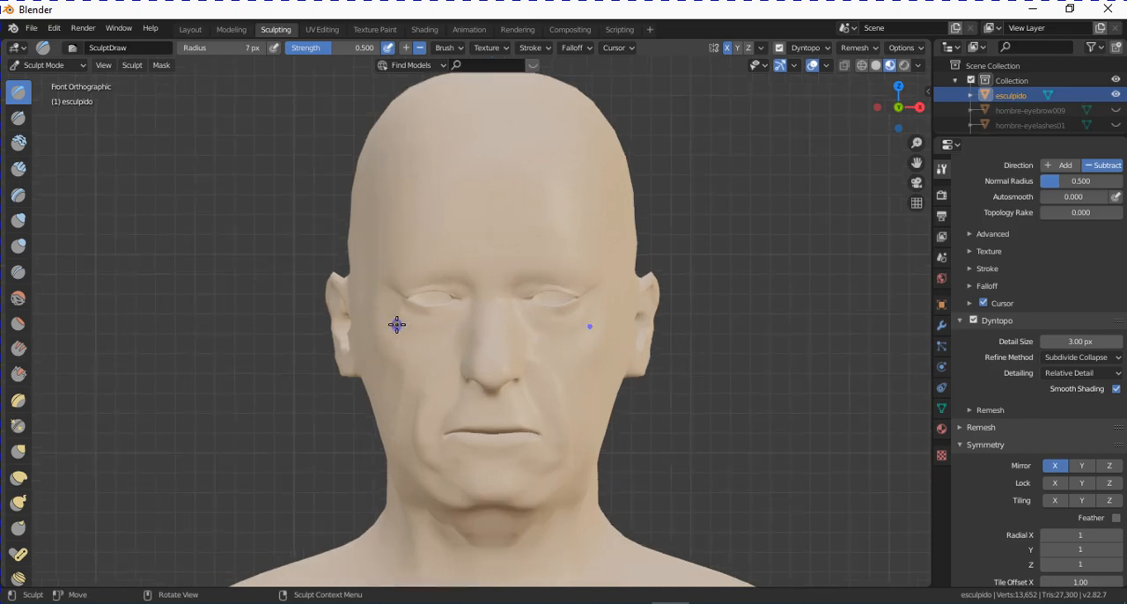
{"action": "mouse_move", "coordinate": [396, 324]}
{"action": "left_mouse_down"}
{"action": "mouse_move", "coordinate": [412, 335]}
{"action": "mouse_move", "coordinate": [448, 326]}
{"action": "mouse_move", "coordinate": [394, 325]}
{"action": "mouse_move", "coordinate": [419, 334]}
{"action": "mouse_move", "coordinate": [448, 325]}
{"action": "mouse_move", "coordinate": [436, 318]}
{"action": "mouse_move", "coordinate": [430, 395]}
{"action": "mouse_move", "coordinate": [449, 335]}
{"action": "mouse_move", "coordinate": [430, 414]}
{"action": "left_mouse_up"}
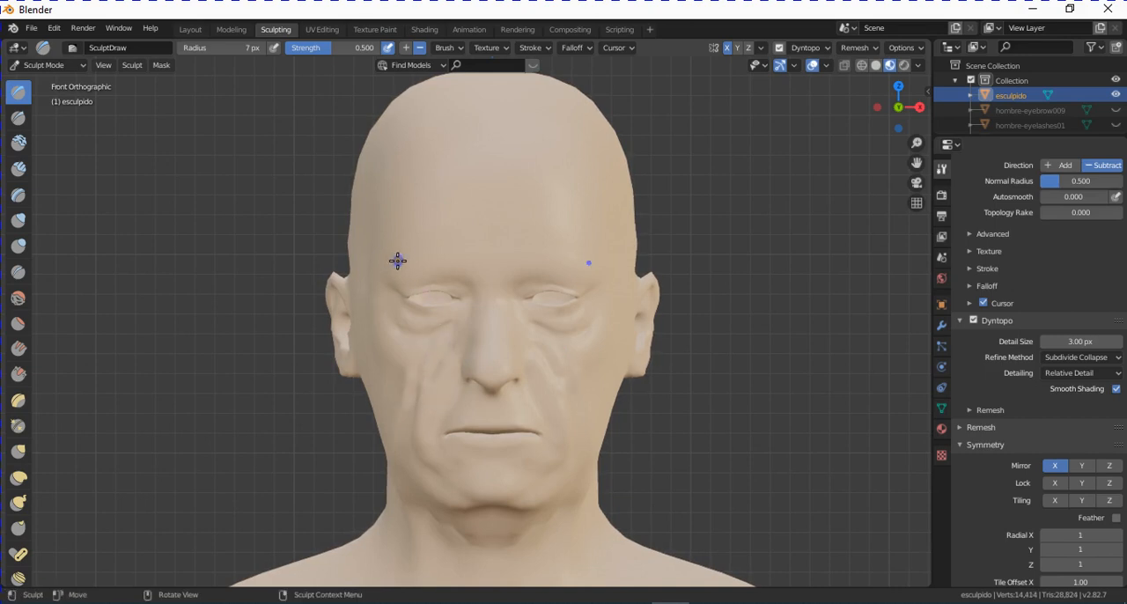
{"action": "left_click_drag", "start_coordinate": [397, 261], "coordinate": [463, 256]}
- Set the Draw brush's Normal Radius to 0.050 and its Strength to 0.818
{"action": "scroll", "coordinate": [466, 287], "scroll_direction": "up", "scroll_amount": 1}
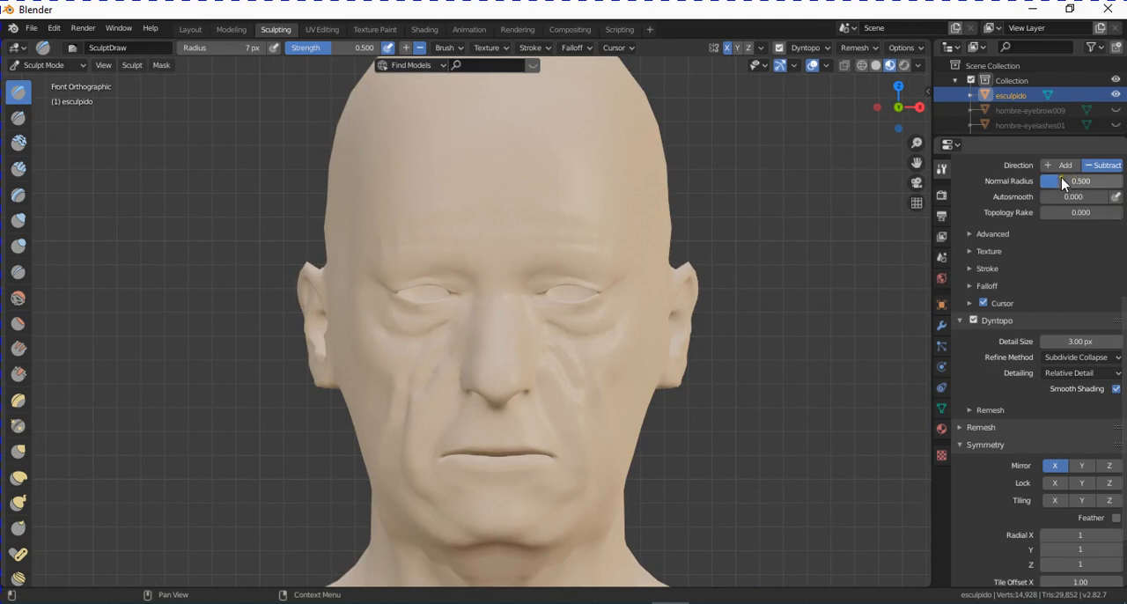
{"action": "left_click_drag", "start_coordinate": [1062, 183], "coordinate": [1070, 185]}
{"action": "scroll", "coordinate": [1074, 203], "scroll_direction": "up", "scroll_amount": 4}
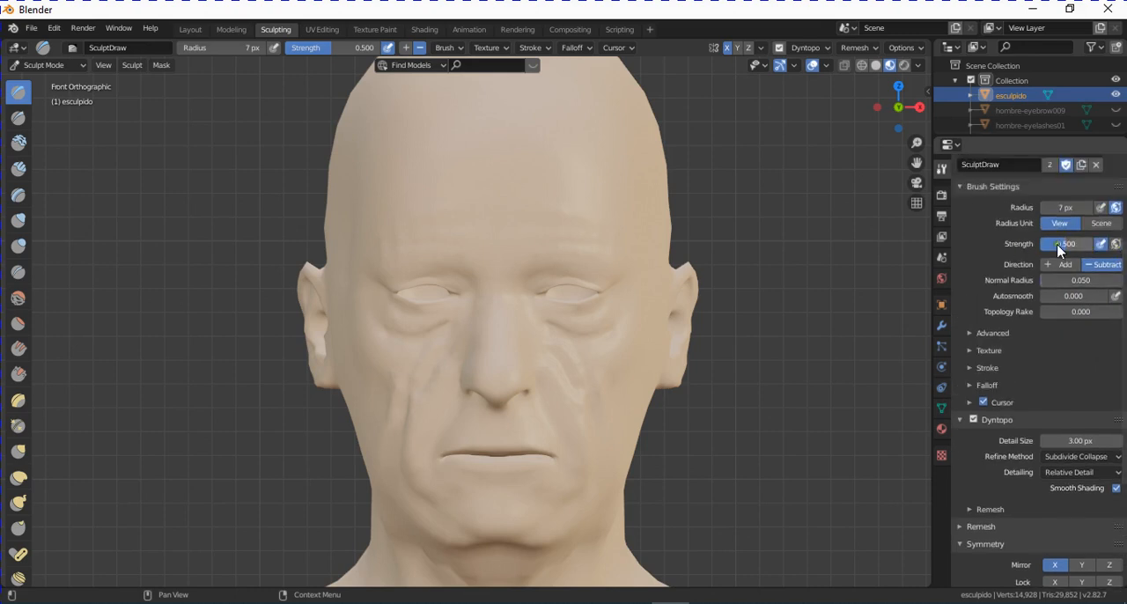
{"action": "left_click_drag", "start_coordinate": [1087, 251], "coordinate": [1092, 251]}
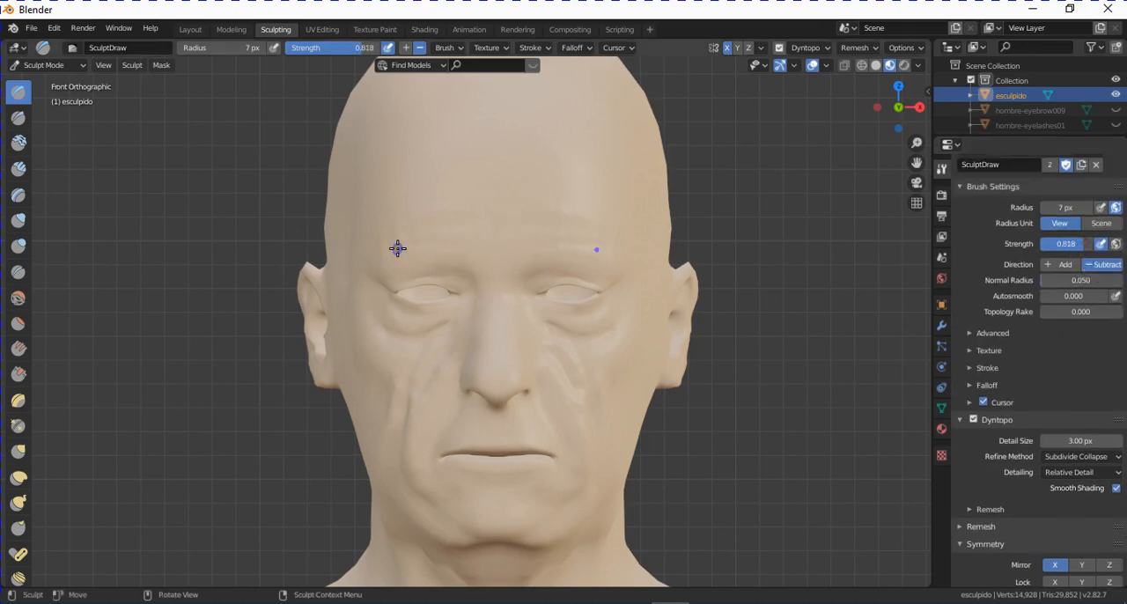
- Carve mirrored horizontal wrinkles across the forehead, frown lines between the brows and creases around the chin
{"action": "left_click_drag", "start_coordinate": [397, 249], "coordinate": [472, 240]}
{"action": "left_click_drag", "start_coordinate": [391, 214], "coordinate": [470, 220]}
{"action": "left_click_drag", "start_coordinate": [397, 176], "coordinate": [475, 189]}
{"action": "mouse_move", "coordinate": [485, 232]}
{"action": "left_mouse_down"}
{"action": "mouse_move", "coordinate": [476, 264]}
{"action": "mouse_move", "coordinate": [472, 239]}
{"action": "left_mouse_up"}
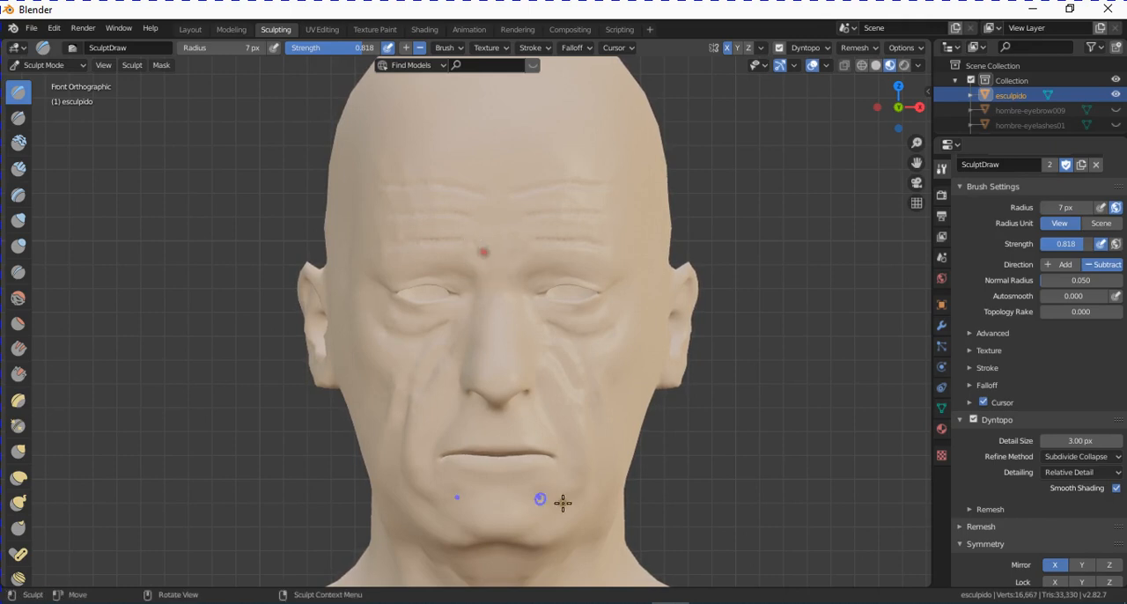
{"action": "left_click_drag", "start_coordinate": [472, 484], "coordinate": [594, 511]}
- Carve mirrored folds and sagging skin wrinkles from under the jaw down the neck to the upper chest
{"action": "scroll", "coordinate": [596, 496], "scroll_direction": "down", "scroll_amount": 4}
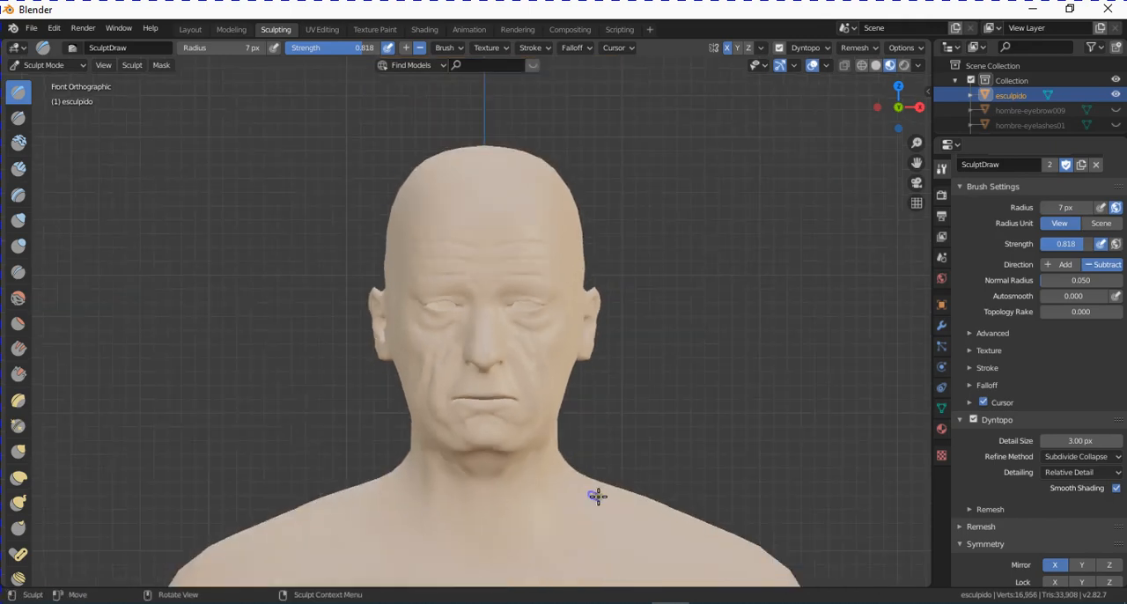
{"action": "scroll", "coordinate": [560, 500], "scroll_direction": "up", "scroll_amount": 3}
{"action": "scroll", "coordinate": [569, 395], "scroll_direction": "up", "scroll_amount": 3}
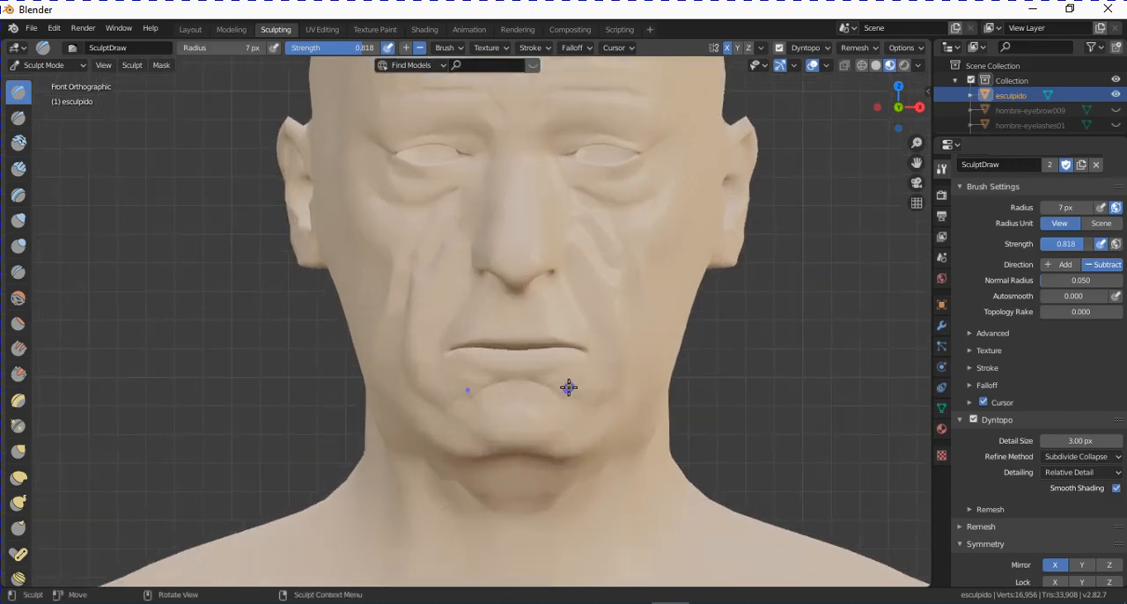
{"action": "left_click_drag", "start_coordinate": [412, 465], "coordinate": [449, 530]}
{"action": "scroll", "coordinate": [666, 510], "scroll_direction": "down", "scroll_amount": 1}
{"action": "middle_click_drag", "start_coordinate": [563, 438], "coordinate": [565, 321], "text": "shift"}
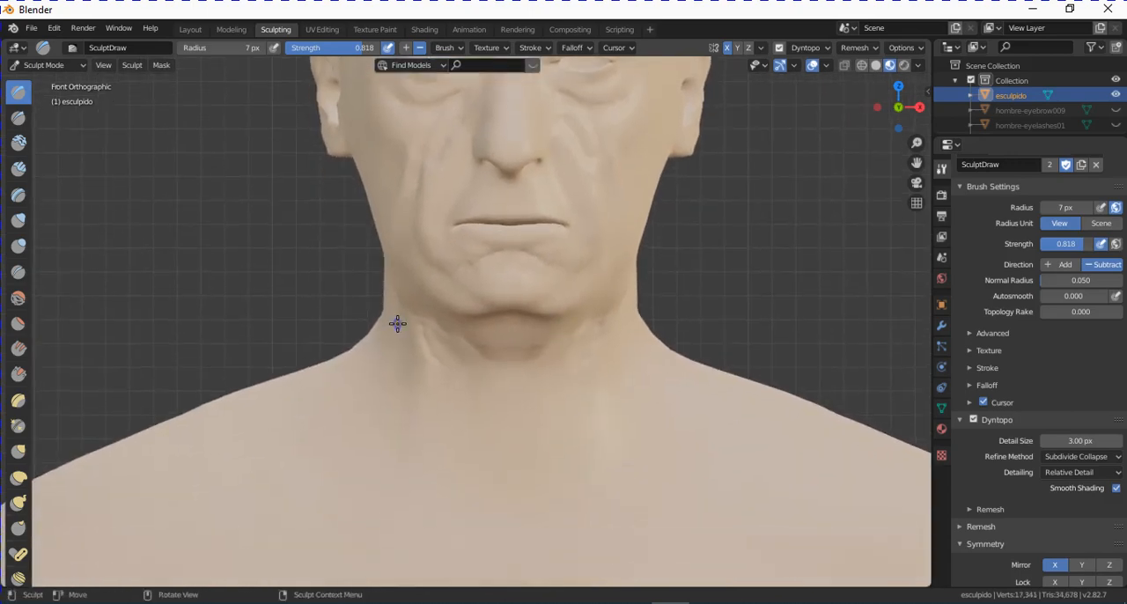
{"action": "mouse_move", "coordinate": [387, 323]}
{"action": "left_mouse_down"}
{"action": "mouse_move", "coordinate": [403, 399]}
{"action": "mouse_move", "coordinate": [500, 436]}
{"action": "left_mouse_up"}
{"action": "left_click_drag", "start_coordinate": [568, 352], "coordinate": [522, 391]}
{"action": "mouse_move", "coordinate": [440, 430]}
{"action": "left_mouse_down"}
{"action": "mouse_move", "coordinate": [591, 448]}
{"action": "mouse_move", "coordinate": [510, 503]}
{"action": "left_mouse_up"}
{"action": "left_click_drag", "start_coordinate": [411, 424], "coordinate": [475, 483]}
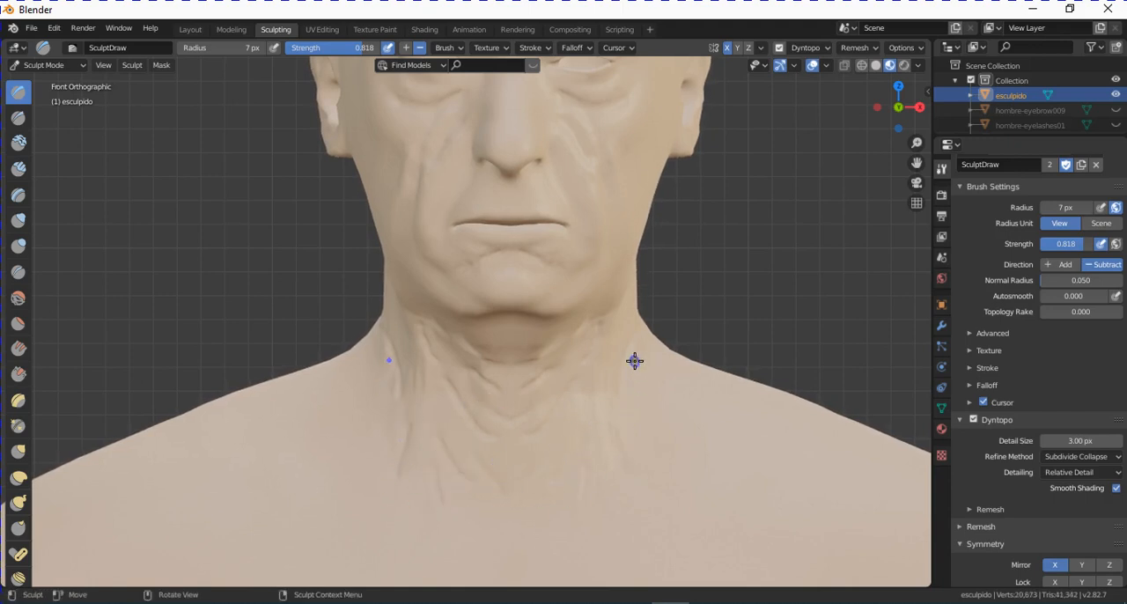
- Carve mirrored wrinkles down the sides of the neck, around the lips and mouth corners, and along the lower cheeks
{"action": "left_click_drag", "start_coordinate": [634, 361], "coordinate": [649, 454]}
{"action": "left_click_drag", "start_coordinate": [554, 158], "coordinate": [599, 236]}
{"action": "left_click_drag", "start_coordinate": [465, 165], "coordinate": [465, 200]}
{"action": "scroll", "coordinate": [503, 188], "scroll_direction": "up", "scroll_amount": 2}
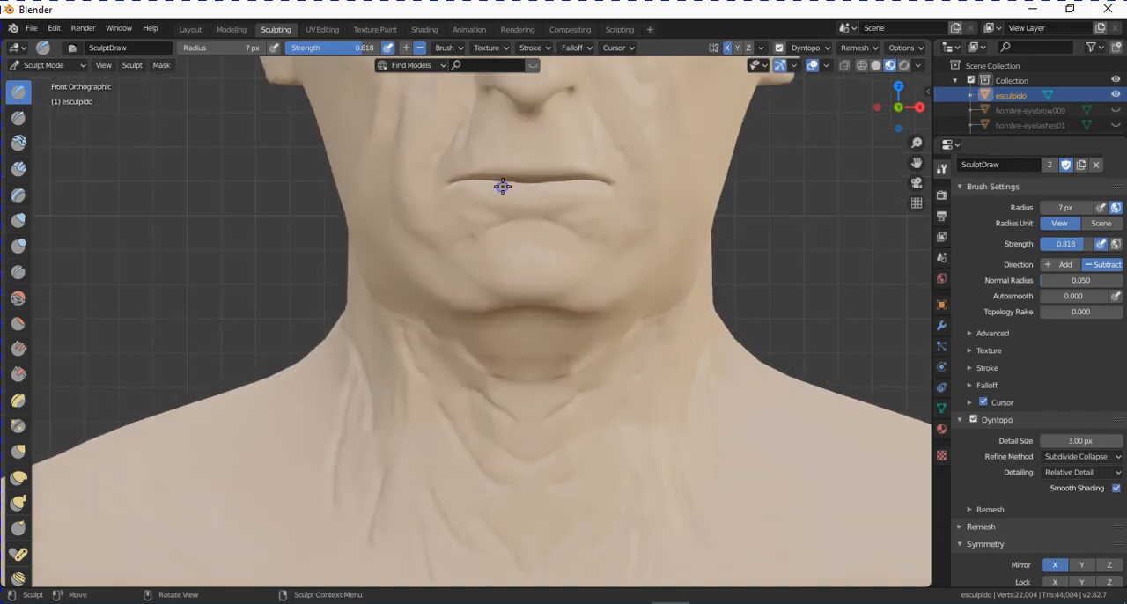
{"action": "scroll", "coordinate": [528, 196], "scroll_direction": "up", "scroll_amount": 2}
{"action": "mouse_move", "coordinate": [485, 204]}
{"action": "left_mouse_down"}
{"action": "mouse_move", "coordinate": [508, 224]}
{"action": "mouse_move", "coordinate": [499, 231]}
{"action": "left_mouse_up"}
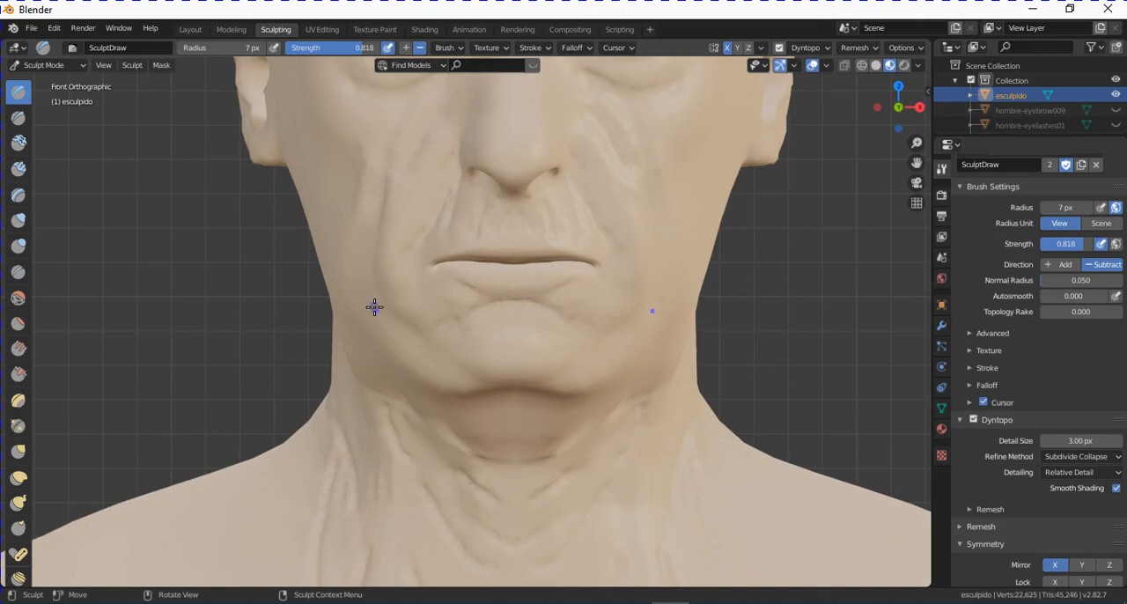
{"action": "mouse_move", "coordinate": [408, 298]}
{"action": "left_mouse_down"}
{"action": "mouse_move", "coordinate": [420, 291]}
{"action": "mouse_move", "coordinate": [398, 315]}
{"action": "mouse_move", "coordinate": [390, 308]}
{"action": "left_mouse_up"}
{"action": "mouse_move", "coordinate": [678, 298]}
{"action": "middle_mouse_down"}
{"action": "mouse_move", "coordinate": [634, 306]}
{"action": "mouse_move", "coordinate": [559, 374]}
{"action": "mouse_move", "coordinate": [579, 385]}
{"action": "middle_mouse_up"}
- Carve a mirrored crease below the cheekbone in the right side view and switch the viewport to solid shading
{"action": "key", "text": "KP_3"}
{"action": "scroll", "coordinate": [635, 307], "scroll_direction": "down", "scroll_amount": 3}
{"action": "key", "text": "KP_3"}
{"action": "scroll", "coordinate": [578, 385], "scroll_direction": "down", "scroll_amount": 1}
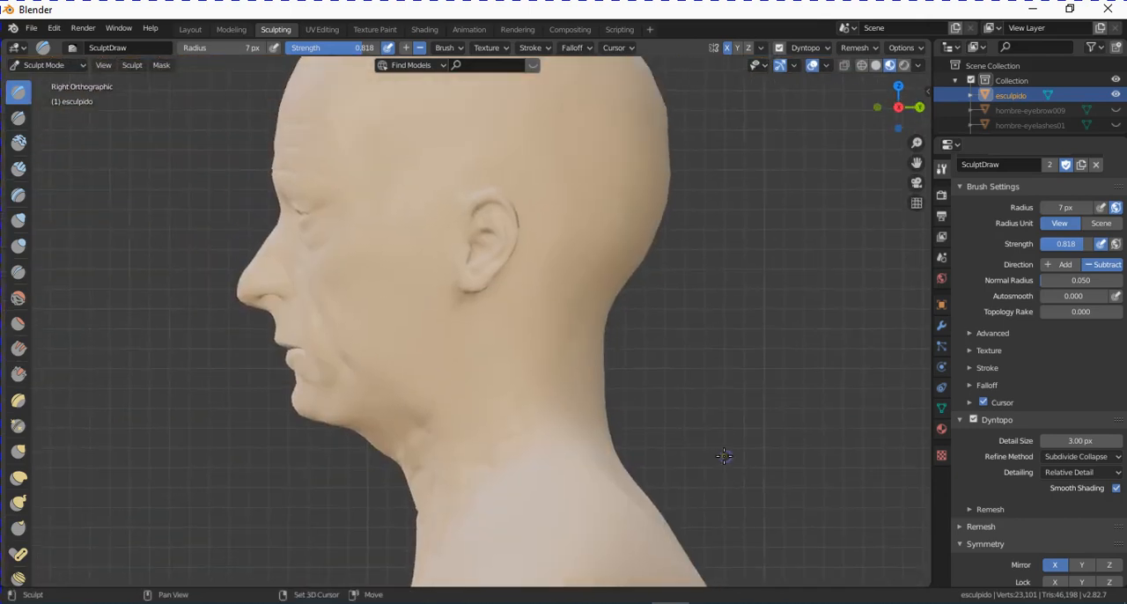
{"action": "scroll", "coordinate": [724, 455], "scroll_direction": "up", "scroll_amount": 2}
{"action": "left_click_drag", "start_coordinate": [278, 269], "coordinate": [337, 223]}
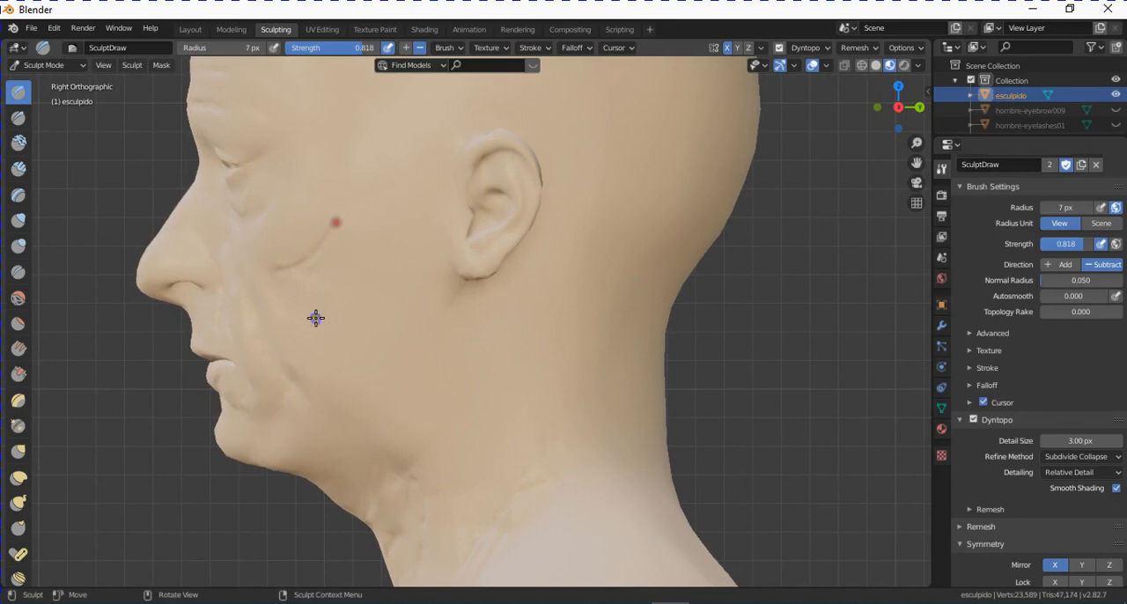
{"action": "left_click", "coordinate": [887, 65]}
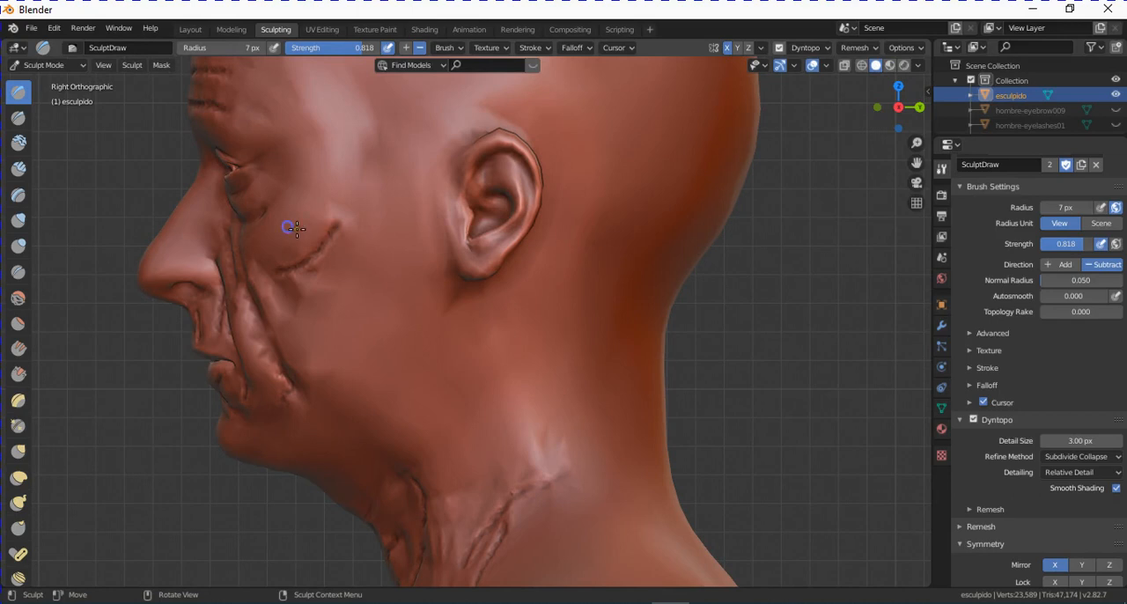
- Carve mirrored wrinkles on the side of the head at the temple, cheek, jawline and upper neck
{"action": "left_click_drag", "start_coordinate": [361, 176], "coordinate": [359, 215]}
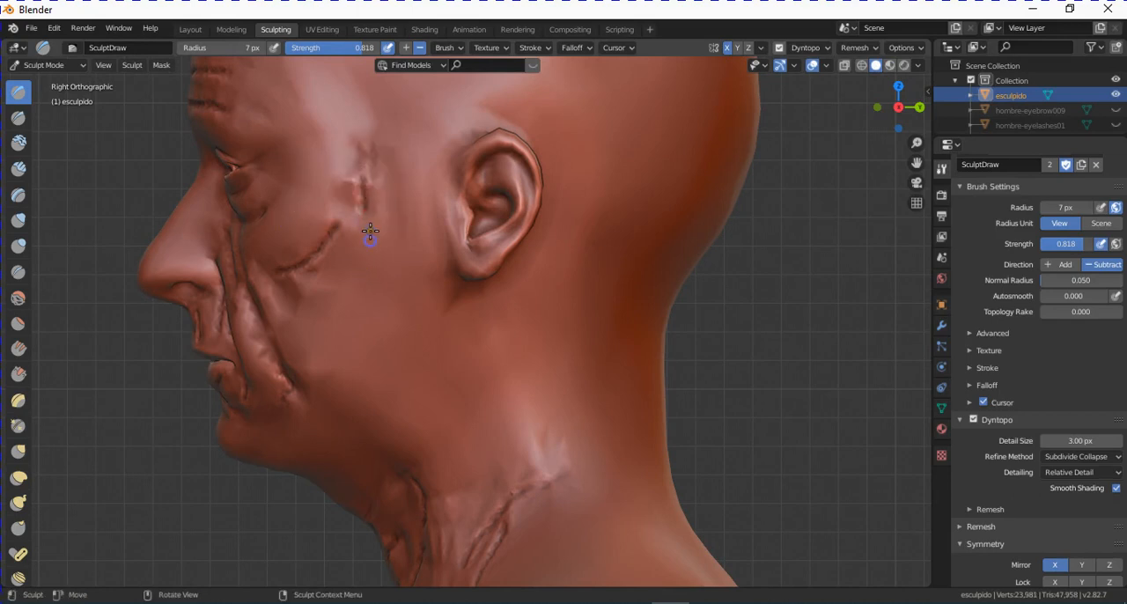
{"action": "left_click_drag", "start_coordinate": [371, 260], "coordinate": [360, 359]}
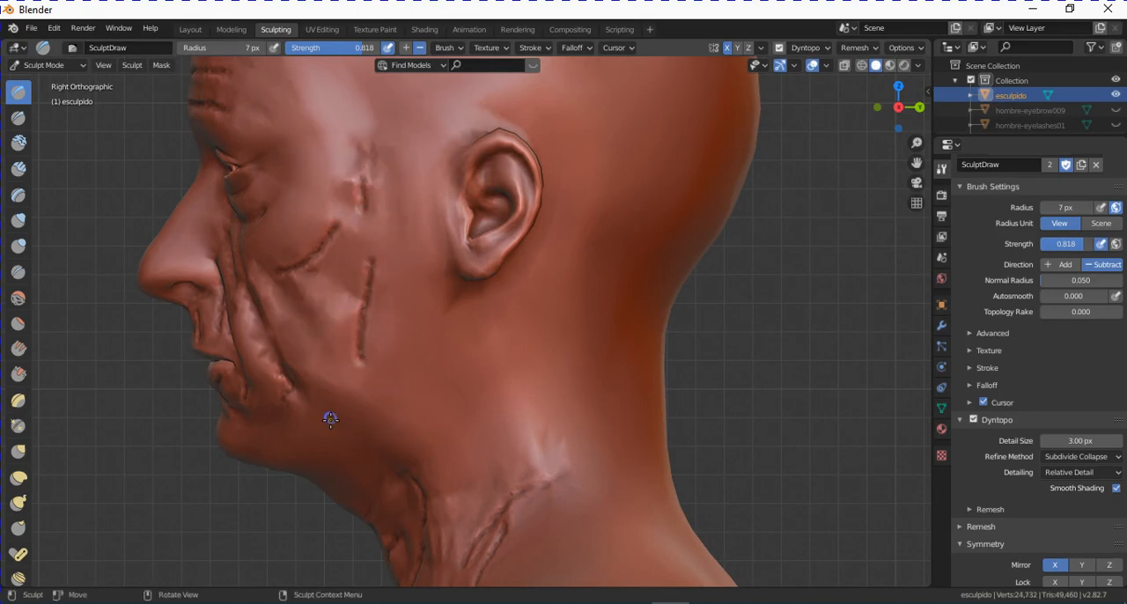
{"action": "left_click_drag", "start_coordinate": [330, 419], "coordinate": [418, 491]}
{"action": "left_click_drag", "start_coordinate": [435, 321], "coordinate": [401, 400]}
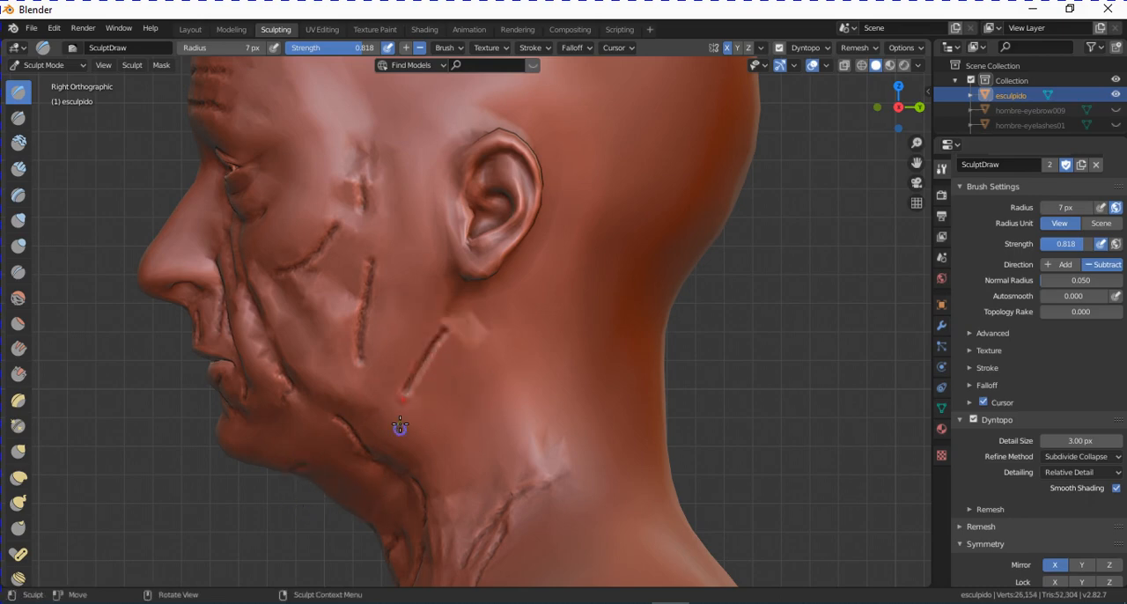
{"action": "left_click_drag", "start_coordinate": [453, 435], "coordinate": [497, 526]}
{"action": "mouse_move", "coordinate": [497, 526]}
{"action": "middle_mouse_down"}
{"action": "mouse_move", "coordinate": [535, 460]}
{"action": "mouse_move", "coordinate": [759, 440]}
{"action": "middle_mouse_up"}
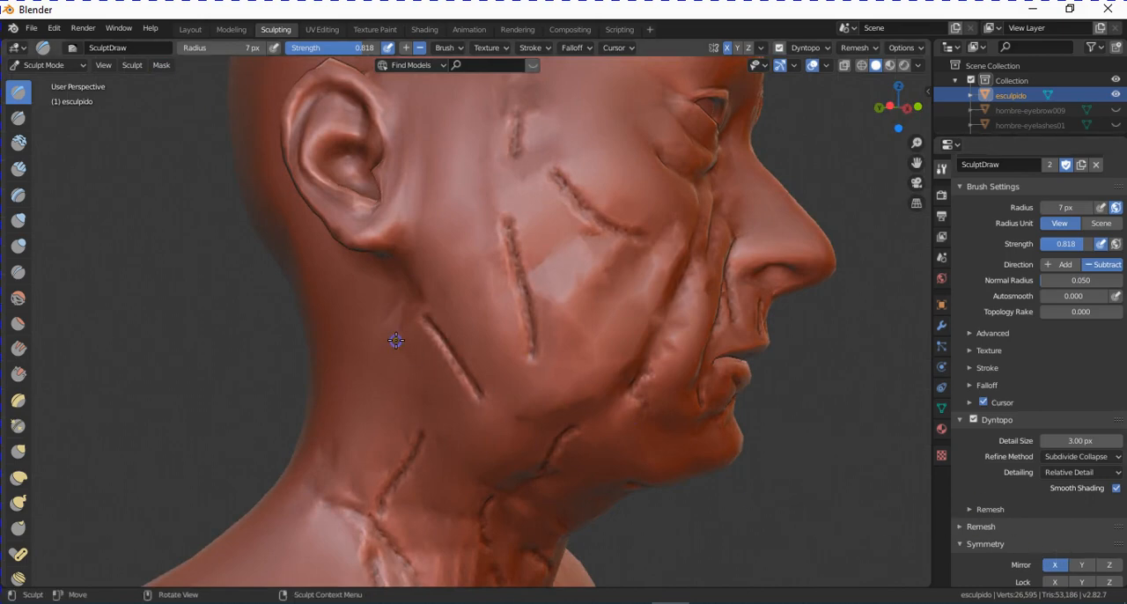
- Carve short mirrored creases behind the jaw just below the ear
{"action": "left_click_drag", "start_coordinate": [405, 340], "coordinate": [415, 386]}
{"action": "left_click_drag", "start_coordinate": [394, 292], "coordinate": [430, 338]}
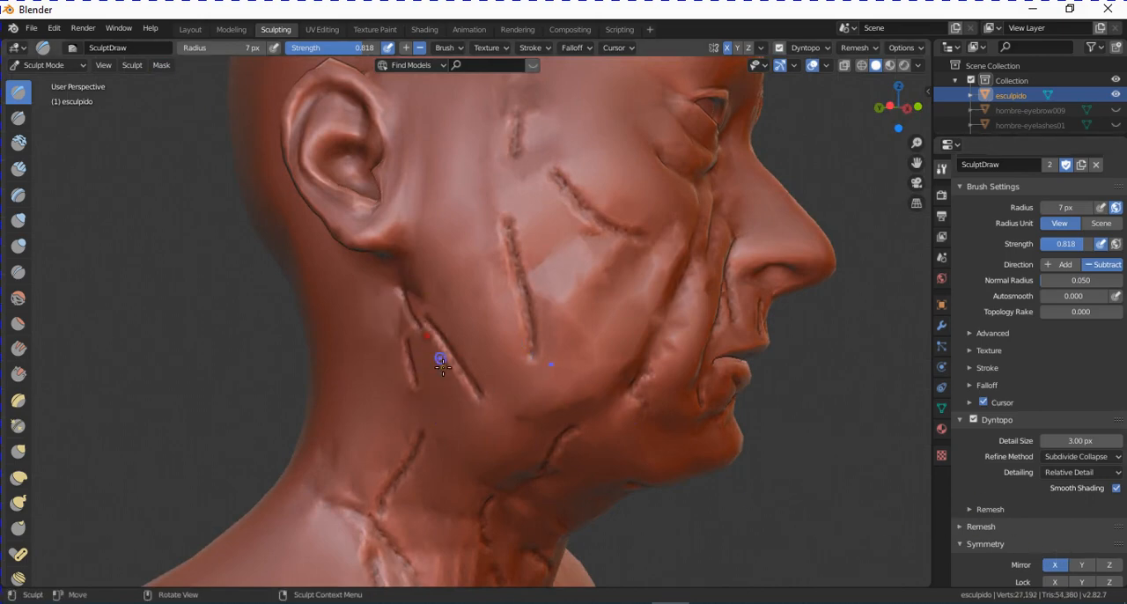
{"action": "middle_click_drag", "start_coordinate": [667, 378], "coordinate": [395, 355]}
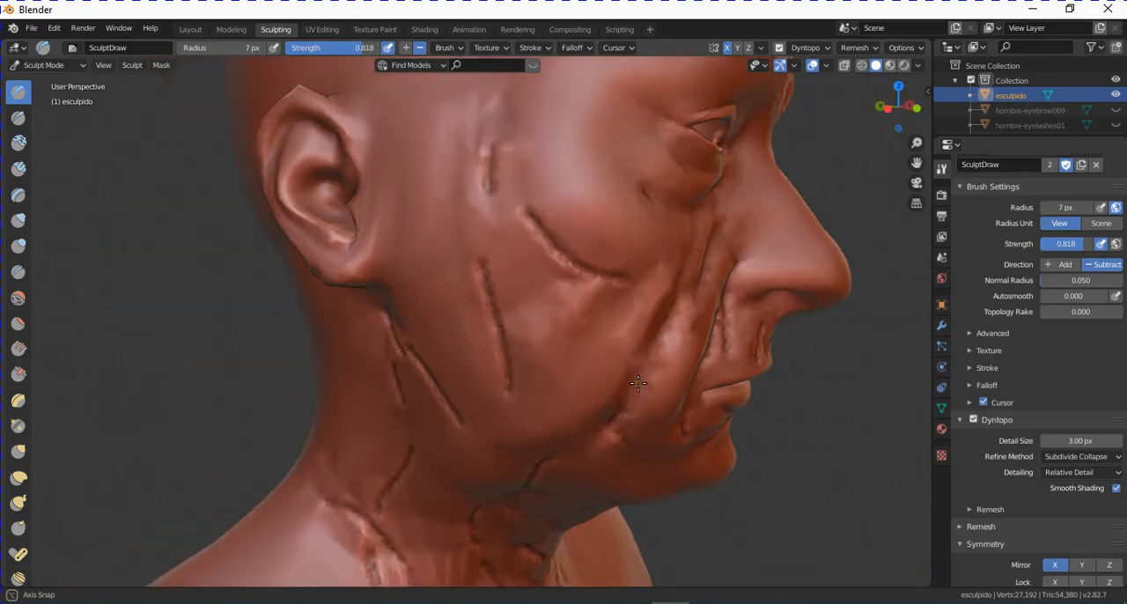
{"action": "middle_click_drag", "start_coordinate": [423, 219], "coordinate": [427, 211]}
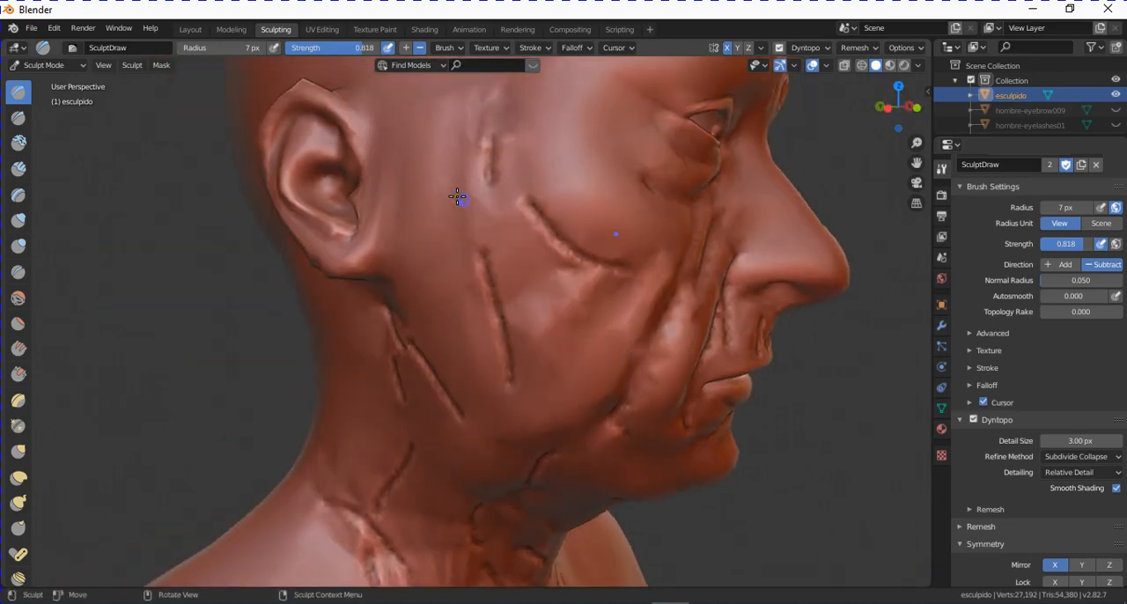
{"action": "scroll", "coordinate": [484, 209], "scroll_direction": "down", "scroll_amount": 3}
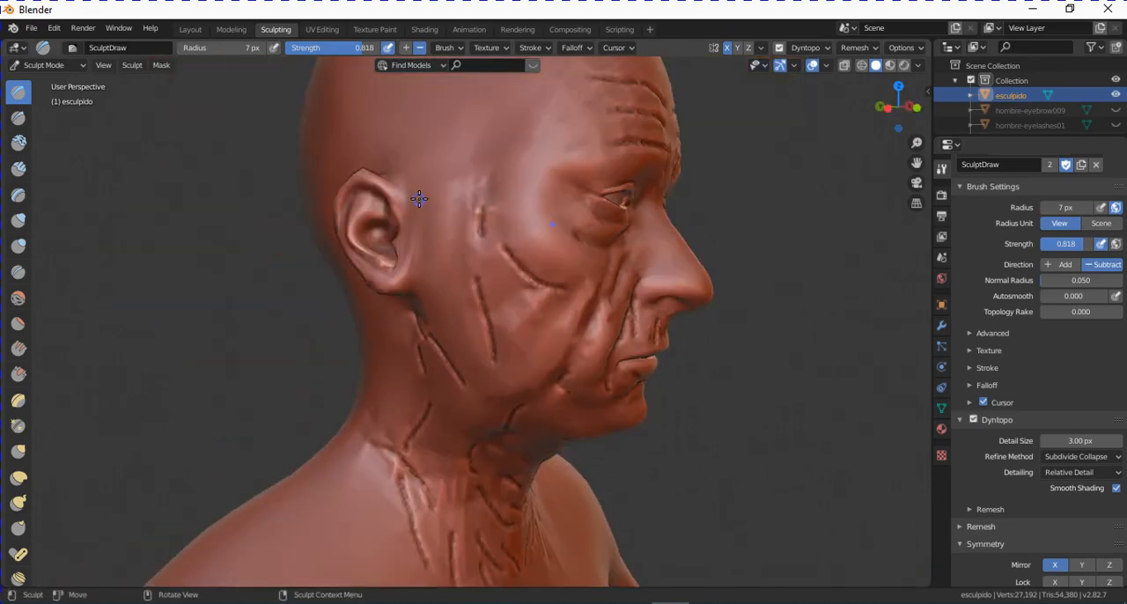
- Turn off X mirroring and carve uneven wrinkles between the forehead lines and at the temples
{"action": "left_click", "coordinate": [1057, 568]}
{"action": "middle_click_drag", "start_coordinate": [785, 465], "coordinate": [674, 367], "text": "alt"}
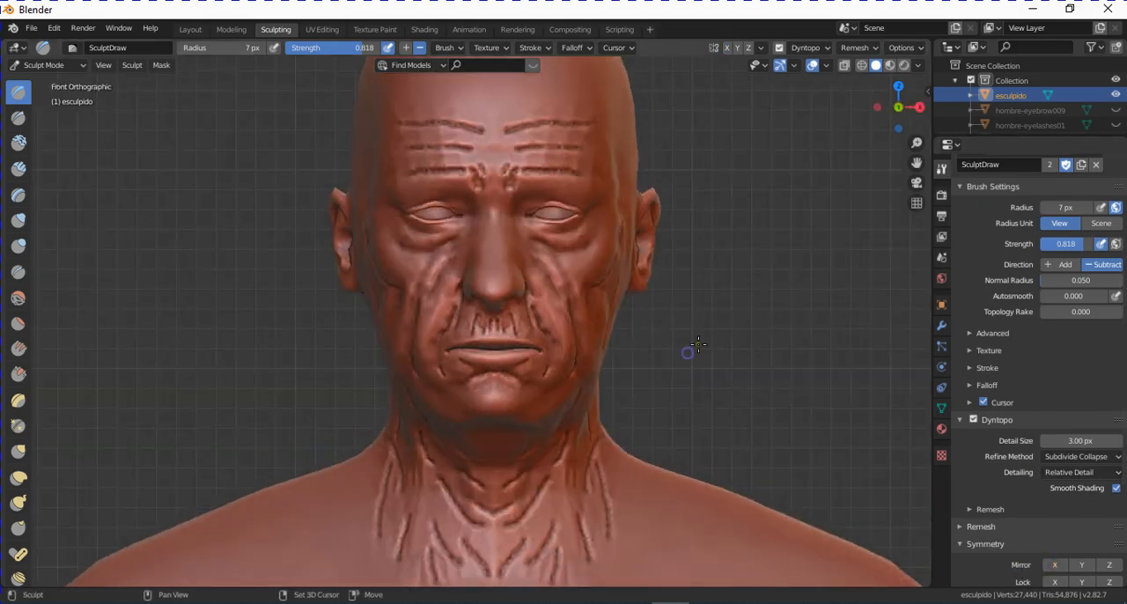
{"action": "middle_click_drag", "start_coordinate": [721, 257], "coordinate": [725, 340], "text": "shift"}
{"action": "scroll", "coordinate": [717, 338], "scroll_direction": "up", "scroll_amount": 2}
{"action": "left_click_drag", "start_coordinate": [487, 209], "coordinate": [536, 214]}
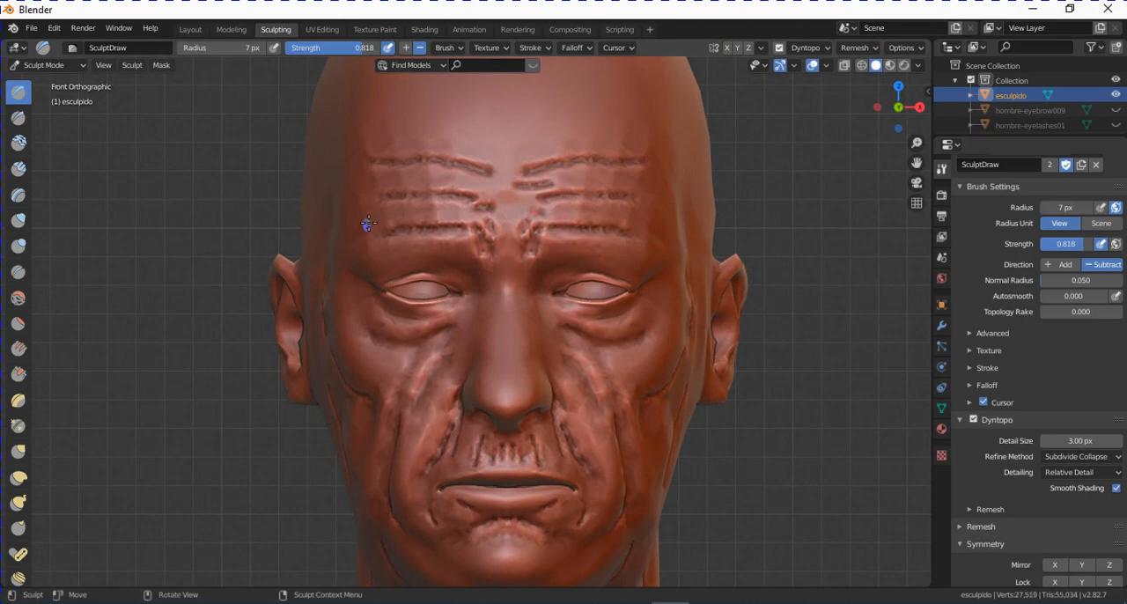
{"action": "left_click_drag", "start_coordinate": [372, 220], "coordinate": [374, 225]}
{"action": "left_click_drag", "start_coordinate": [667, 243], "coordinate": [681, 284]}
- Carve unmirrored wrinkles down both lower cheeks and beside the outer corners of the eyes
{"action": "left_click_drag", "start_coordinate": [662, 472], "coordinate": [653, 491]}
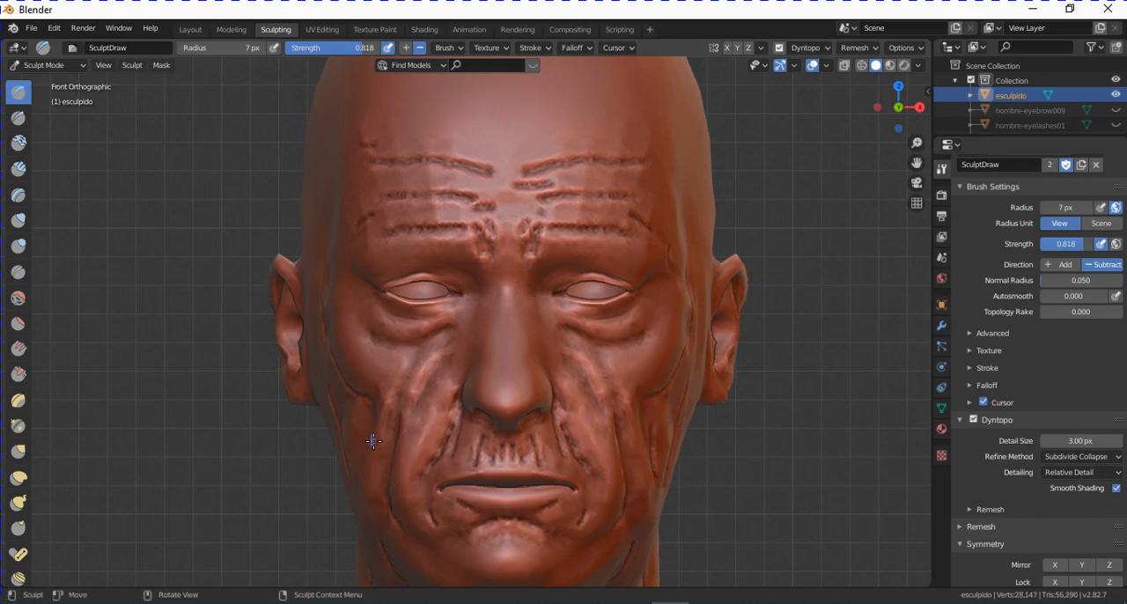
{"action": "left_click_drag", "start_coordinate": [373, 441], "coordinate": [387, 482]}
{"action": "mouse_move", "coordinate": [362, 301]}
{"action": "left_mouse_down"}
{"action": "mouse_move", "coordinate": [409, 305]}
{"action": "mouse_move", "coordinate": [377, 299]}
{"action": "left_mouse_up"}
{"action": "mouse_move", "coordinate": [663, 288]}
{"action": "left_mouse_down"}
{"action": "mouse_move", "coordinate": [676, 315]}
{"action": "mouse_move", "coordinate": [653, 288]}
{"action": "left_mouse_up"}
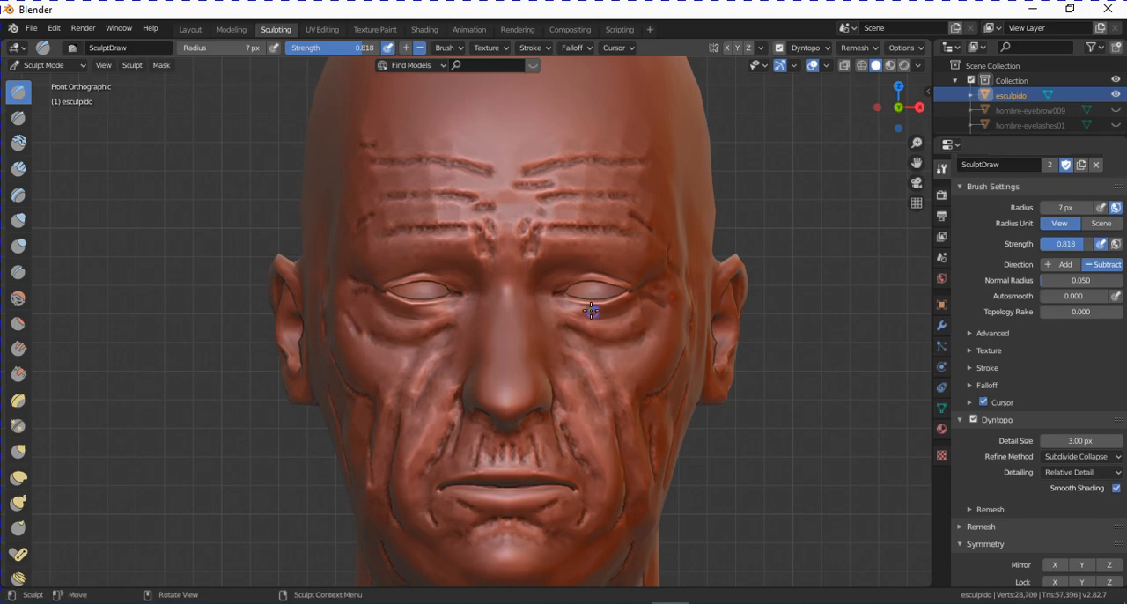
{"action": "scroll", "coordinate": [691, 390], "scroll_direction": "down", "scroll_amount": 4}
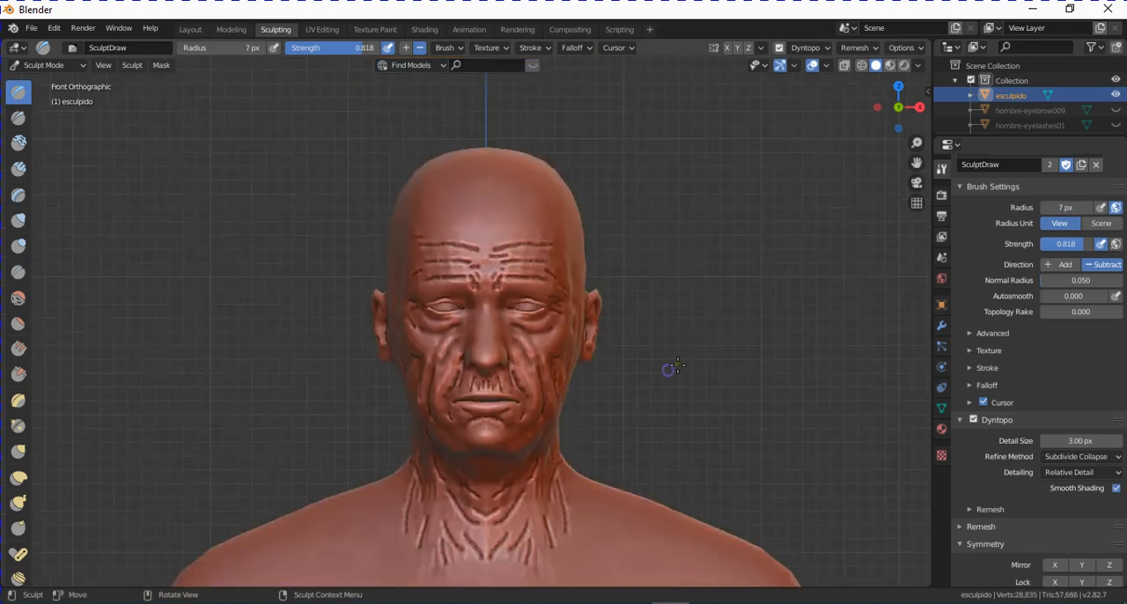
- Carve unmirrored folds from the base of the neck toward the collarbones and upper chest
{"action": "mouse_move", "coordinate": [667, 370]}
{"action": "middle_mouse_down"}
{"action": "mouse_move", "coordinate": [651, 387]}
{"action": "mouse_move", "coordinate": [684, 417]}
{"action": "mouse_move", "coordinate": [561, 453]}
{"action": "middle_mouse_up"}
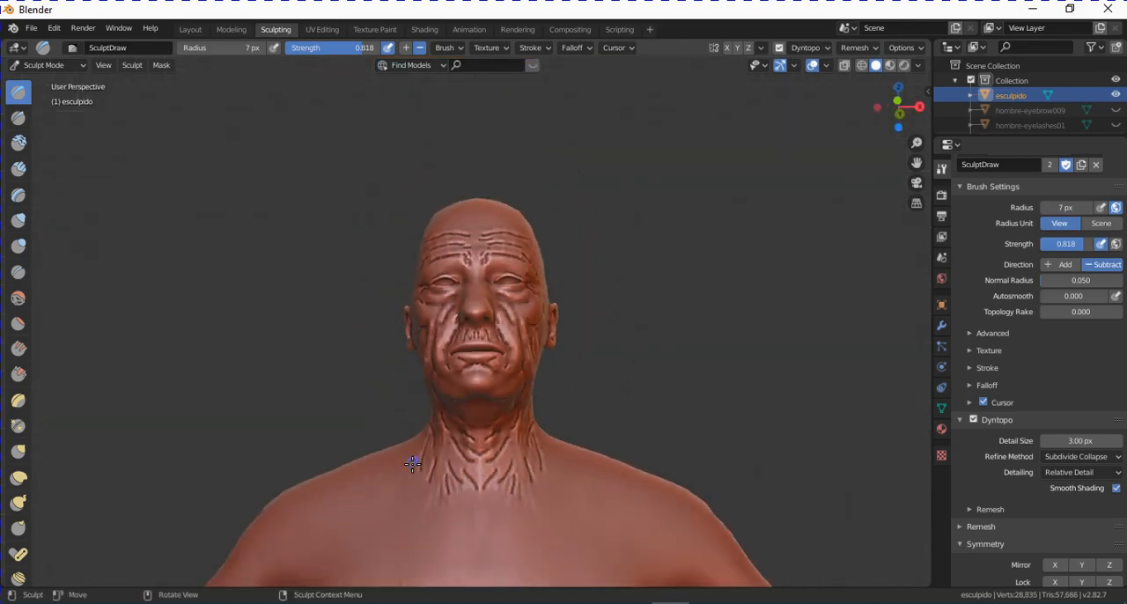
{"action": "mouse_move", "coordinate": [412, 464]}
{"action": "left_mouse_down"}
{"action": "mouse_move", "coordinate": [432, 478]}
{"action": "mouse_move", "coordinate": [430, 512]}
{"action": "left_mouse_up"}
{"action": "left_click_drag", "start_coordinate": [556, 476], "coordinate": [515, 519]}
{"action": "left_click_drag", "start_coordinate": [467, 488], "coordinate": [481, 512]}
{"action": "left_click_drag", "start_coordinate": [507, 460], "coordinate": [490, 473]}
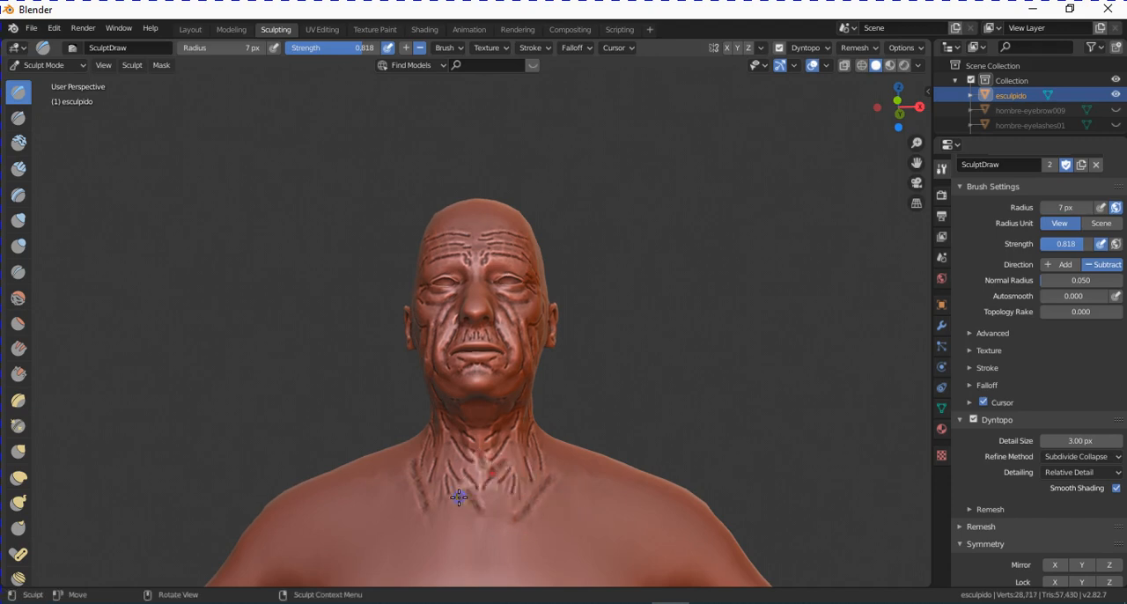
- Add short unmirrored creases between the existing folds on the front of the neck
{"action": "scroll", "coordinate": [536, 503], "scroll_direction": "up", "scroll_amount": 6}
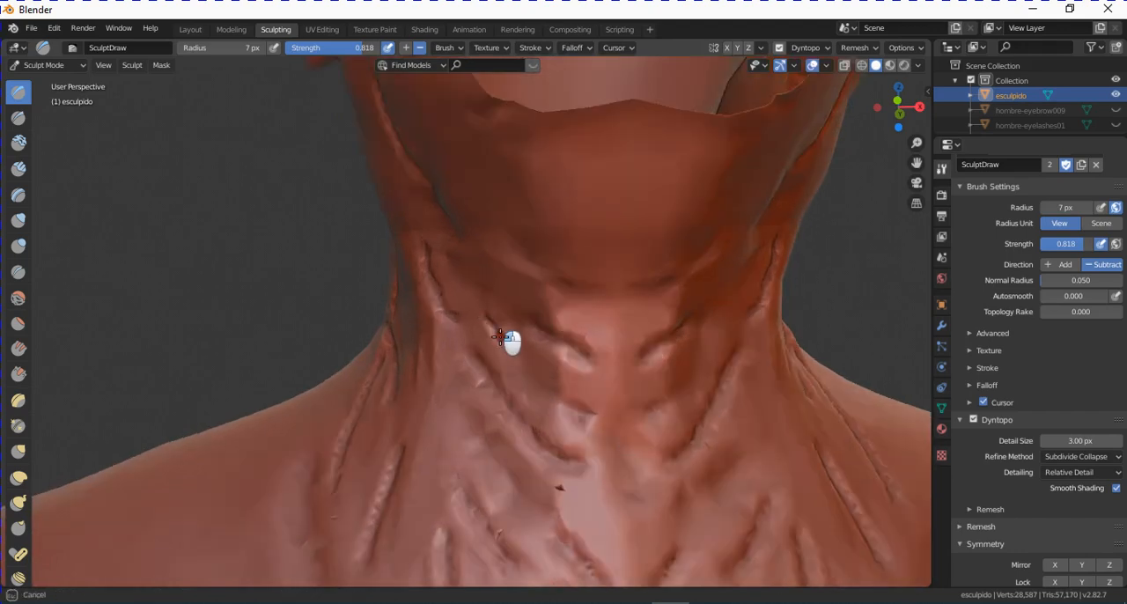
{"action": "middle_click_drag", "start_coordinate": [558, 423], "coordinate": [597, 425]}
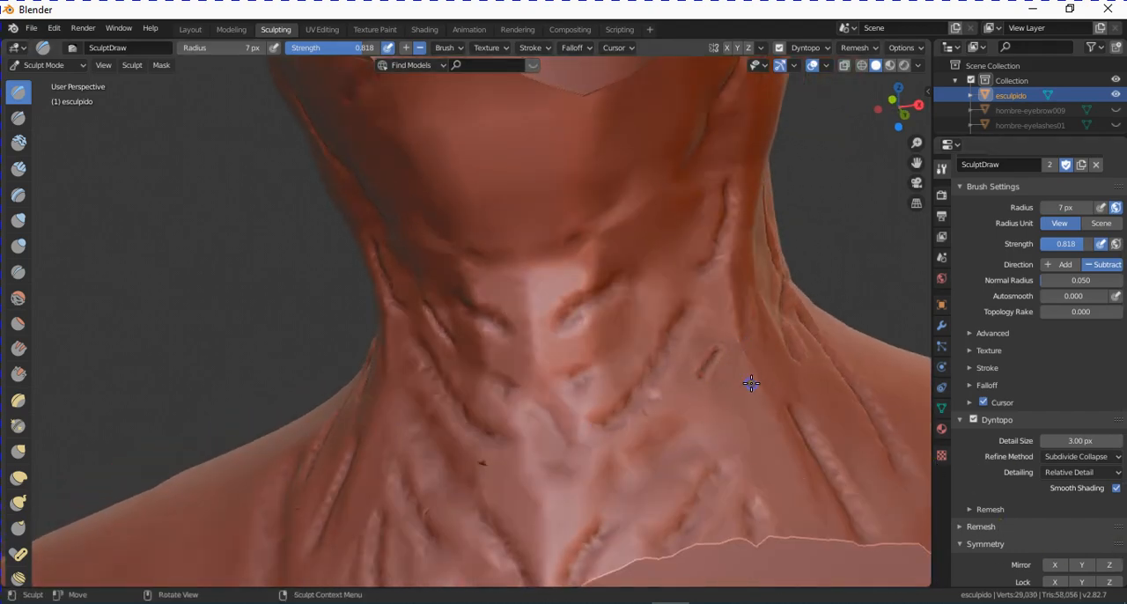
{"action": "scroll", "coordinate": [784, 447], "scroll_direction": "up", "scroll_amount": 2}
{"action": "scroll", "coordinate": [783, 443], "scroll_direction": "down", "scroll_amount": 2}
{"action": "middle_click_drag", "start_coordinate": [745, 428], "coordinate": [730, 415]}
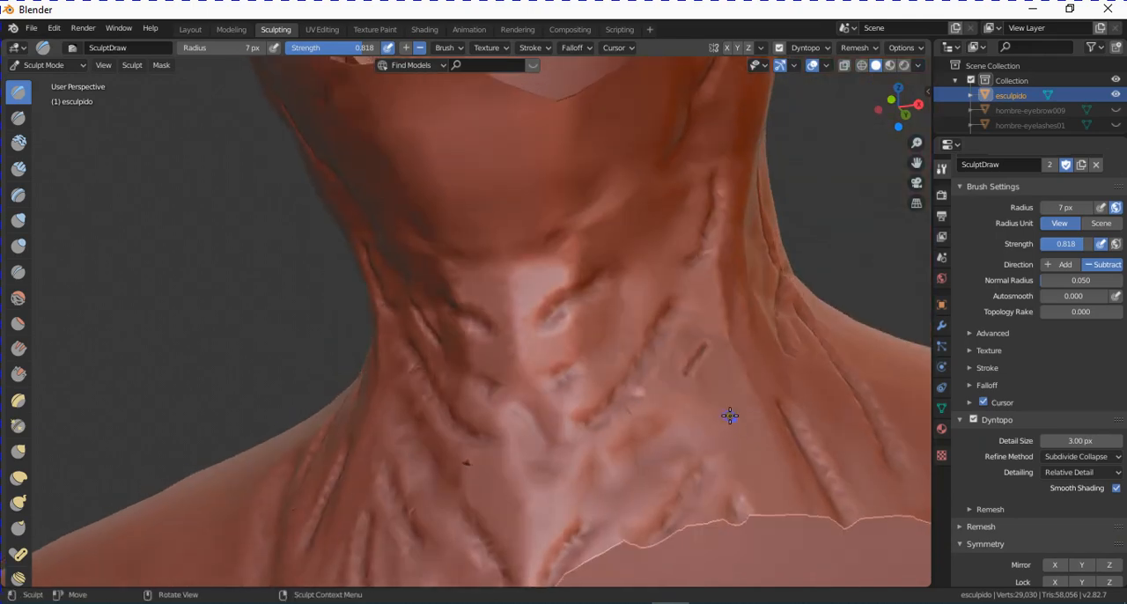
{"action": "scroll", "coordinate": [735, 401], "scroll_direction": "up", "scroll_amount": 2}
{"action": "scroll", "coordinate": [744, 421], "scroll_direction": "down", "scroll_amount": 2}
{"action": "left_click_drag", "start_coordinate": [707, 376], "coordinate": [681, 413]}
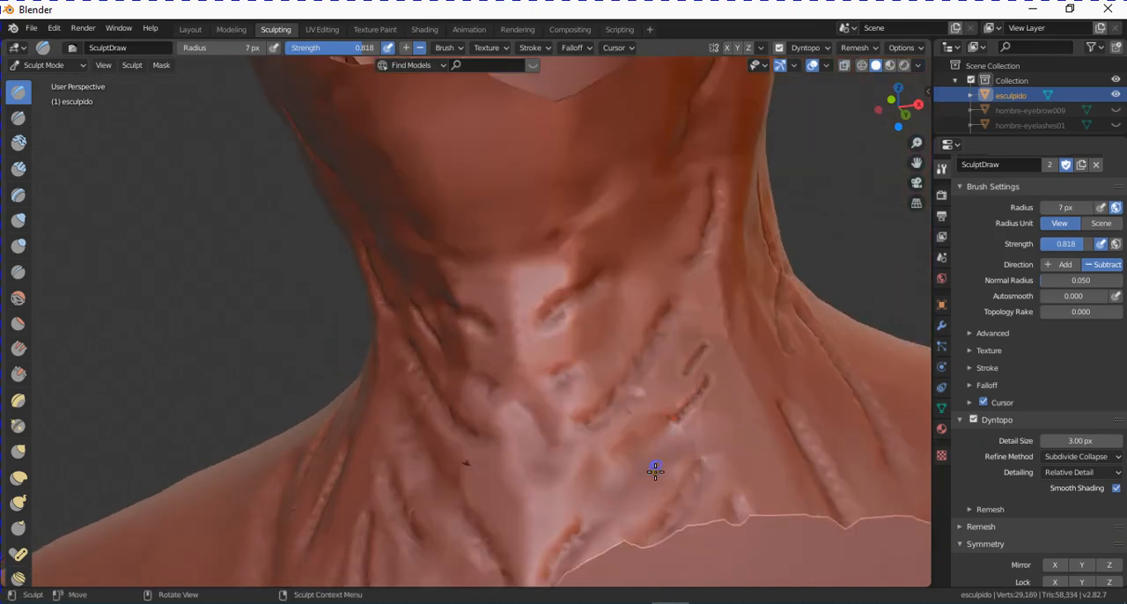
- Carve an extra crease at the collarbone and two diverging folds under the chin without mirroring
{"action": "scroll", "coordinate": [660, 462], "scroll_direction": "down", "scroll_amount": 3}
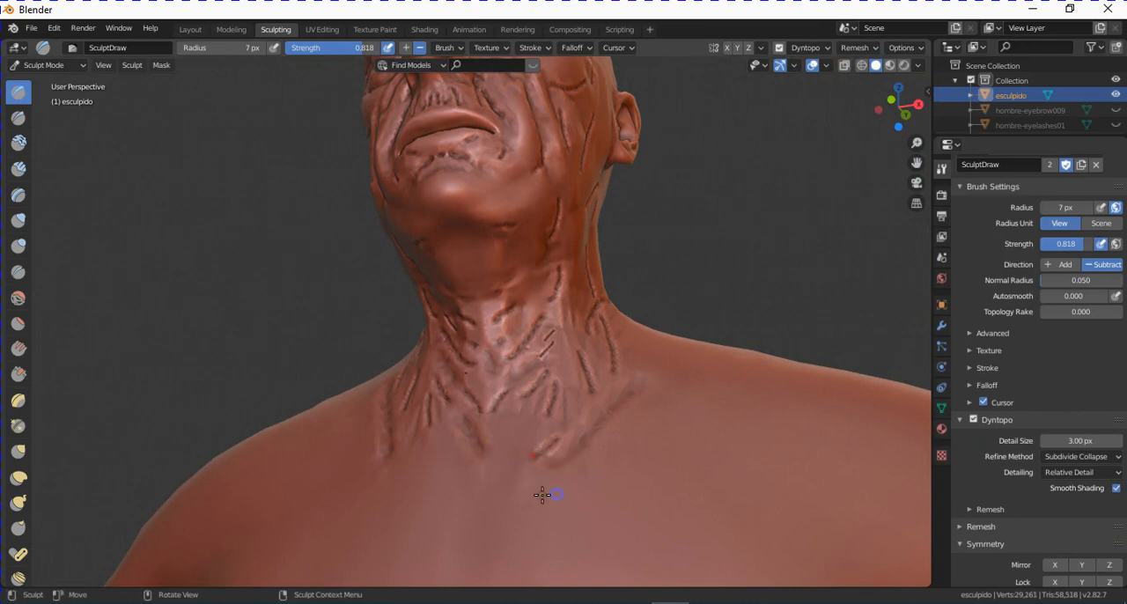
{"action": "scroll", "coordinate": [577, 433], "scroll_direction": "up", "scroll_amount": 5}
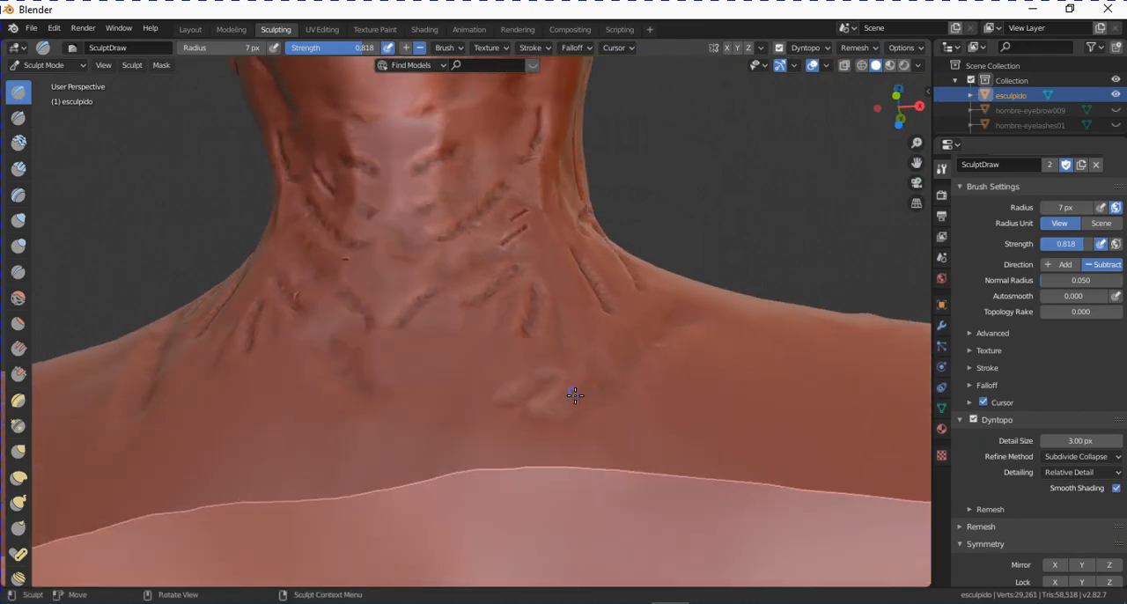
{"action": "middle_click_drag", "start_coordinate": [574, 395], "coordinate": [731, 374]}
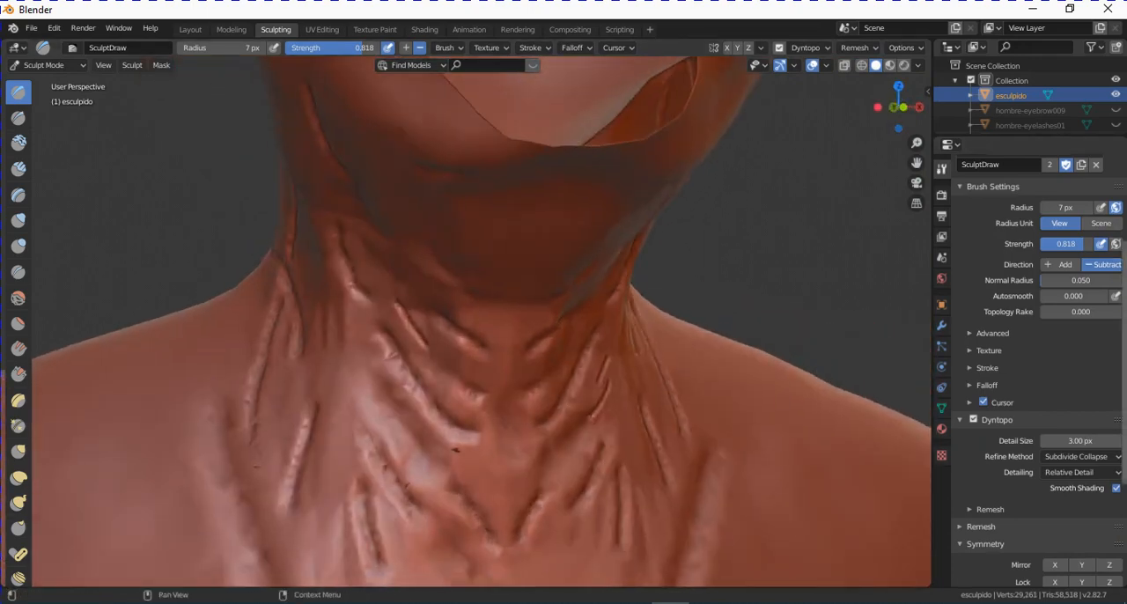
{"action": "middle_click_drag", "start_coordinate": [667, 348], "coordinate": [651, 329]}
{"action": "scroll", "coordinate": [521, 192], "scroll_direction": "down", "scroll_amount": 1}
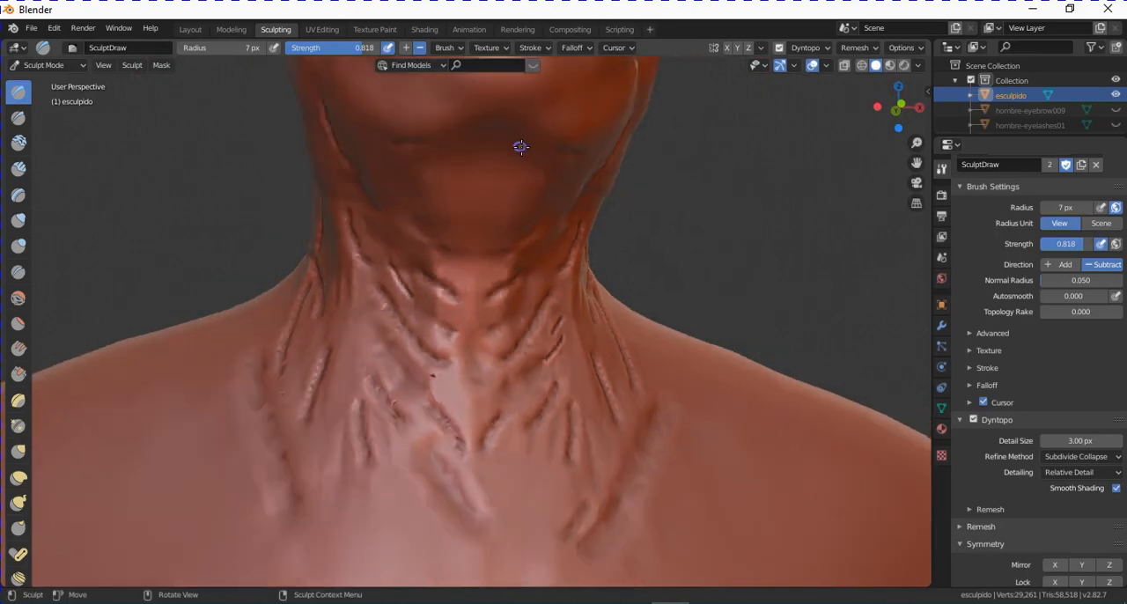
{"action": "mouse_move", "coordinate": [492, 151]}
{"action": "left_mouse_down"}
{"action": "mouse_move", "coordinate": [523, 172]}
{"action": "mouse_move", "coordinate": [528, 192]}
{"action": "left_mouse_up"}
{"action": "left_click_drag", "start_coordinate": [458, 158], "coordinate": [426, 204]}
{"action": "scroll", "coordinate": [526, 250], "scroll_direction": "down", "scroll_amount": 4}
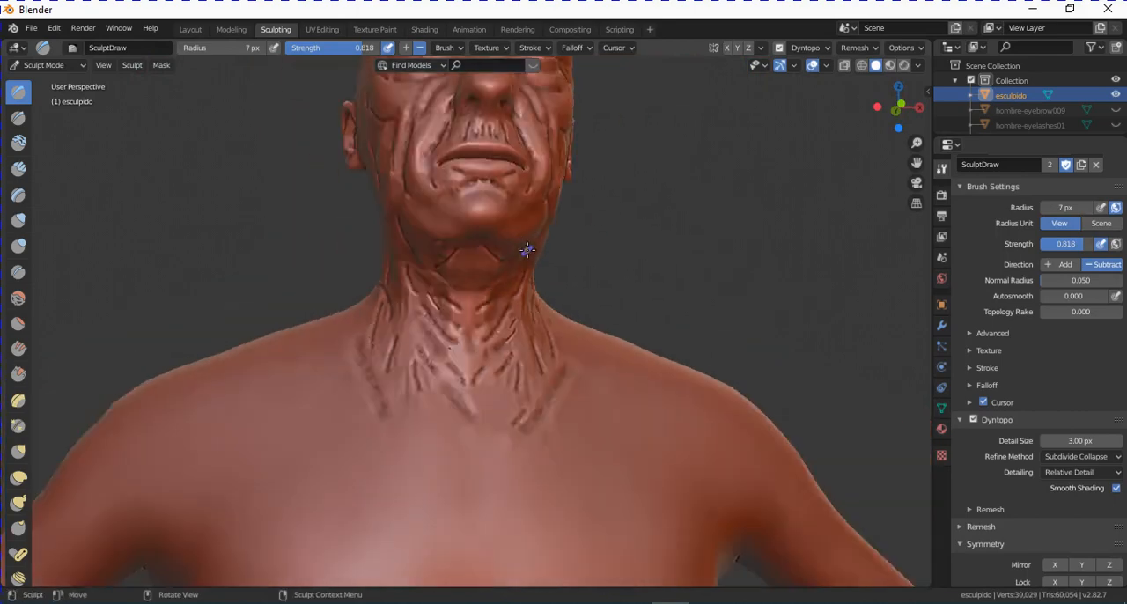
{"action": "middle_click_drag", "start_coordinate": [526, 250], "coordinate": [584, 266]}
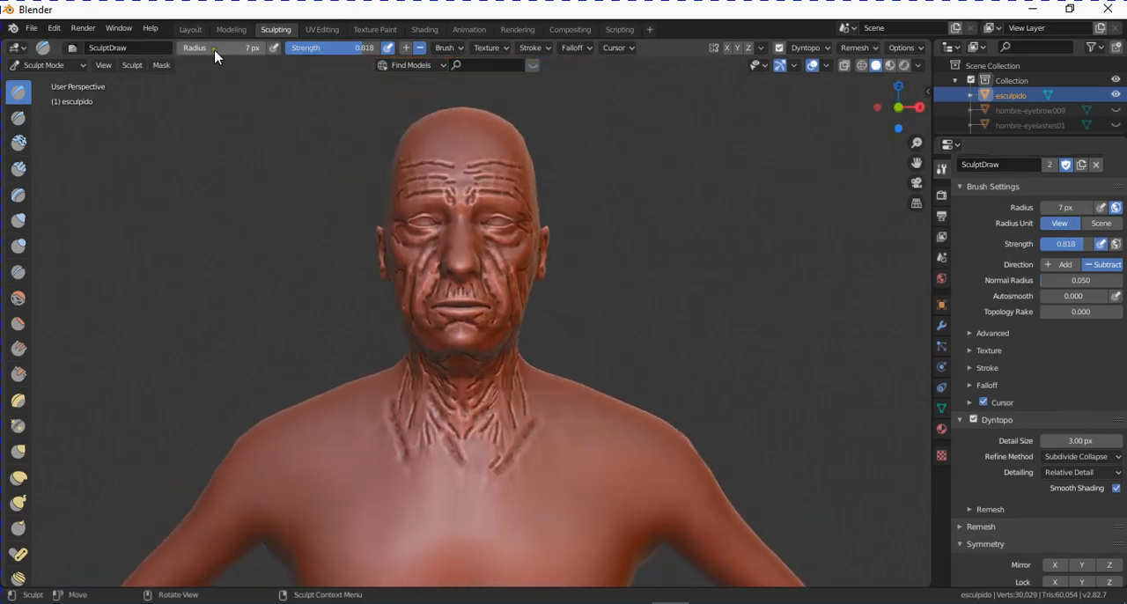
- Return to the Layout workspace, inspect the textured sculpt and remove its old_caucasian_male material slot
{"action": "left_click", "coordinate": [190, 29]}
{"action": "middle_click_drag", "start_coordinate": [607, 308], "coordinate": [684, 272]}
{"action": "scroll", "coordinate": [596, 369], "scroll_direction": "up", "scroll_amount": 4}
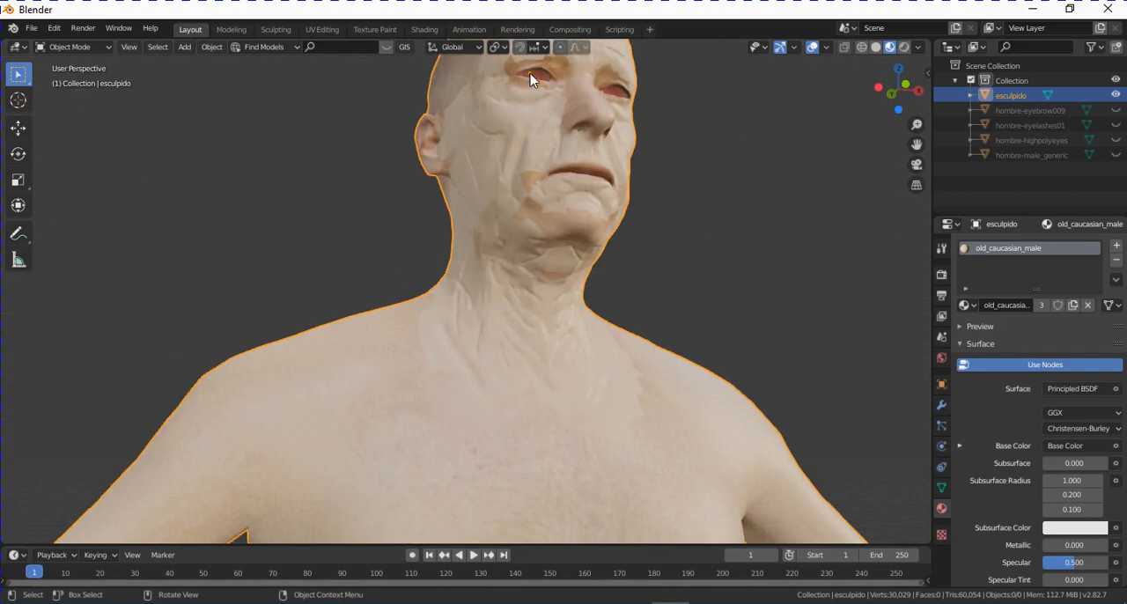
{"action": "mouse_move", "coordinate": [530, 80]}
{"action": "middle_mouse_down"}
{"action": "mouse_move", "coordinate": [606, 182]}
{"action": "mouse_move", "coordinate": [573, 244]}
{"action": "mouse_move", "coordinate": [548, 256]}
{"action": "mouse_move", "coordinate": [611, 353]}
{"action": "mouse_move", "coordinate": [631, 322]}
{"action": "mouse_move", "coordinate": [466, 266]}
{"action": "mouse_move", "coordinate": [509, 240]}
{"action": "mouse_move", "coordinate": [508, 213]}
{"action": "middle_mouse_up"}
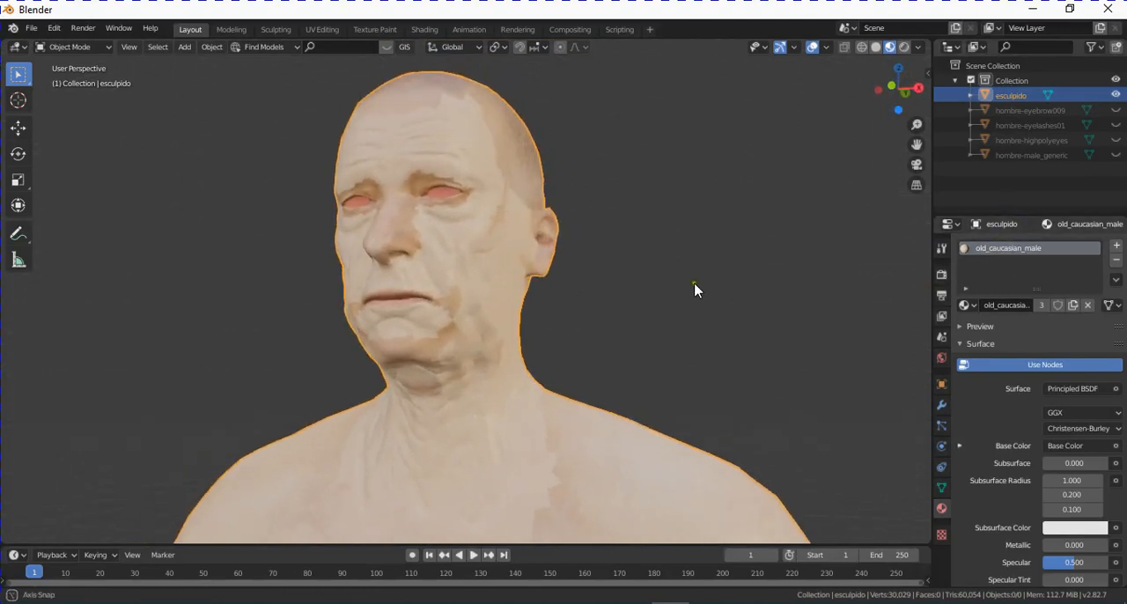
{"action": "middle_click_drag", "start_coordinate": [695, 290], "coordinate": [640, 305]}
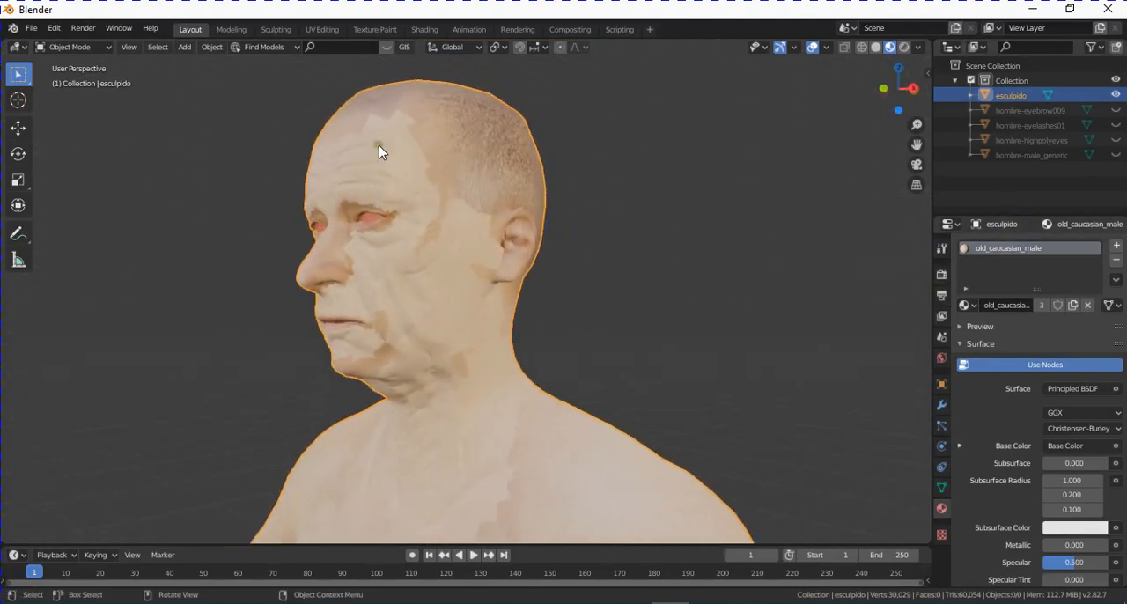
{"action": "middle_click_drag", "start_coordinate": [448, 326], "coordinate": [478, 272]}
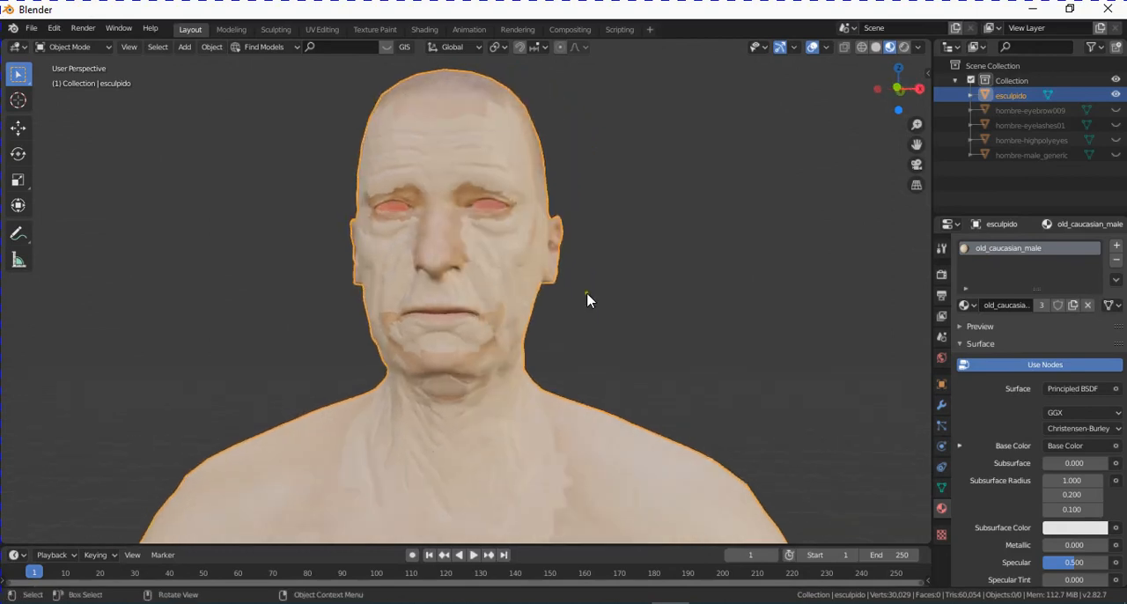
{"action": "middle_click_drag", "start_coordinate": [686, 345], "coordinate": [544, 313]}
{"action": "left_click", "coordinate": [1116, 260]}
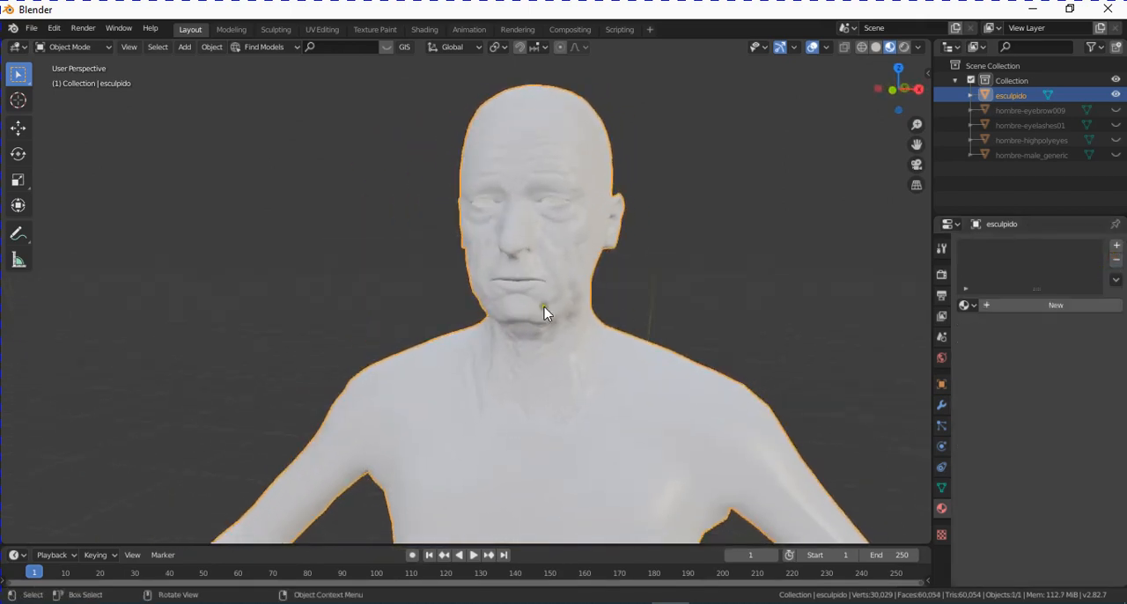
- Unhide the hombre-male_generic body and compare it with the esculpido sculpt by toggling the visibility of each
{"action": "left_click", "coordinate": [1115, 155]}
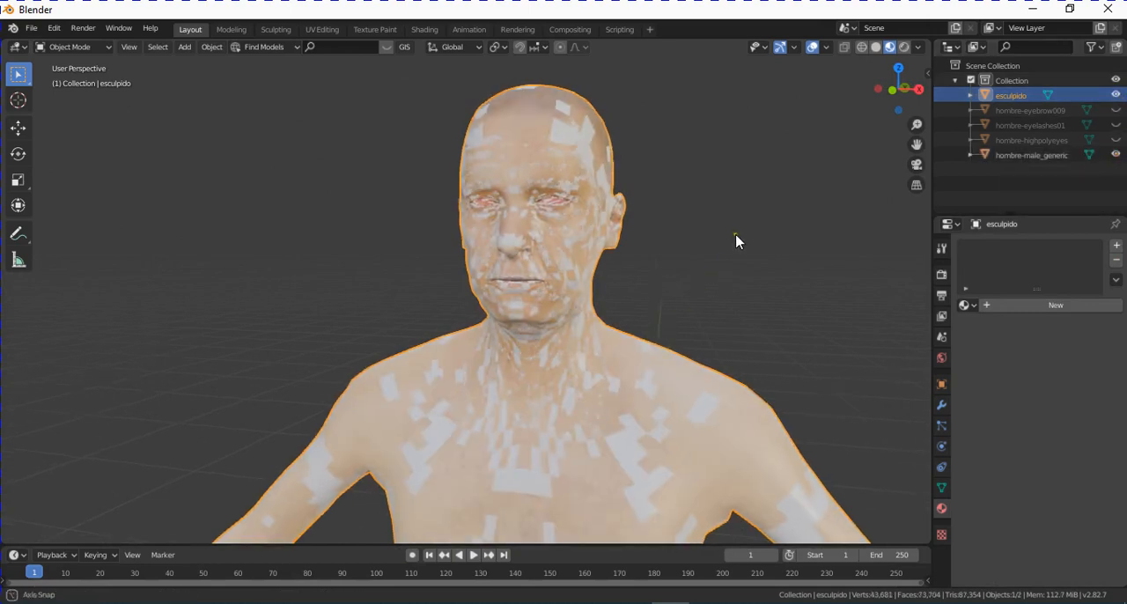
{"action": "middle_click_drag", "start_coordinate": [737, 238], "coordinate": [684, 247]}
{"action": "left_click", "coordinate": [1115, 94]}
{"action": "left_click", "coordinate": [1116, 94]}
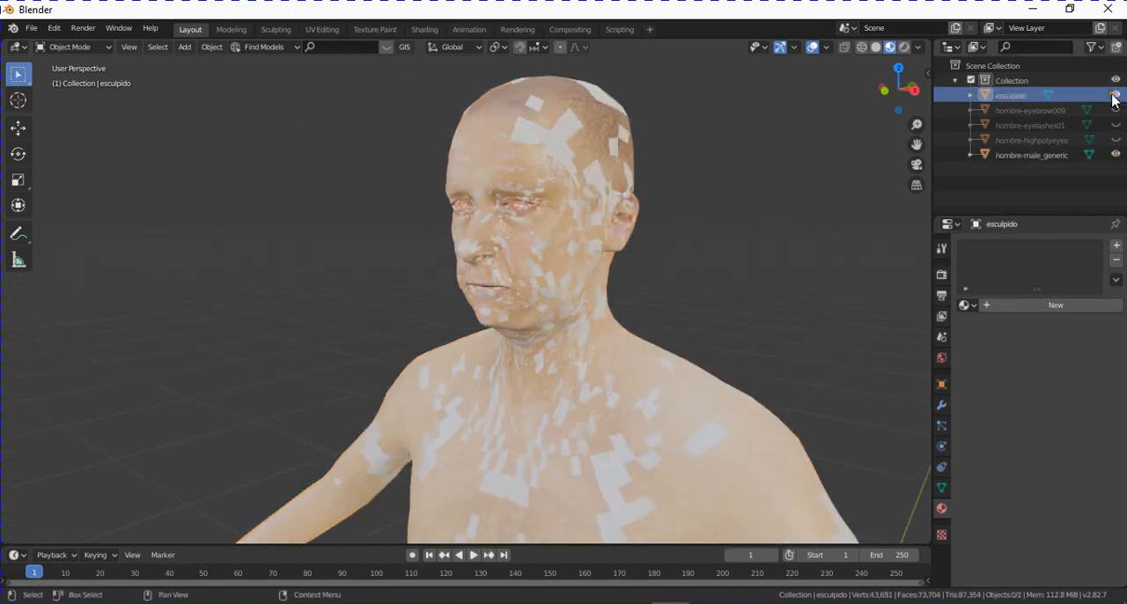
{"action": "left_click", "coordinate": [1116, 155]}
{"action": "left_click", "coordinate": [1116, 155]}
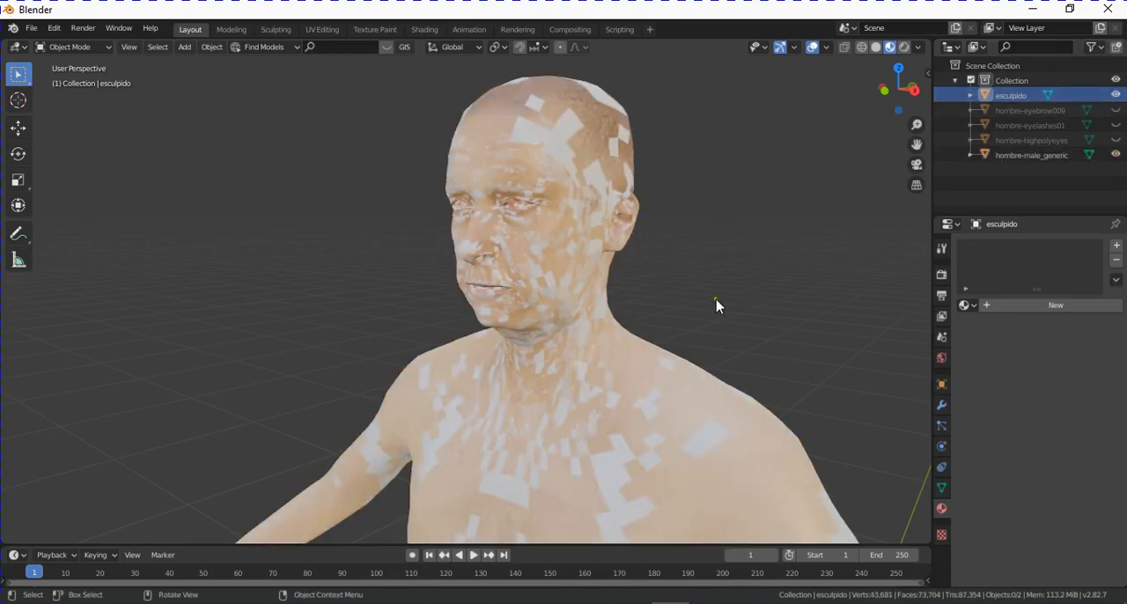
{"action": "middle_click_drag", "start_coordinate": [717, 307], "coordinate": [763, 244]}
{"action": "middle_click_drag", "start_coordinate": [725, 273], "coordinate": [637, 249]}
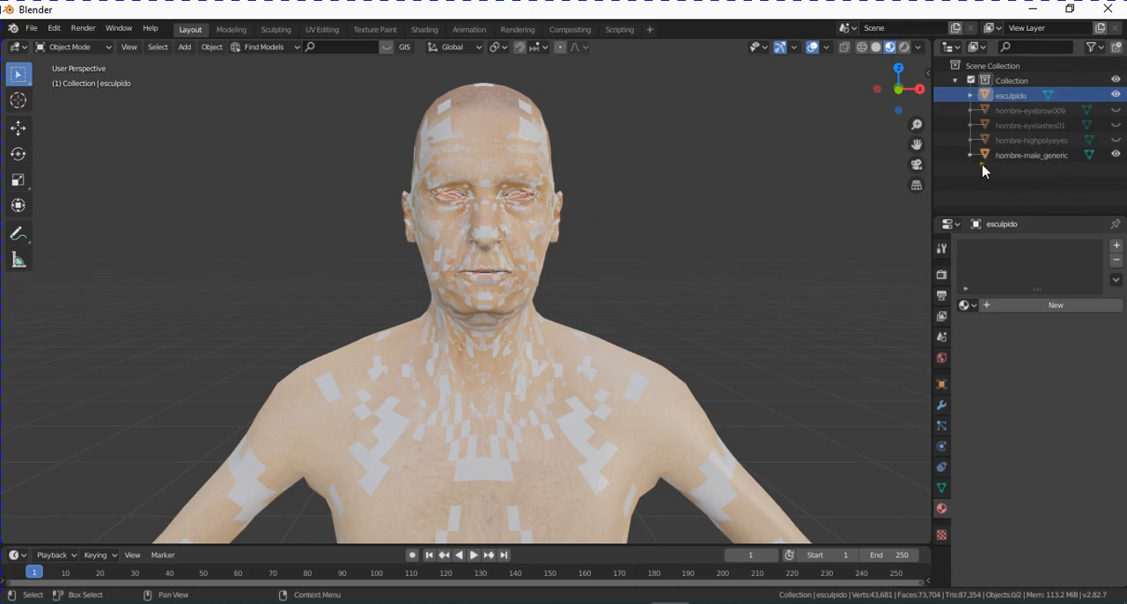
- In the Shading workspace, select hombre-male_generic and delete the unconnected Specular node from its old_caucasian_male material
{"action": "left_click", "coordinate": [425, 30]}
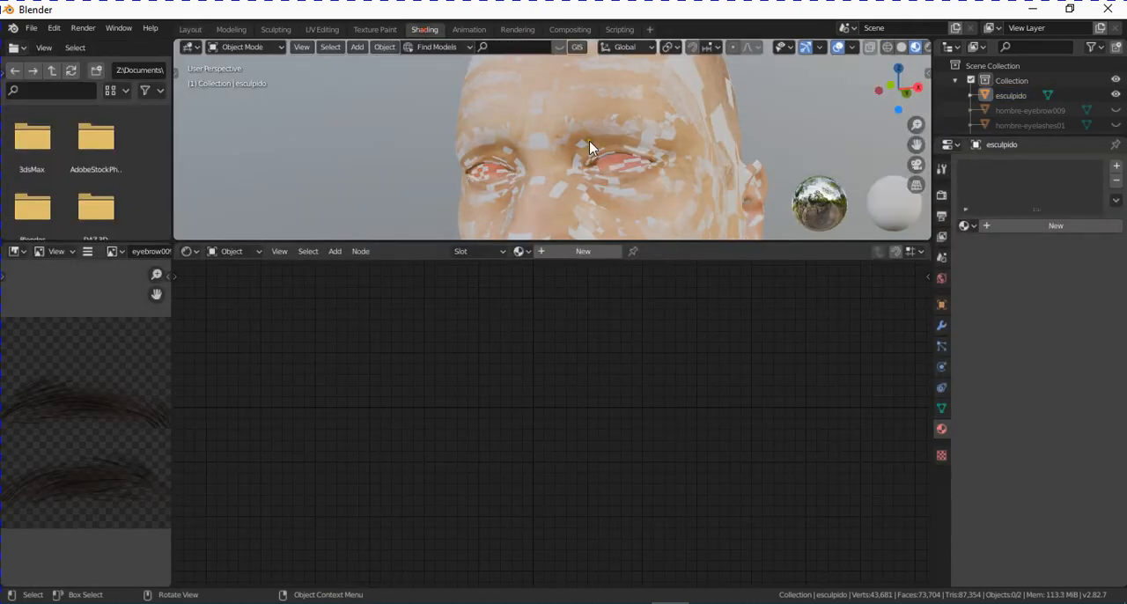
{"action": "scroll", "coordinate": [1072, 132], "scroll_direction": "down", "scroll_amount": 2}
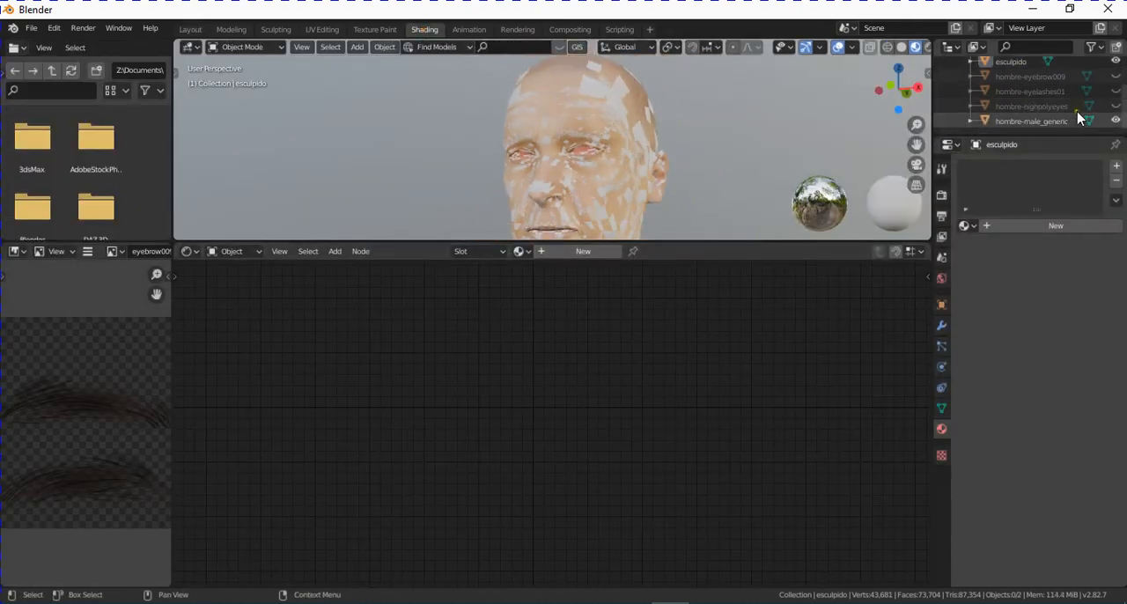
{"action": "left_click", "coordinate": [1028, 120]}
{"action": "scroll", "coordinate": [748, 349], "scroll_direction": "down", "scroll_amount": 2}
{"action": "middle_click_drag", "start_coordinate": [748, 352], "coordinate": [796, 365]}
{"action": "scroll", "coordinate": [718, 364], "scroll_direction": "up", "scroll_amount": 3}
{"action": "left_click", "coordinate": [432, 435]}
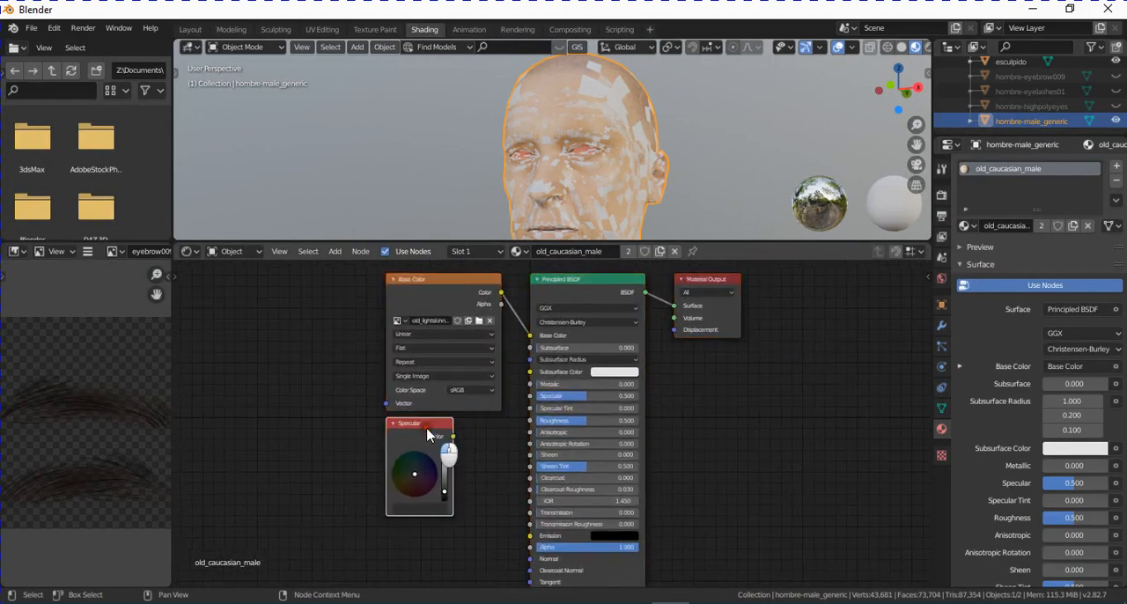
{"action": "key", "text": "x"}
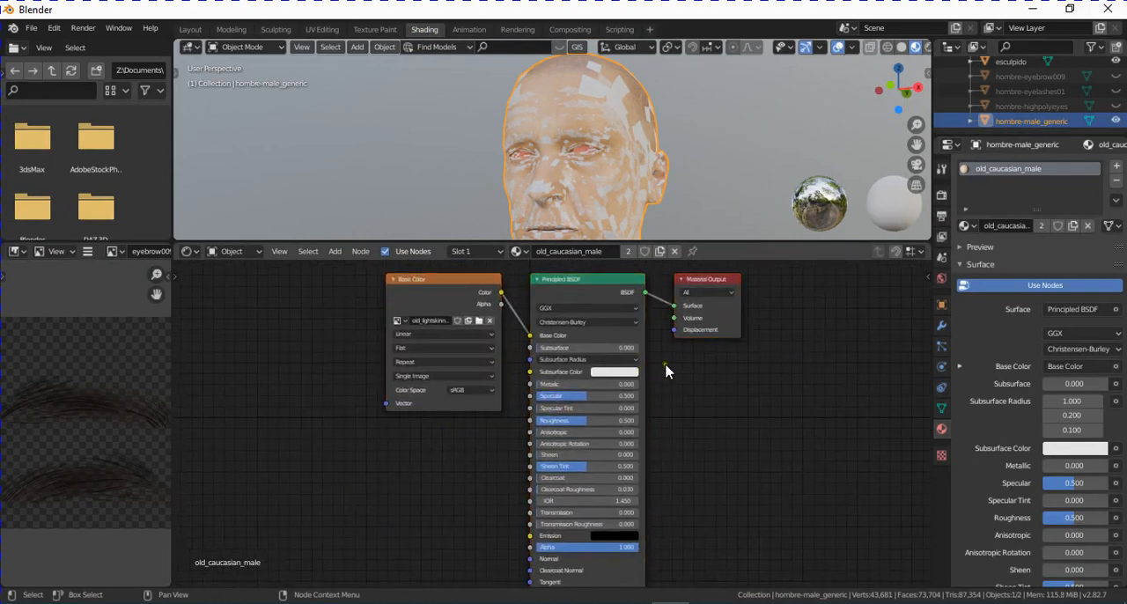
{"action": "scroll", "coordinate": [667, 370], "scroll_direction": "down", "scroll_amount": 2}
{"action": "middle_click_drag", "start_coordinate": [722, 455], "coordinate": [735, 446]}
{"action": "scroll", "coordinate": [685, 391], "scroll_direction": "up", "scroll_amount": 1}
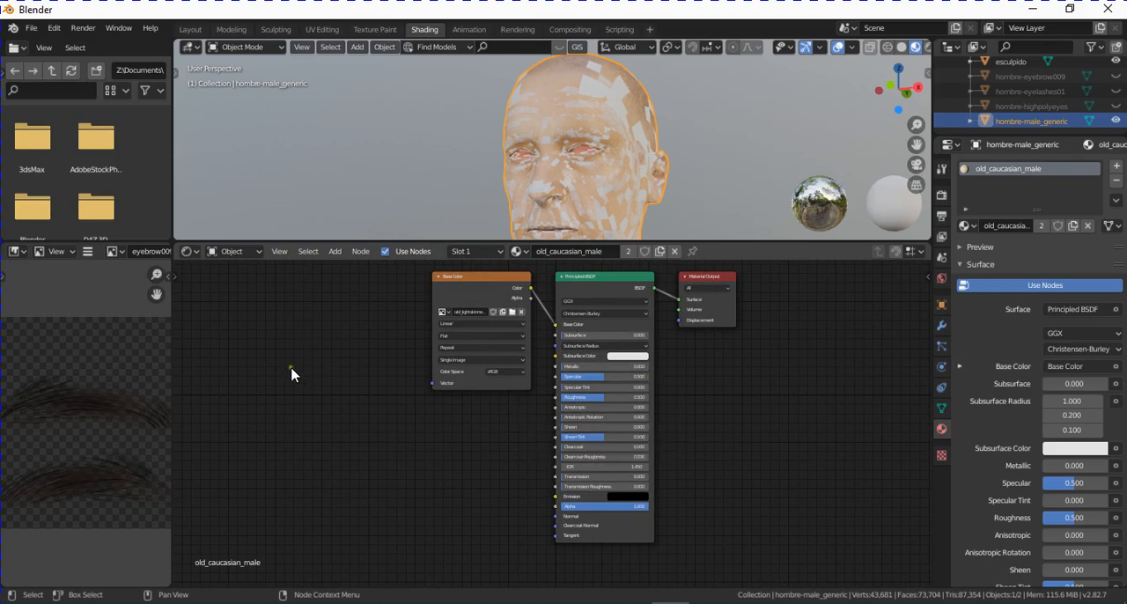
- Create a new blank 1024 x 1024 px image named hombre_ao in the image editor
{"action": "left_click", "coordinate": [88, 254]}
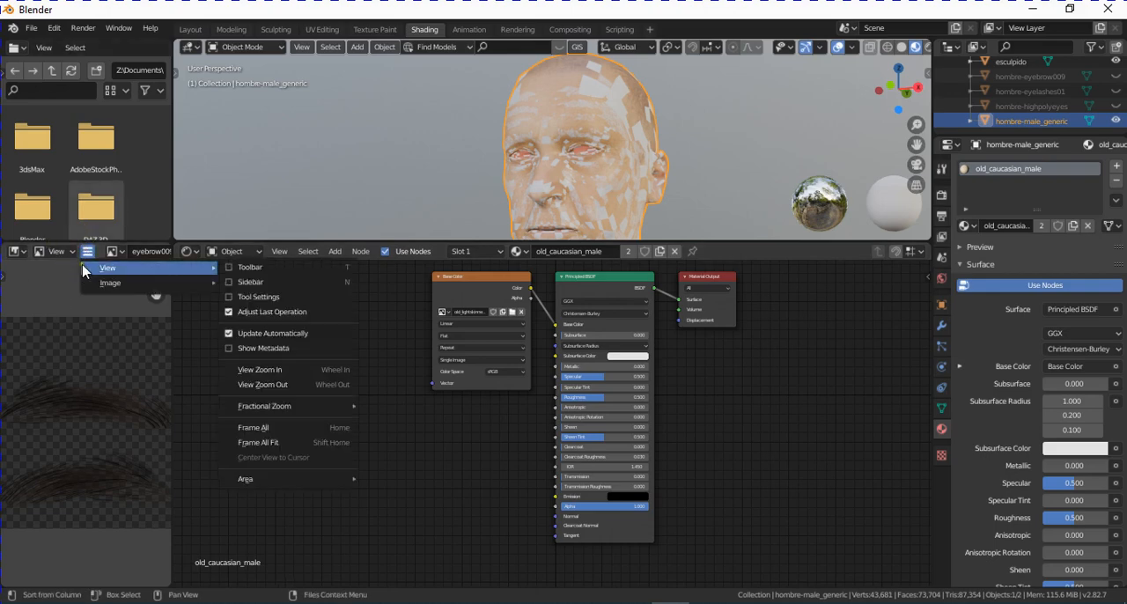
{"action": "mouse_move", "coordinate": [125, 291]}
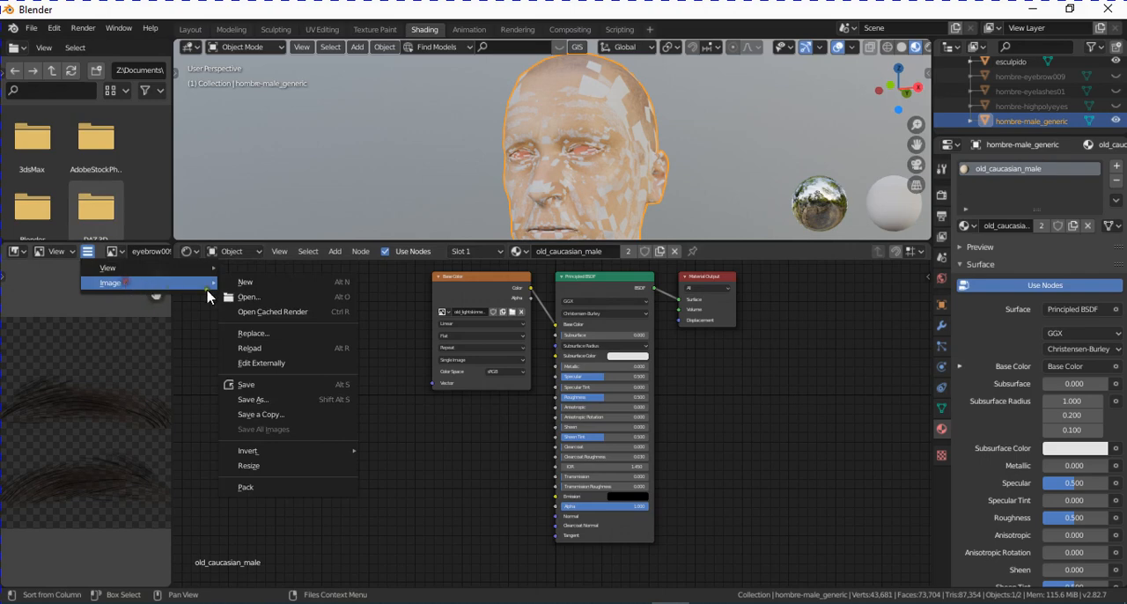
{"action": "left_click", "coordinate": [259, 286]}
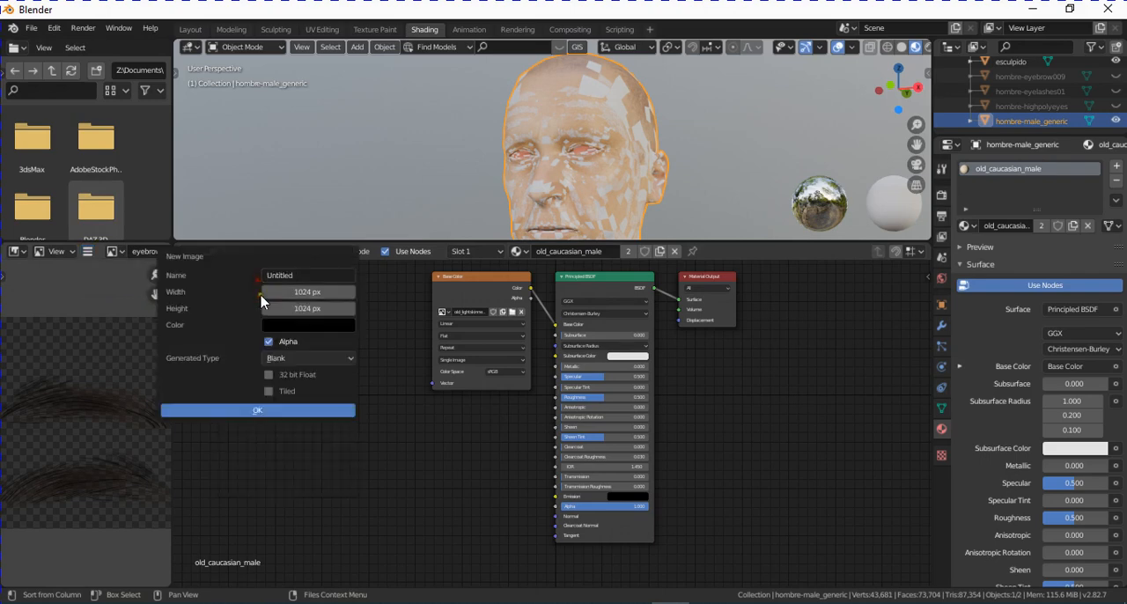
{"action": "left_click", "coordinate": [308, 275]}
{"action": "type", "text": "hombre_ao"}
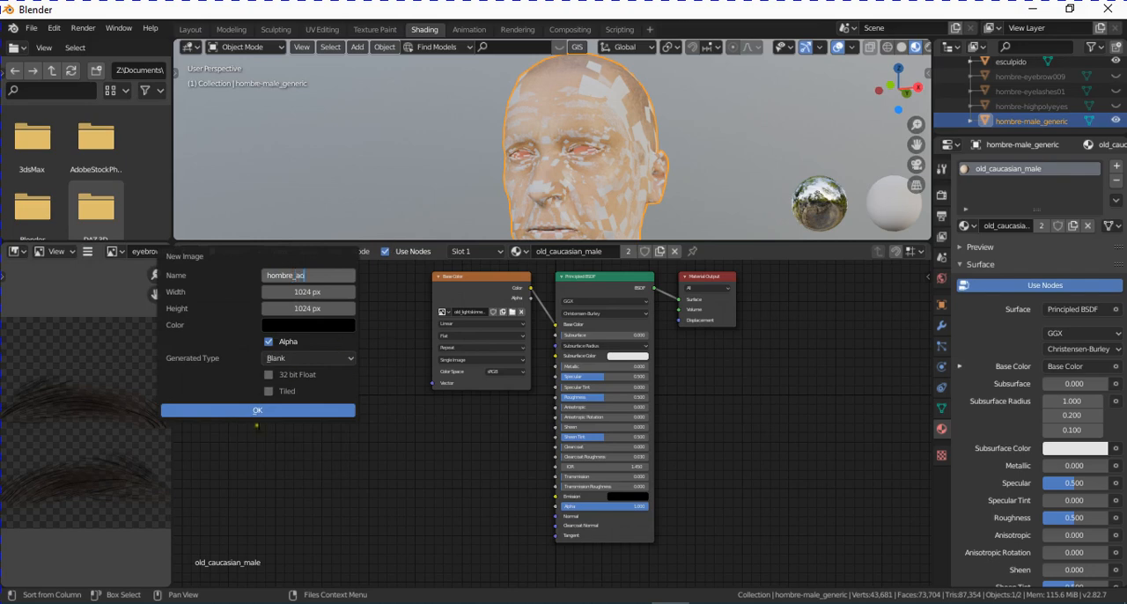
{"action": "left_click", "coordinate": [280, 410]}
{"action": "scroll", "coordinate": [85, 368], "scroll_direction": "down", "scroll_amount": 7}
{"action": "scroll", "coordinate": [86, 368], "scroll_direction": "up", "scroll_amount": 2}
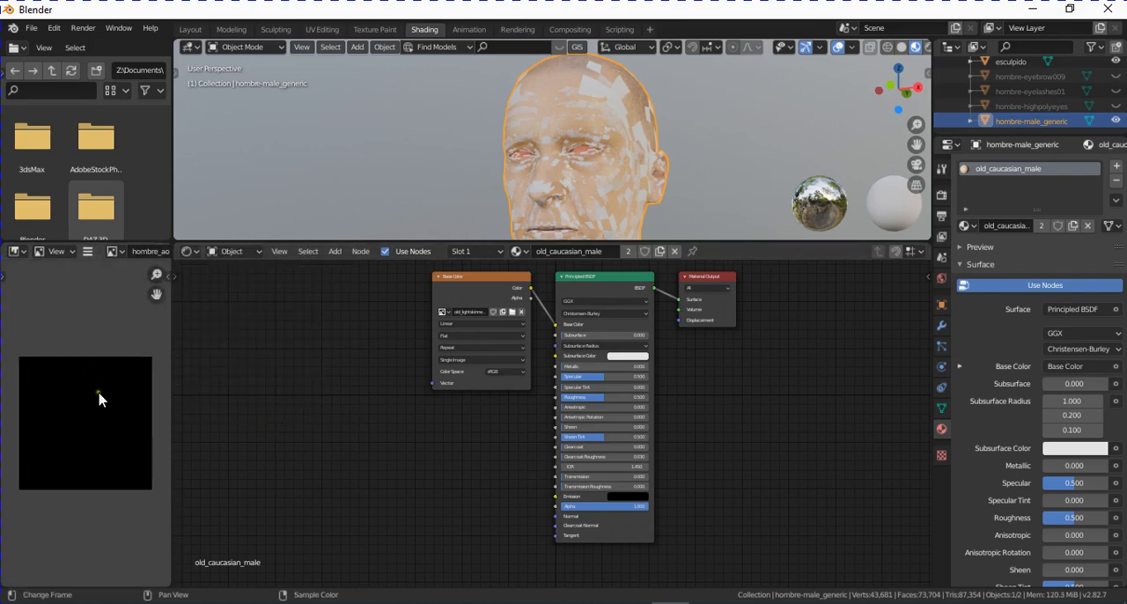
{"action": "middle_click_drag", "start_coordinate": [98, 399], "coordinate": [97, 376]}
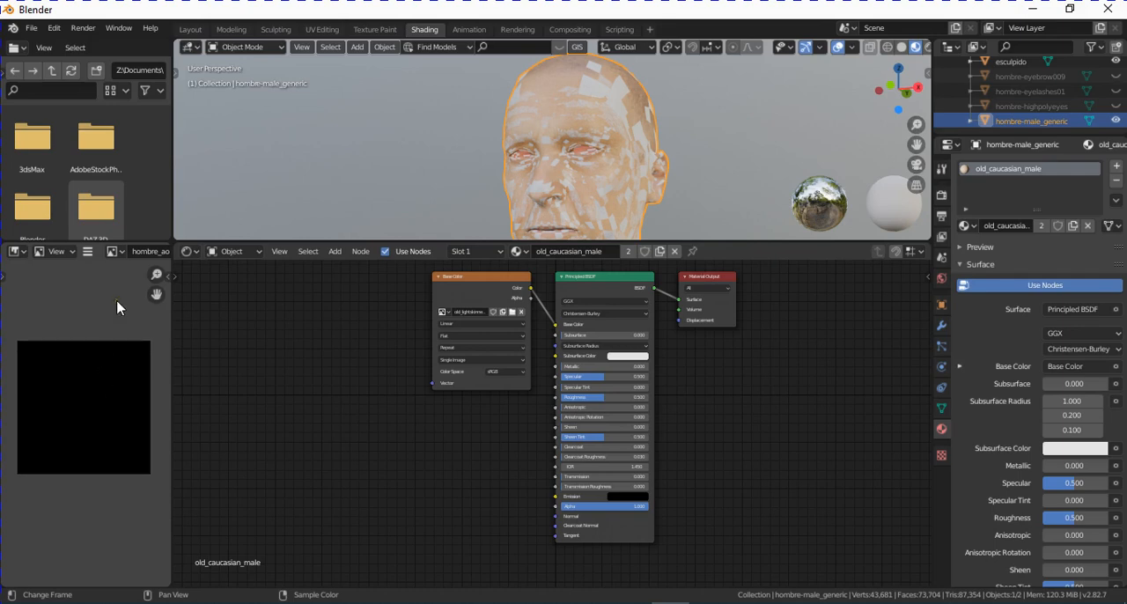
- Create a second blank 1024 x 1024 px image named hombre_nrm and check the list of available images
{"action": "left_click", "coordinate": [87, 251]}
{"action": "mouse_move", "coordinate": [111, 287]}
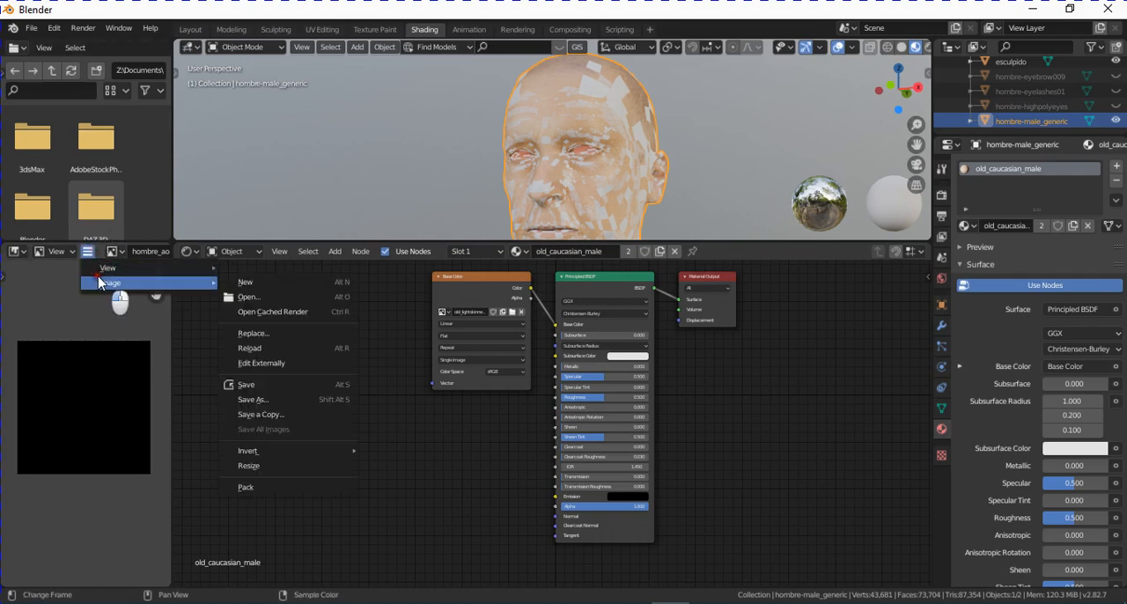
{"action": "left_click", "coordinate": [264, 283]}
{"action": "left_click", "coordinate": [295, 275]}
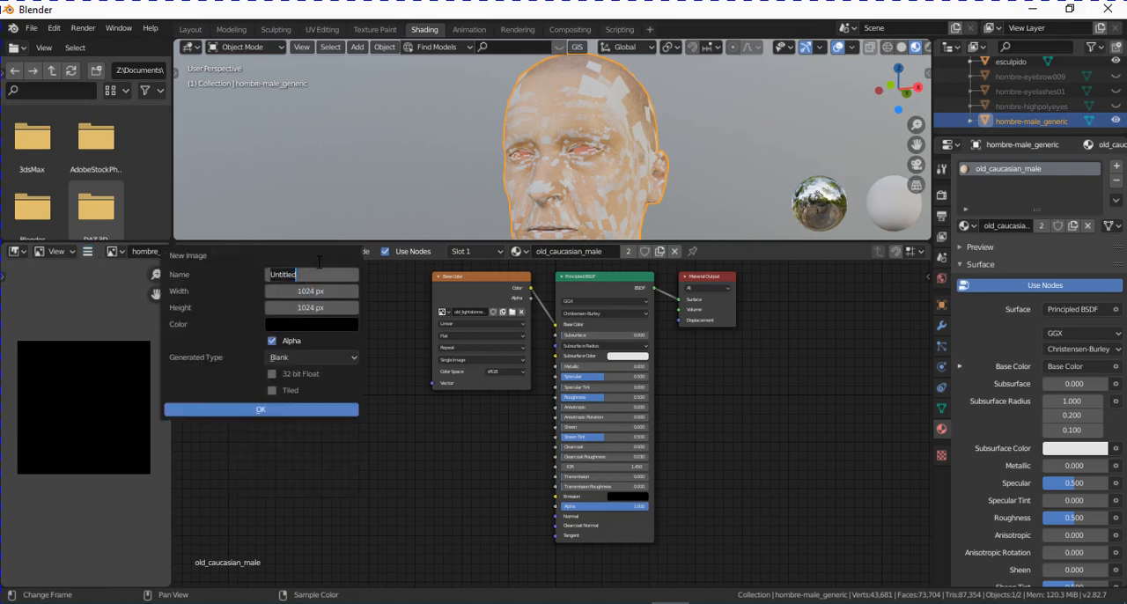
{"action": "type", "text": "hombre_nm"}
{"action": "left_click", "coordinate": [264, 409]}
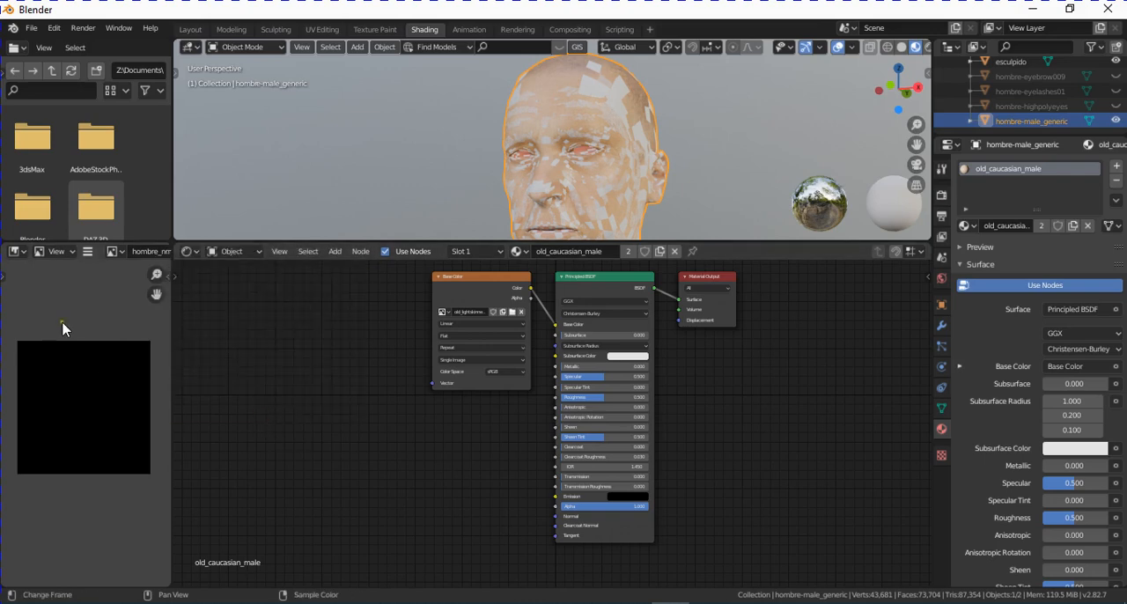
{"action": "left_click", "coordinate": [115, 252]}
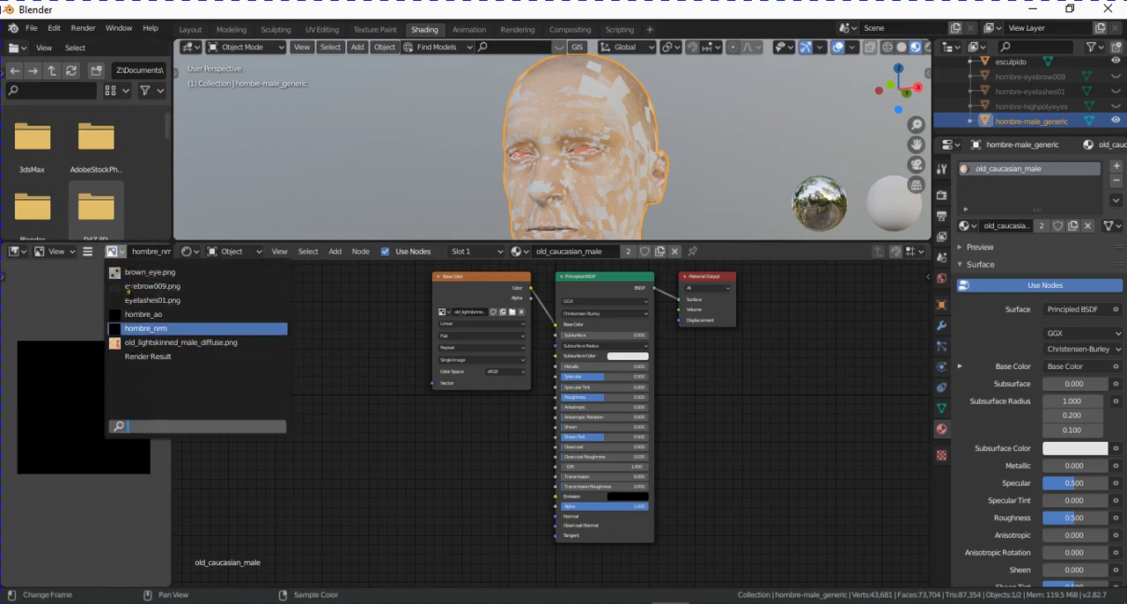
{"action": "left_click", "coordinate": [115, 250]}
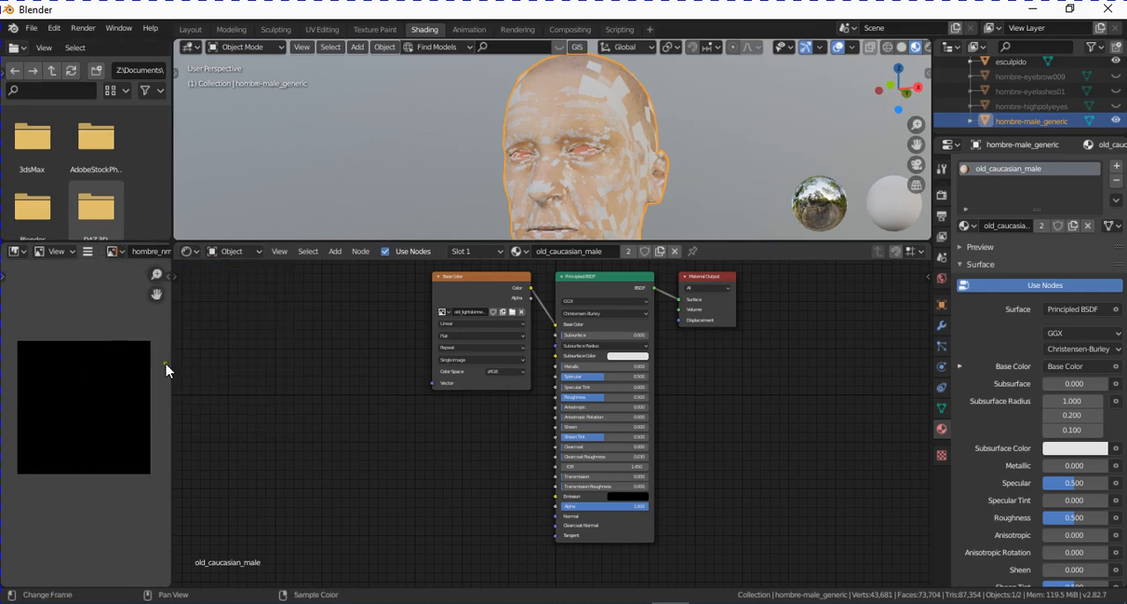
- Add an Image Texture node beside the Base Color node and assign the hombre_ao image to it
{"action": "scroll", "coordinate": [526, 404], "scroll_direction": "down", "scroll_amount": 1}
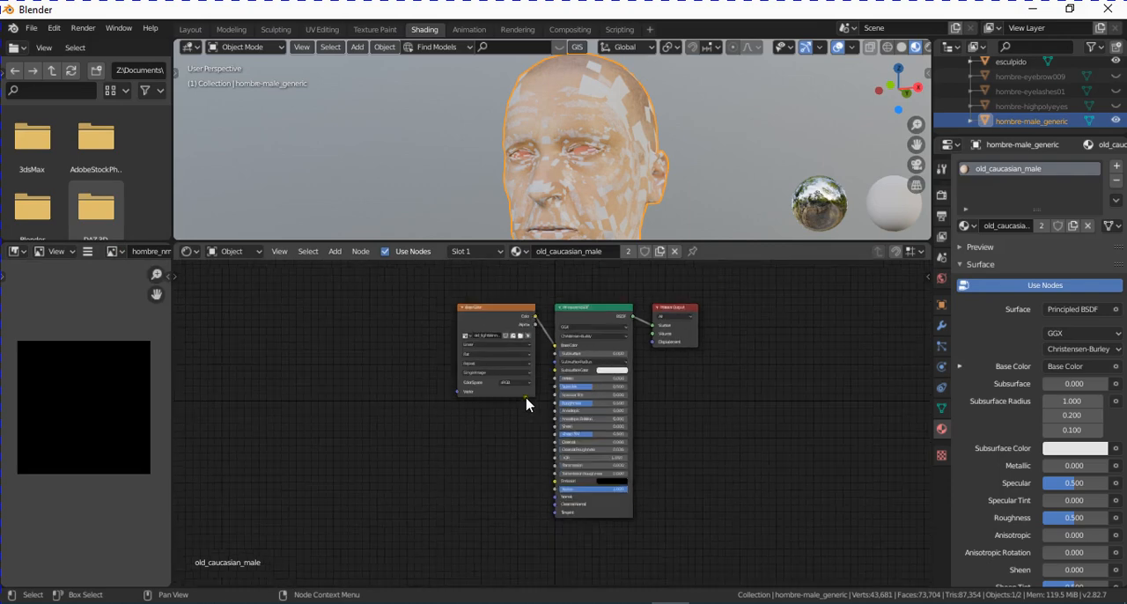
{"action": "middle_click_drag", "start_coordinate": [526, 403], "coordinate": [518, 380]}
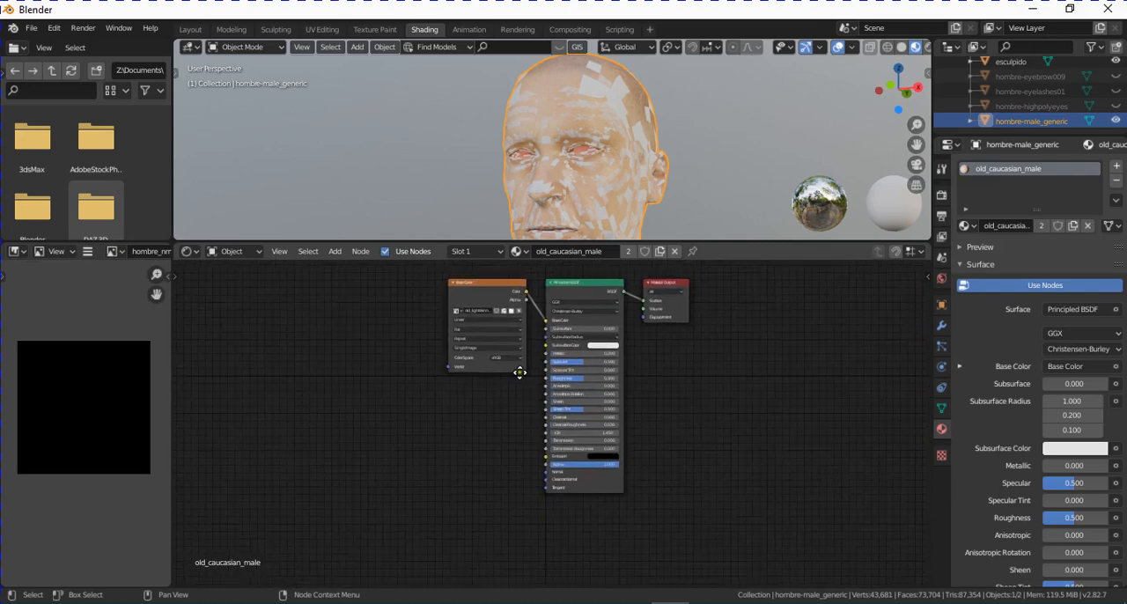
{"action": "left_click", "coordinate": [335, 252]}
{"action": "left_click", "coordinate": [338, 261]}
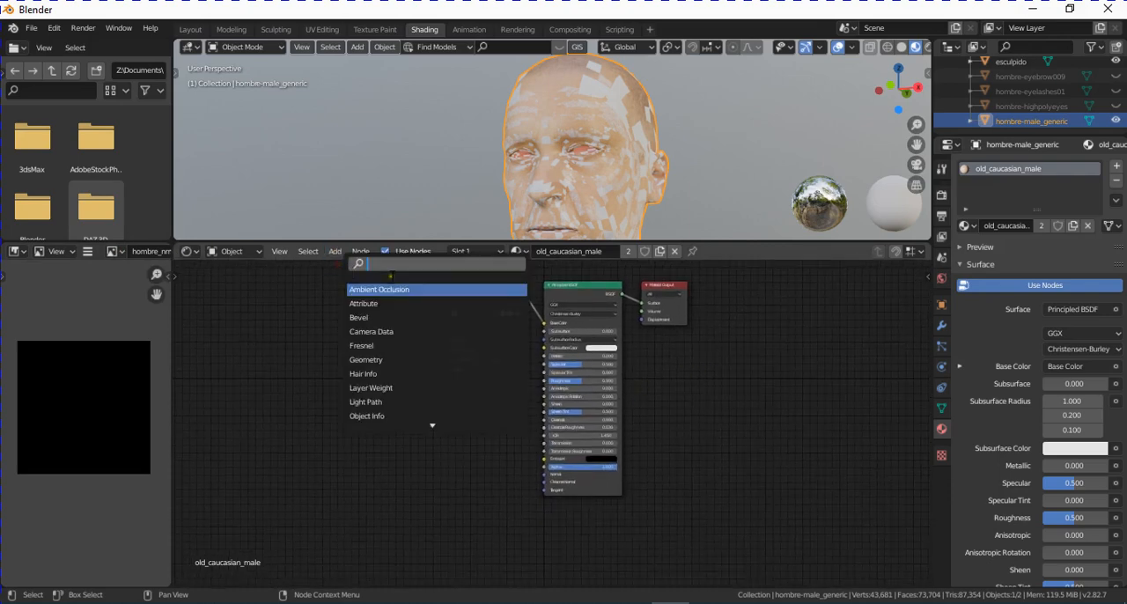
{"action": "type", "text": "image"}
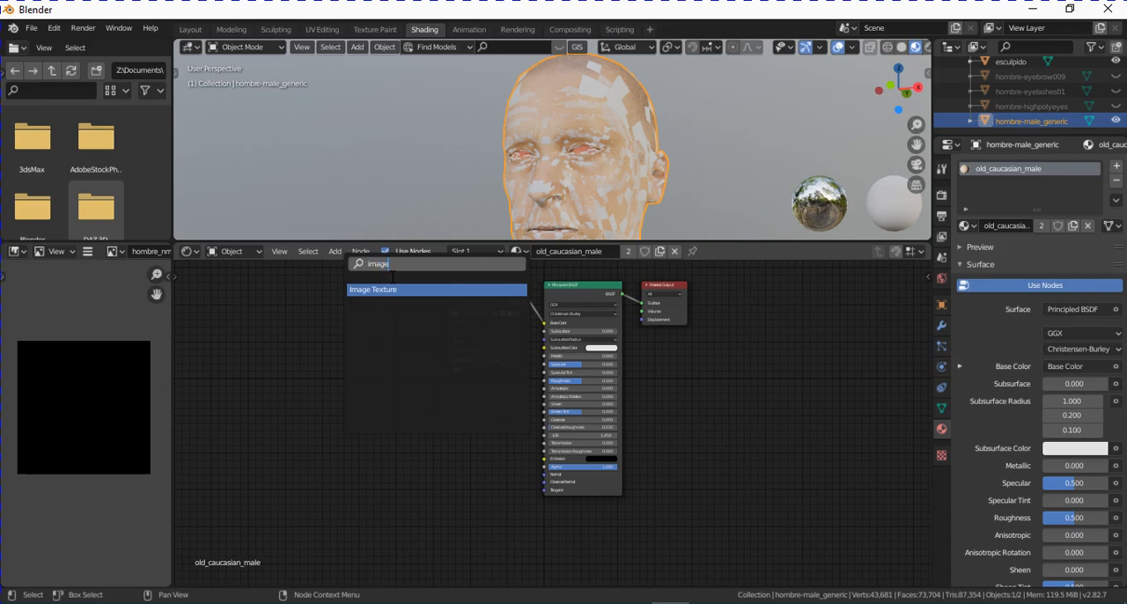
{"action": "key", "text": "Return"}
{"action": "left_click", "coordinate": [403, 461]}
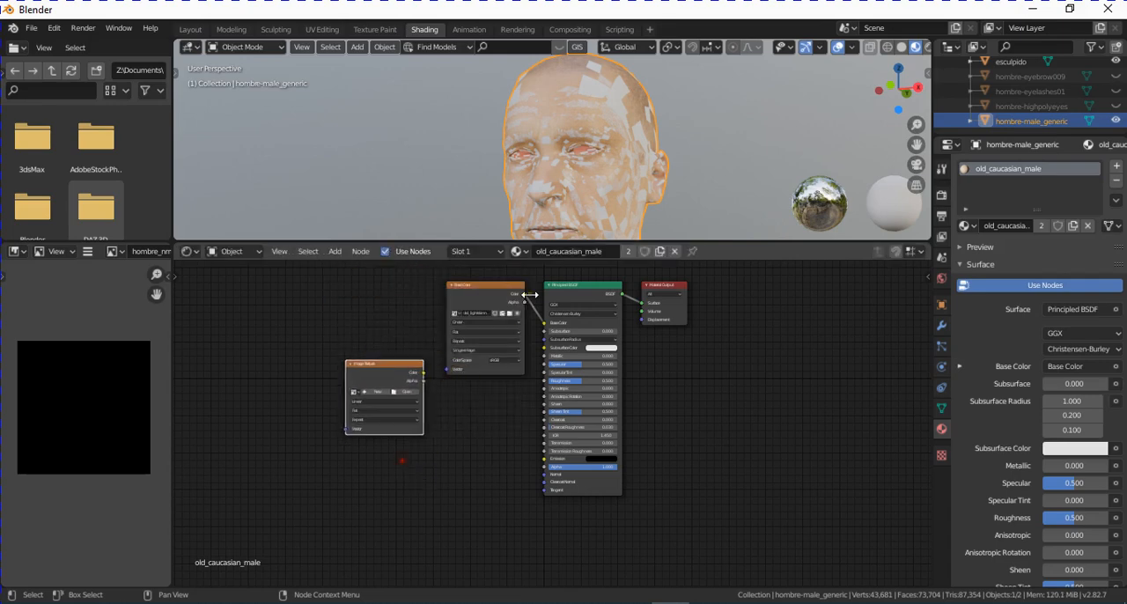
{"action": "scroll", "coordinate": [464, 415], "scroll_direction": "up", "scroll_amount": 3}
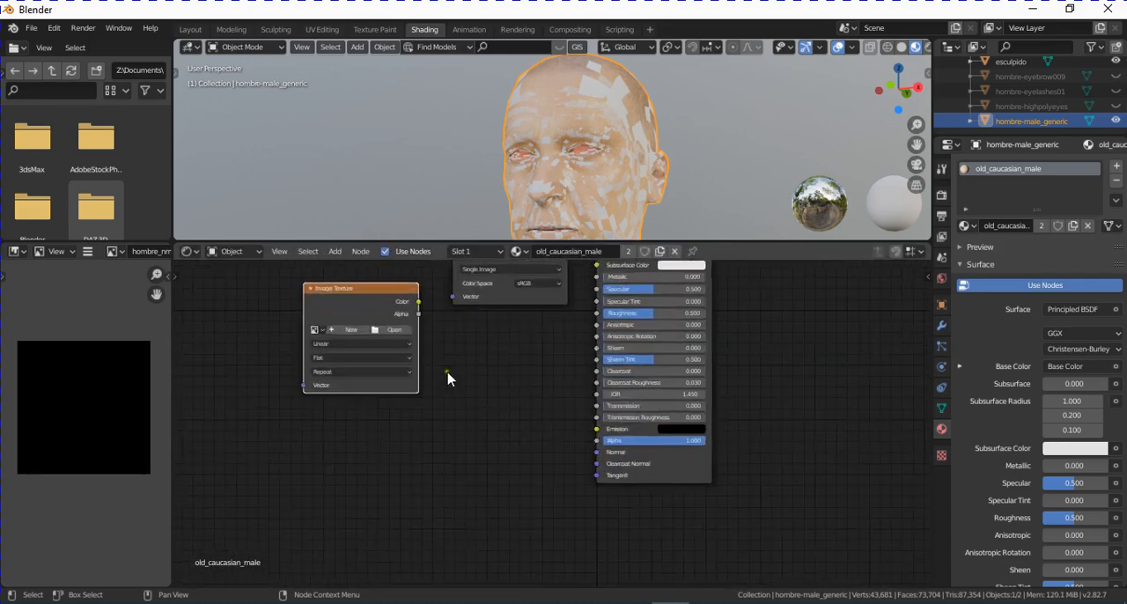
{"action": "left_click", "coordinate": [318, 330]}
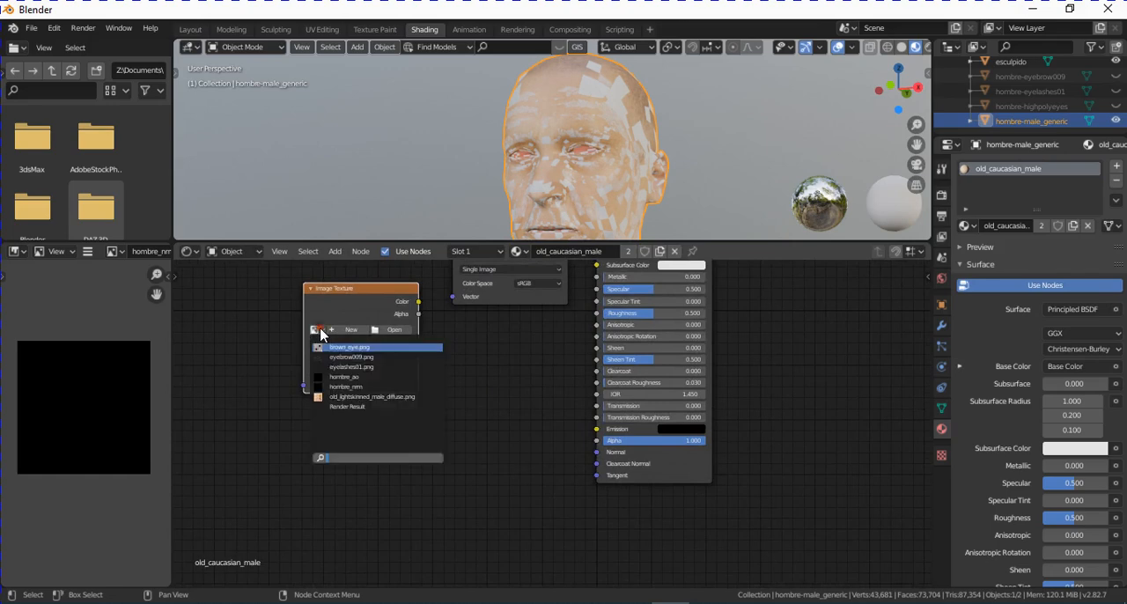
{"action": "left_click", "coordinate": [348, 377]}
- Duplicate the hombre_ao texture node below the original, assign the hombre_nrm image to the copy and leave that node selected
{"action": "scroll", "coordinate": [453, 326], "scroll_direction": "down", "scroll_amount": 2}
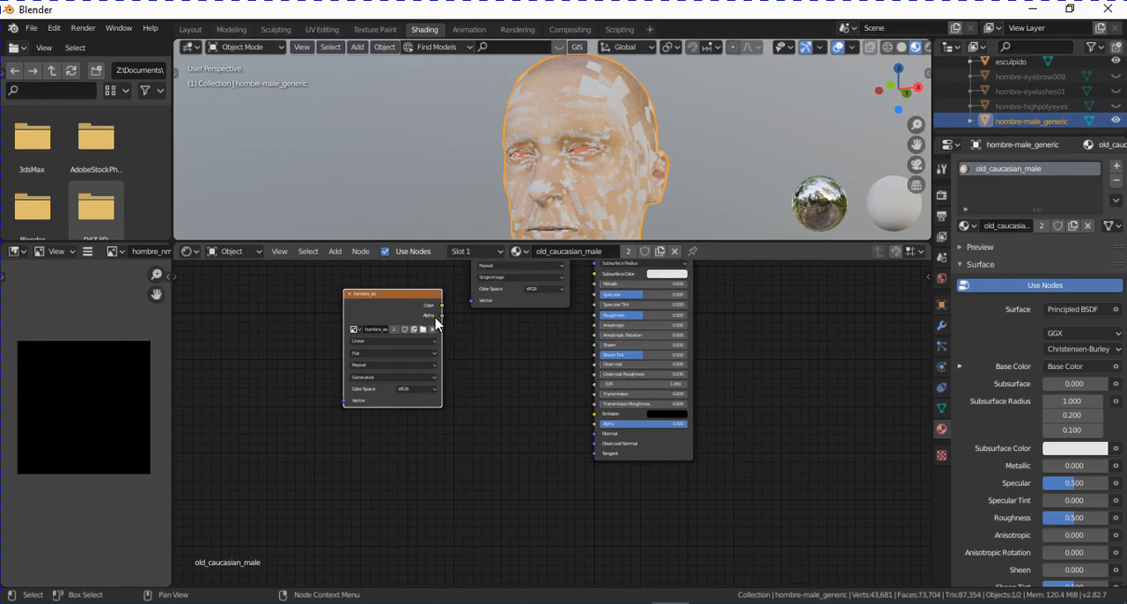
{"action": "key", "text": "shift+d"}
{"action": "left_click", "coordinate": [438, 466]}
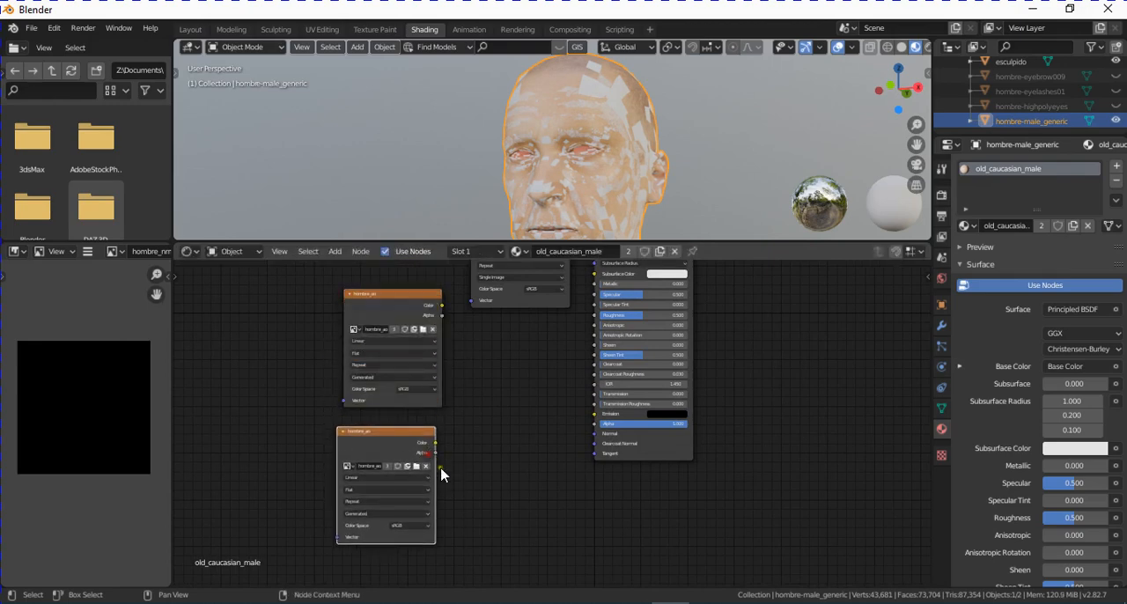
{"action": "scroll", "coordinate": [486, 460], "scroll_direction": "up", "scroll_amount": 2}
{"action": "middle_click_drag", "start_coordinate": [486, 460], "coordinate": [541, 370]}
{"action": "scroll", "coordinate": [541, 370], "scroll_direction": "up", "scroll_amount": 1}
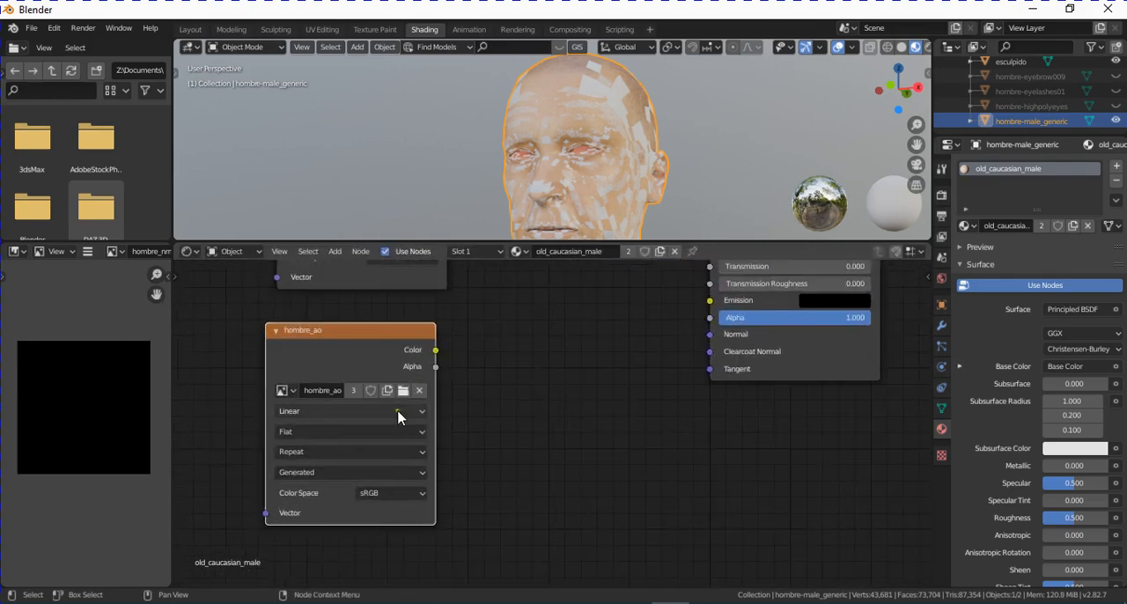
{"action": "left_click", "coordinate": [288, 388]}
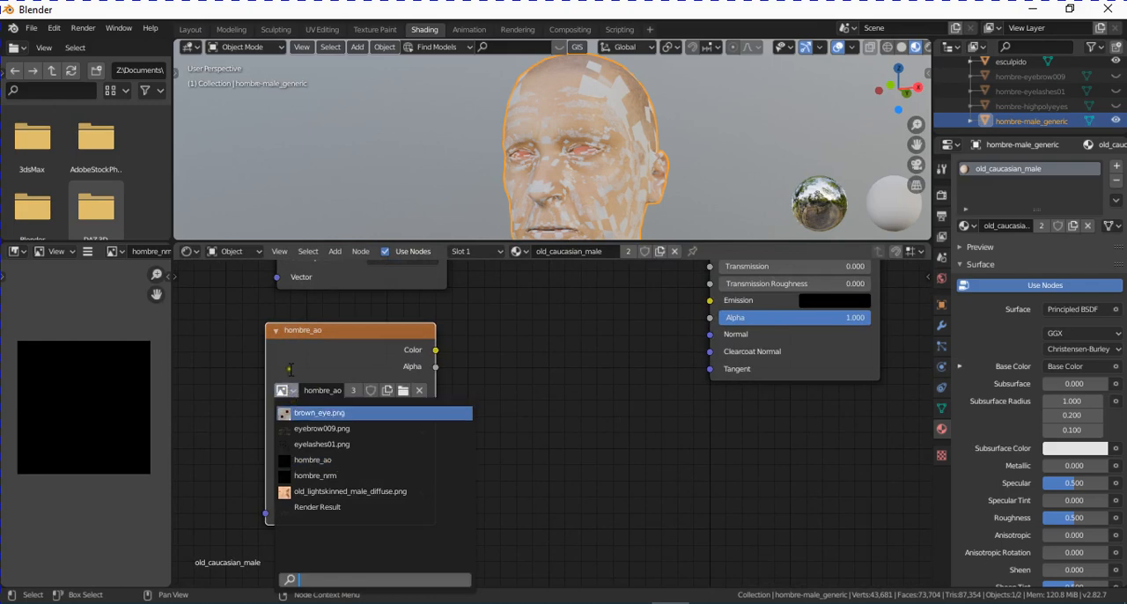
{"action": "left_click", "coordinate": [325, 475]}
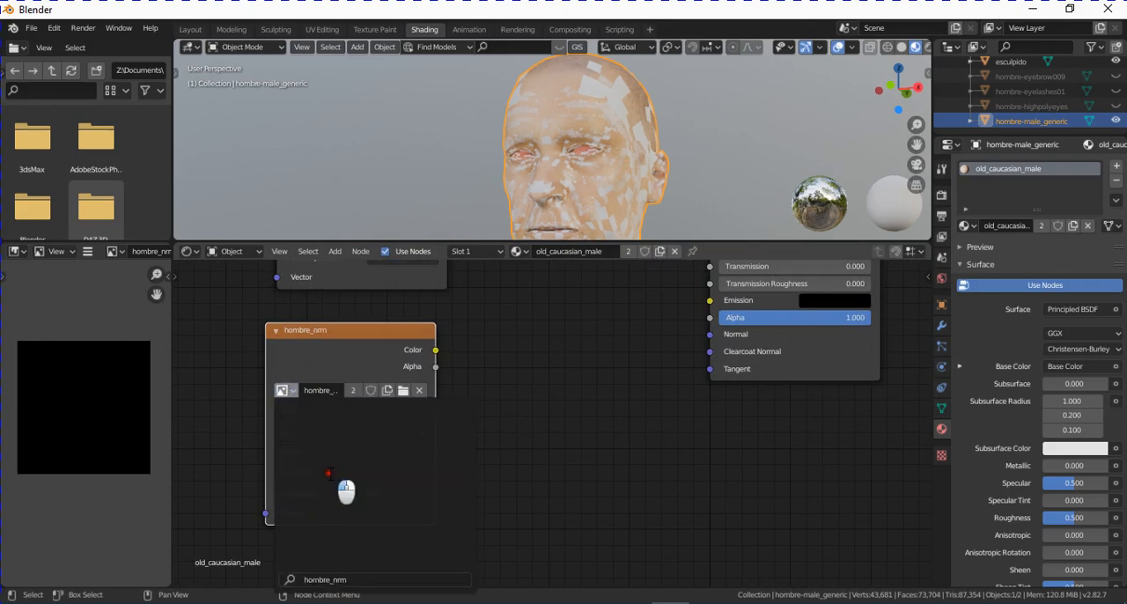
{"action": "scroll", "coordinate": [520, 390], "scroll_direction": "down", "scroll_amount": 2}
{"action": "middle_click_drag", "start_coordinate": [478, 365], "coordinate": [460, 457]}
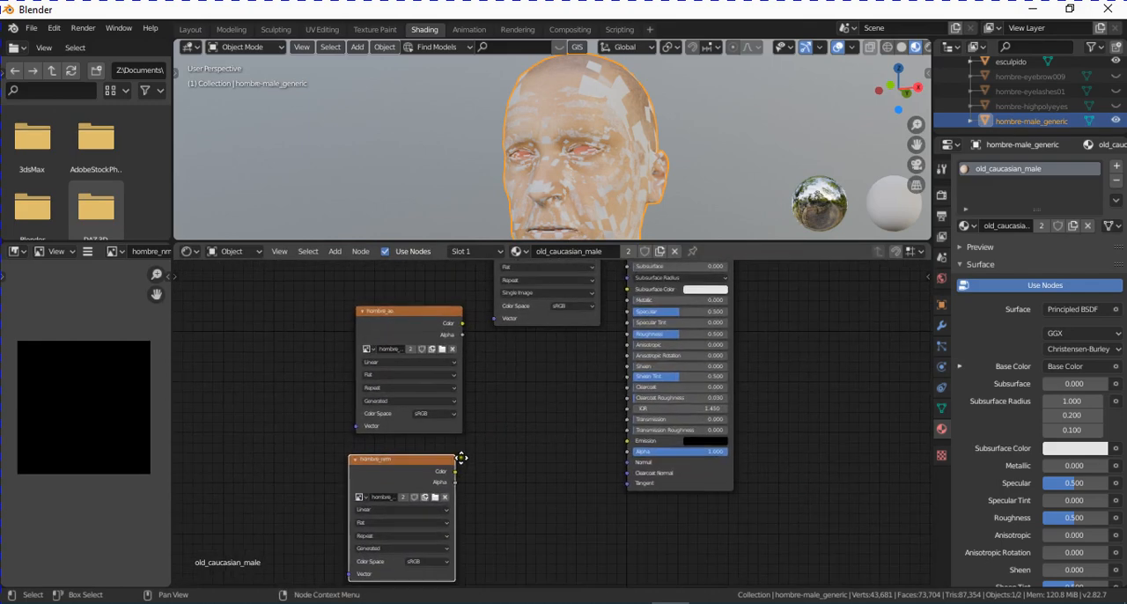
{"action": "left_click", "coordinate": [393, 318]}
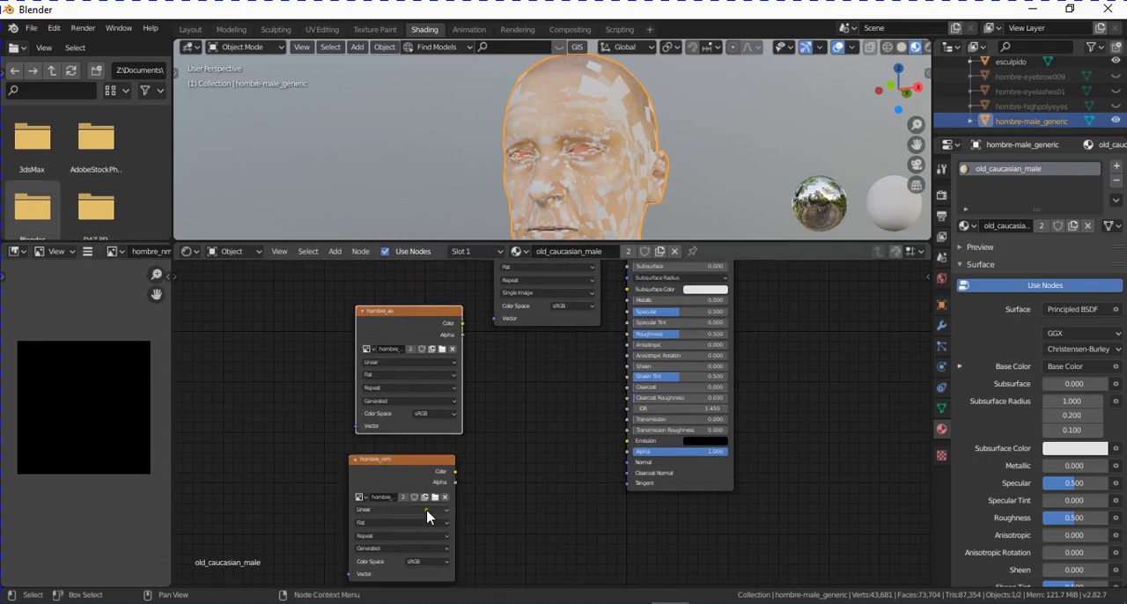
{"action": "left_click", "coordinate": [365, 464]}
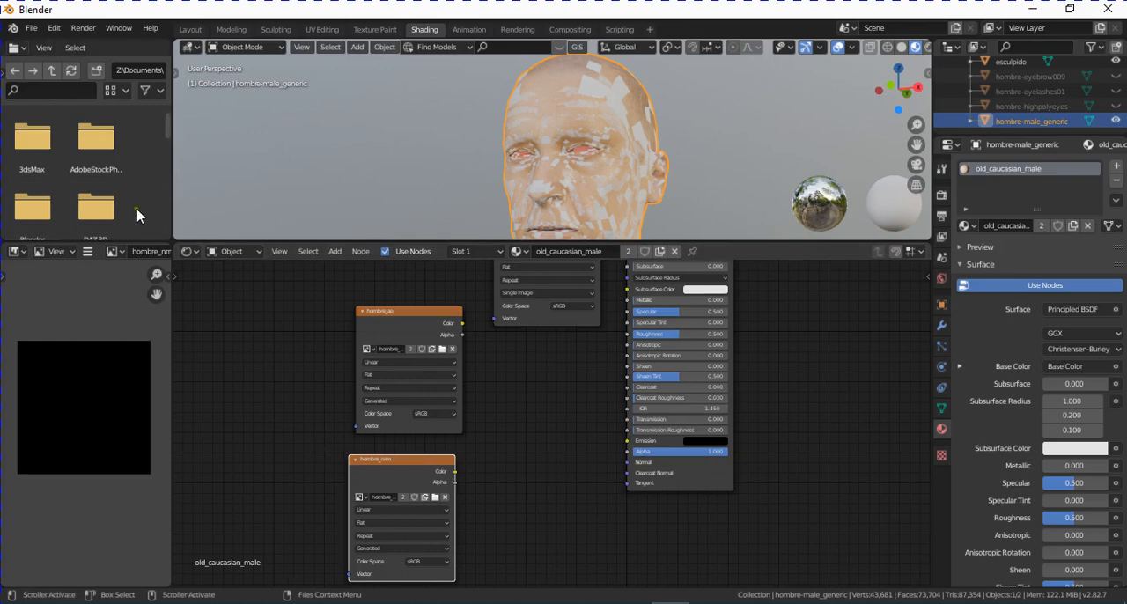
- Display the hombre_nrm image in the image editor and switch the render engine to Cycles
{"action": "left_click", "coordinate": [113, 251]}
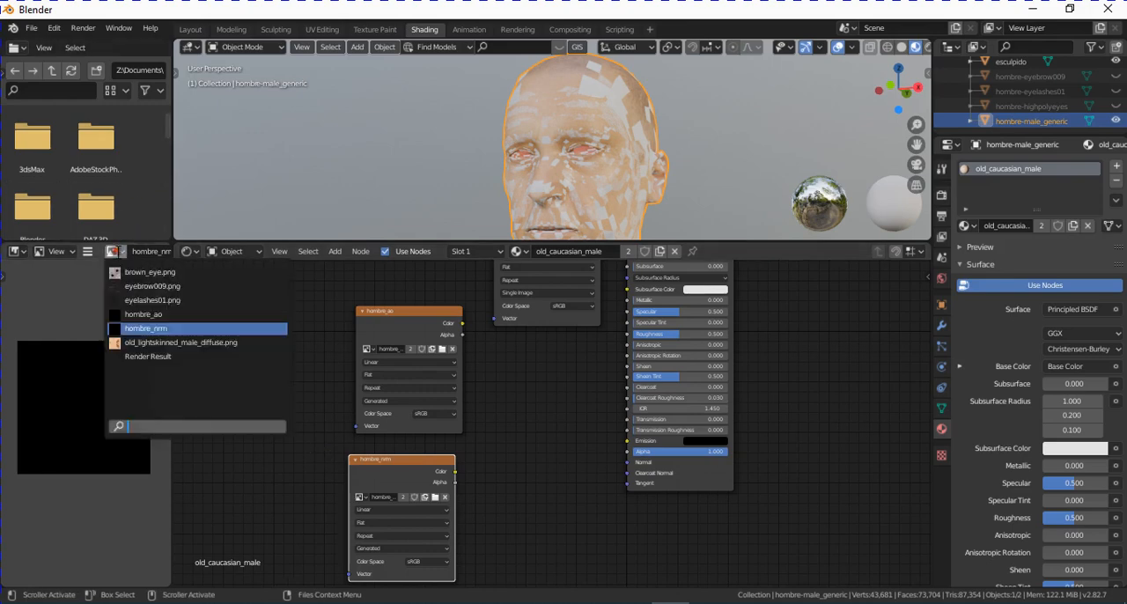
{"action": "left_click", "coordinate": [145, 330]}
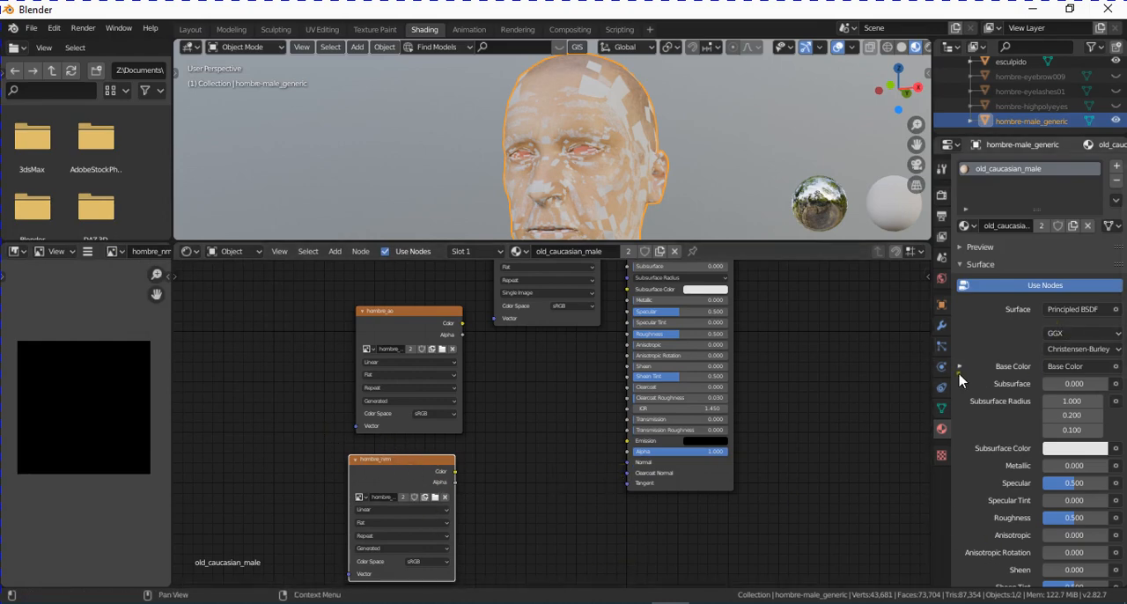
{"action": "left_click", "coordinate": [942, 197]}
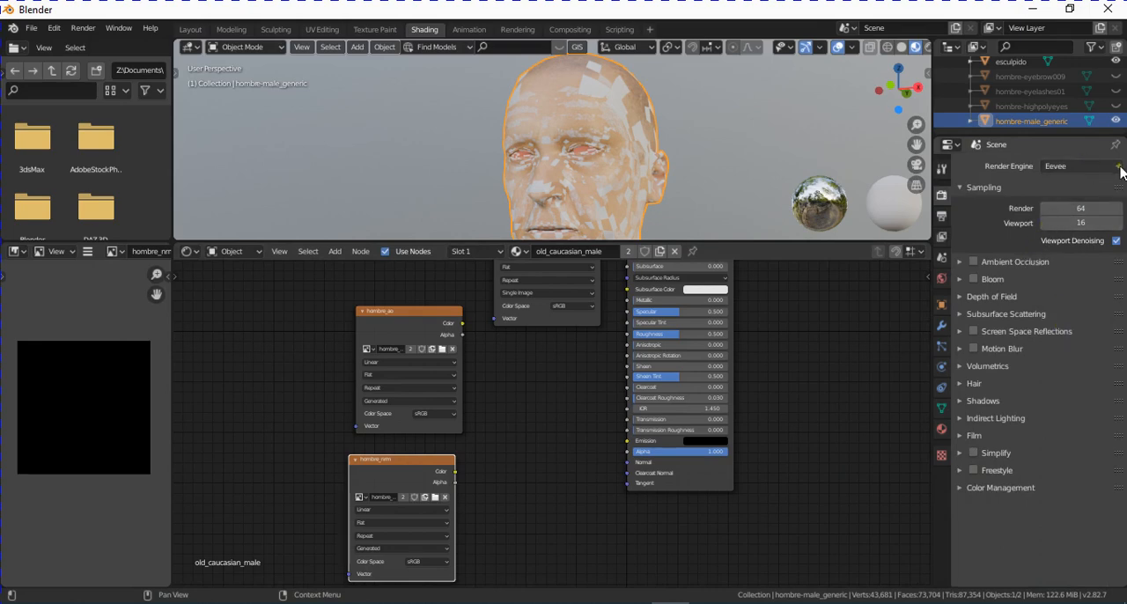
{"action": "left_click", "coordinate": [1111, 166]}
{"action": "left_click", "coordinate": [1091, 214]}
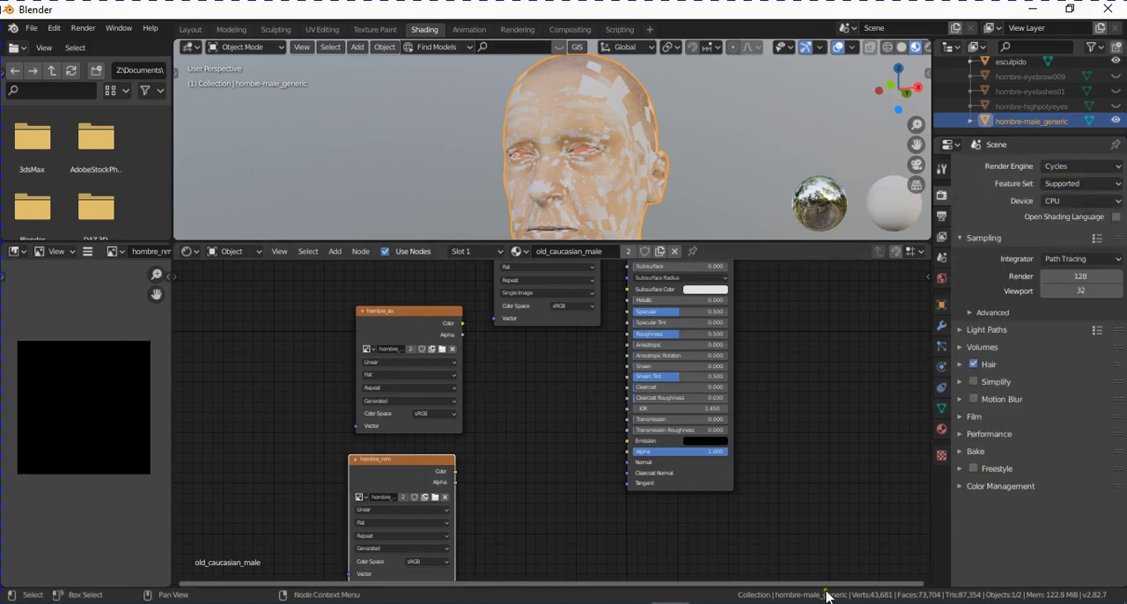
- Set the bake type to Normal and enable baking from Selected to Active
{"action": "left_click", "coordinate": [976, 451]}
{"action": "scroll", "coordinate": [1089, 460], "scroll_direction": "down", "scroll_amount": 5}
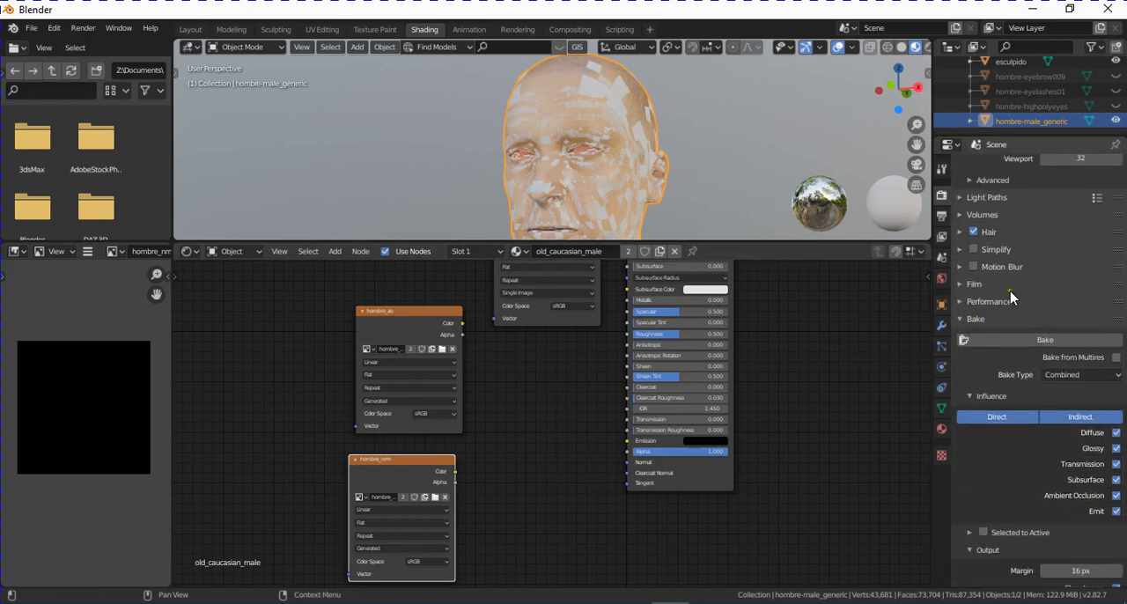
{"action": "scroll", "coordinate": [1013, 410], "scroll_direction": "up", "scroll_amount": 1}
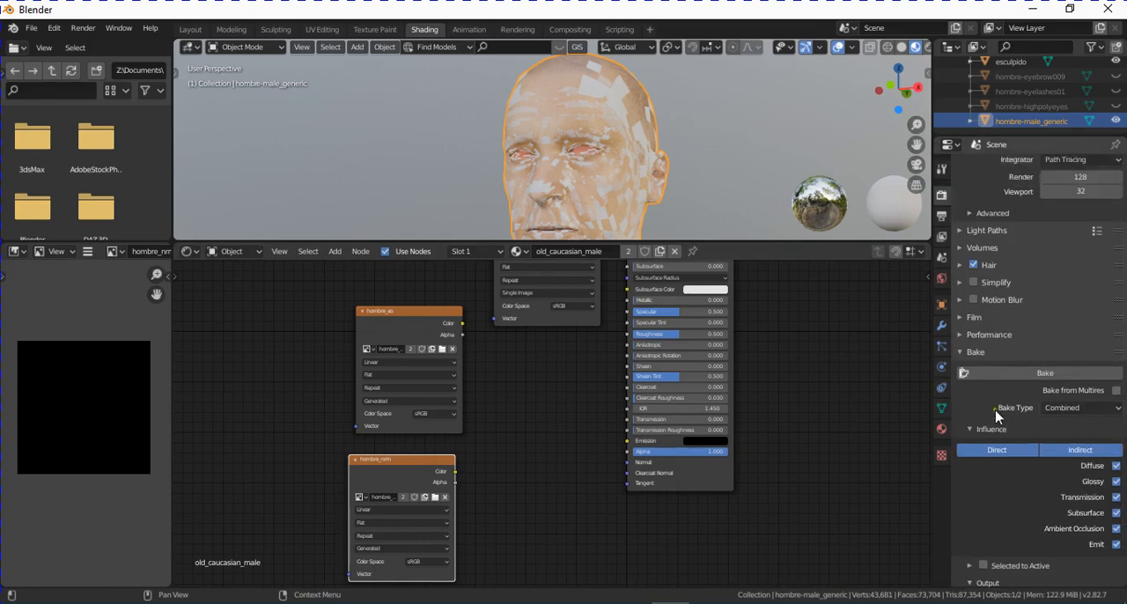
{"action": "left_click", "coordinate": [1095, 409]}
{"action": "left_click", "coordinate": [1076, 347]}
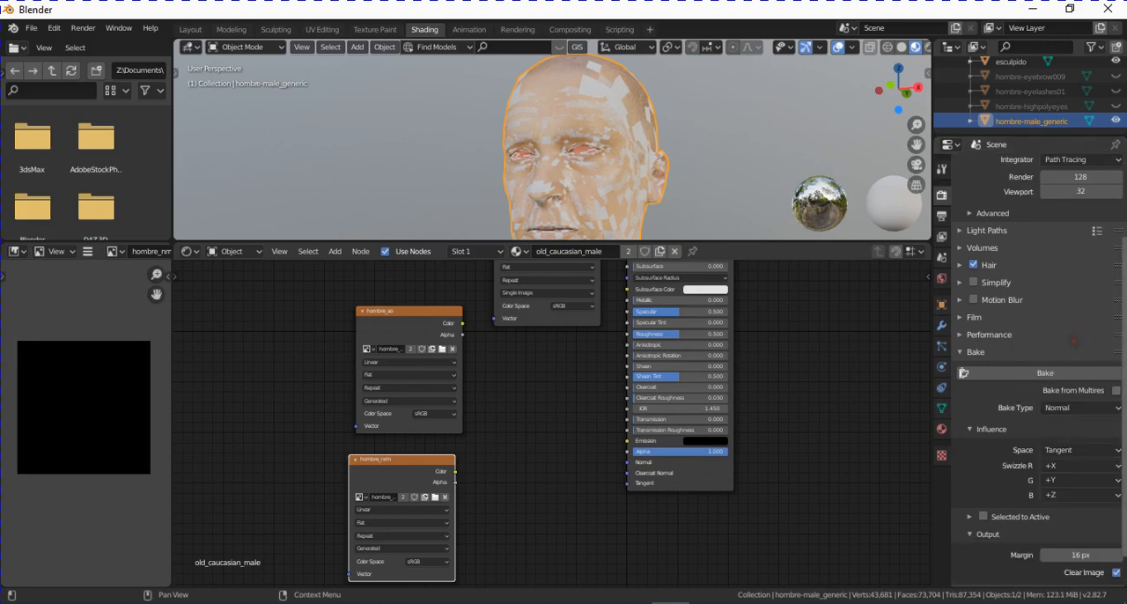
{"action": "scroll", "coordinate": [1123, 458], "scroll_direction": "down", "scroll_amount": 1}
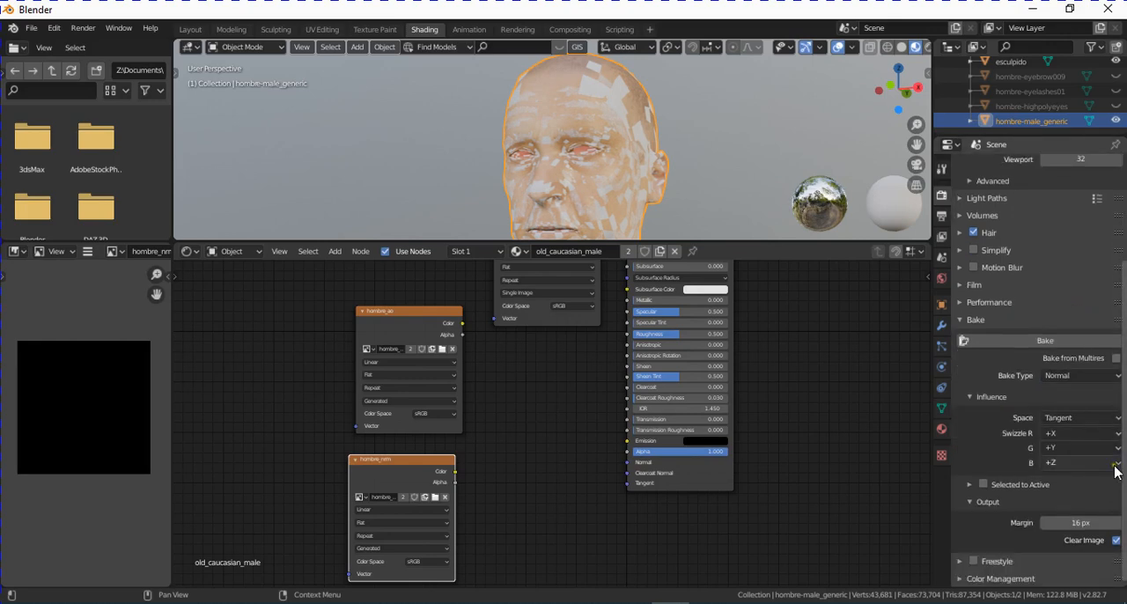
{"action": "left_click", "coordinate": [970, 485]}
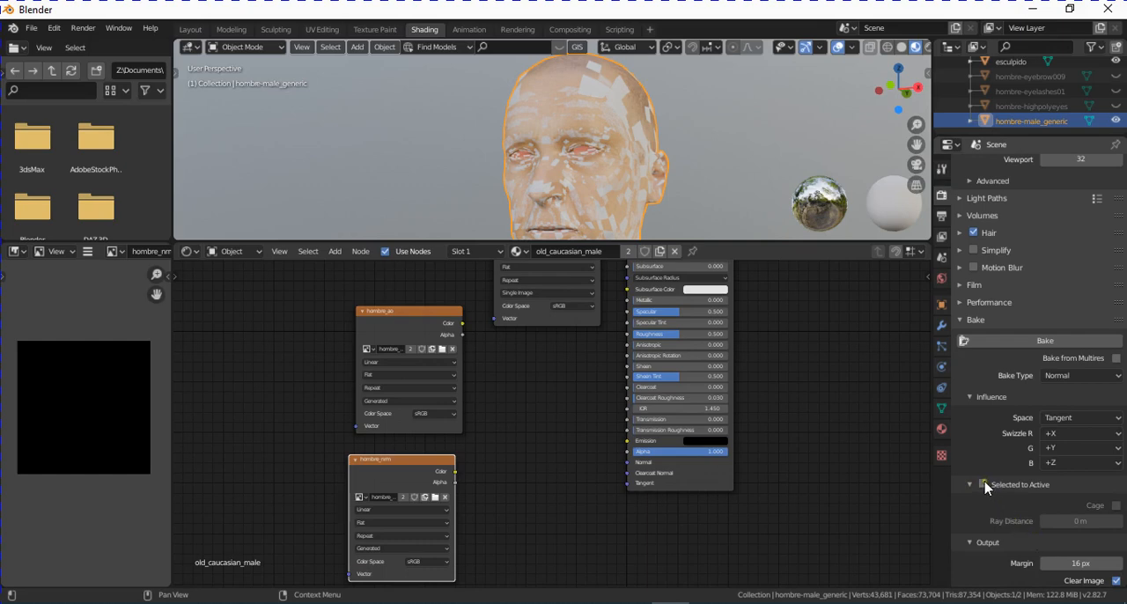
{"action": "left_click", "coordinate": [984, 485]}
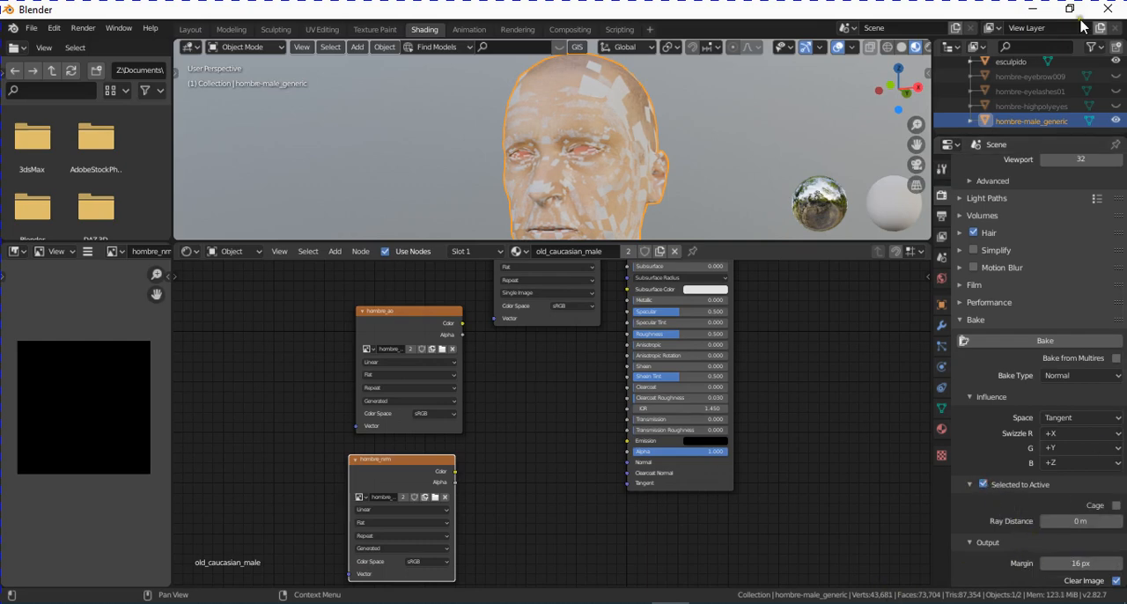
- Select the esculpido mesh and add hombre-male_generic to the selection as the active object
{"action": "left_click_drag", "start_coordinate": [1054, 134], "coordinate": [1065, 199]}
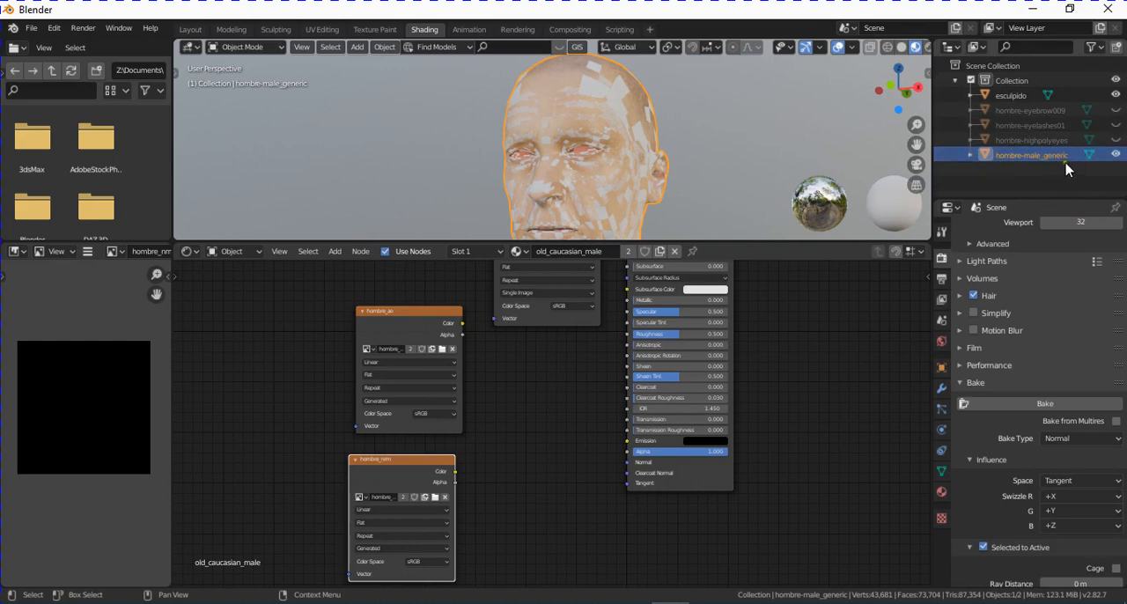
{"action": "left_click", "coordinate": [1012, 97]}
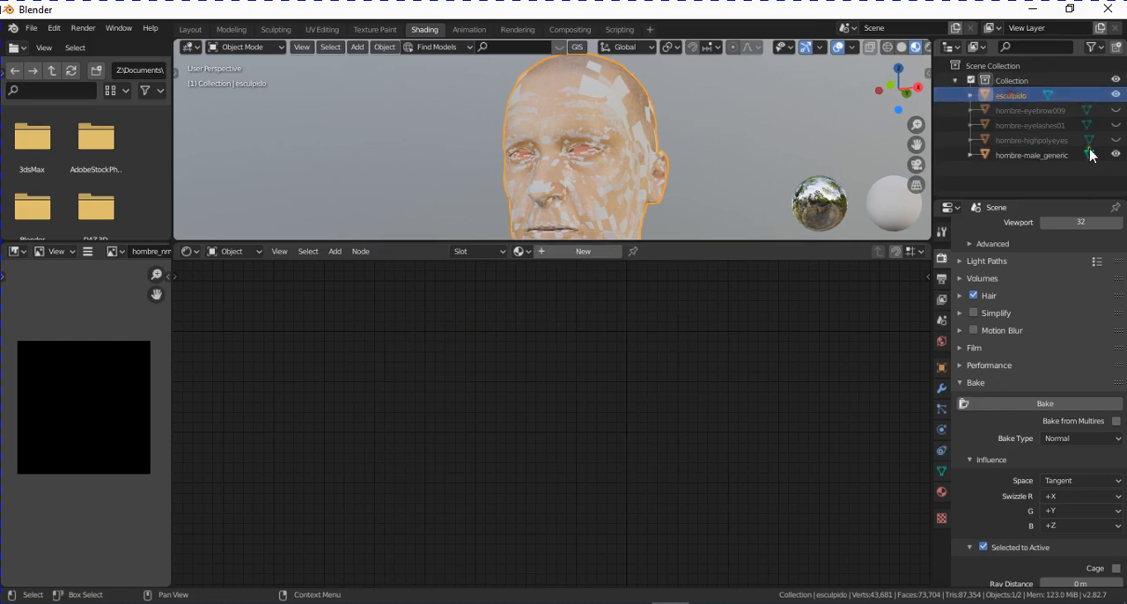
{"action": "left_click", "coordinate": [1028, 156], "text": "ctrl"}
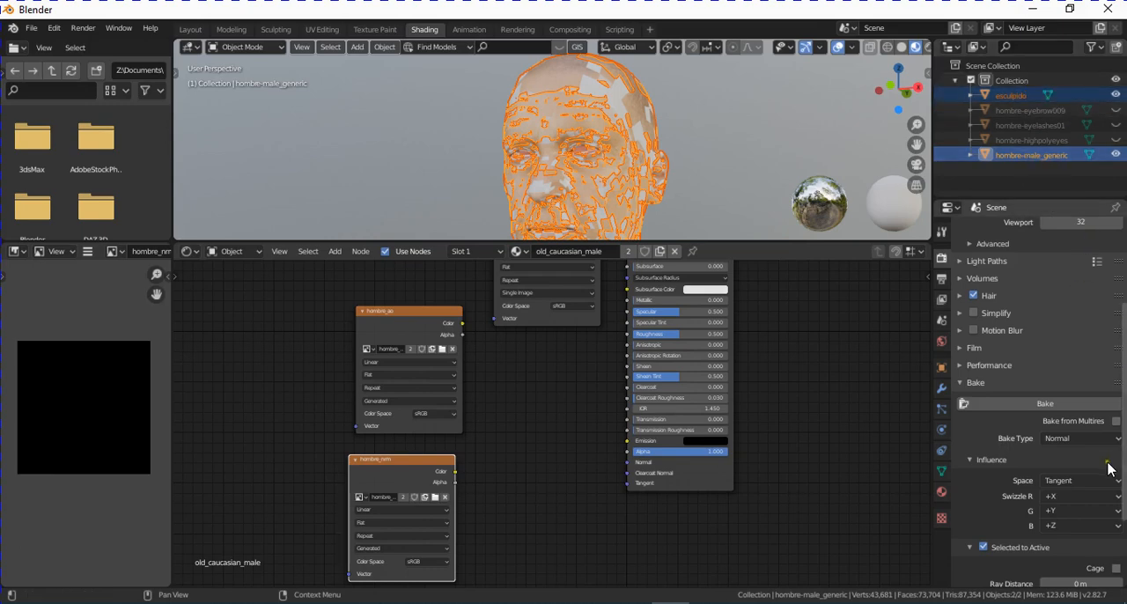
- Set the bake ray distance to 0.01 m and bake the normal map into hombre_nrm
{"action": "scroll", "coordinate": [1113, 464], "scroll_direction": "down", "scroll_amount": 3}
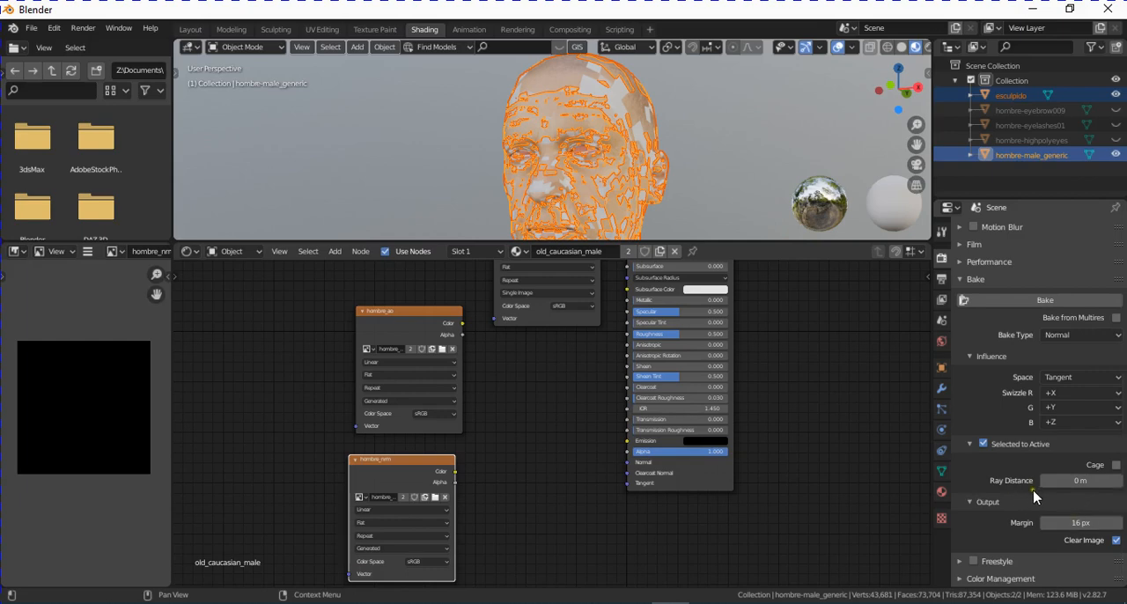
{"action": "left_click", "coordinate": [1073, 481]}
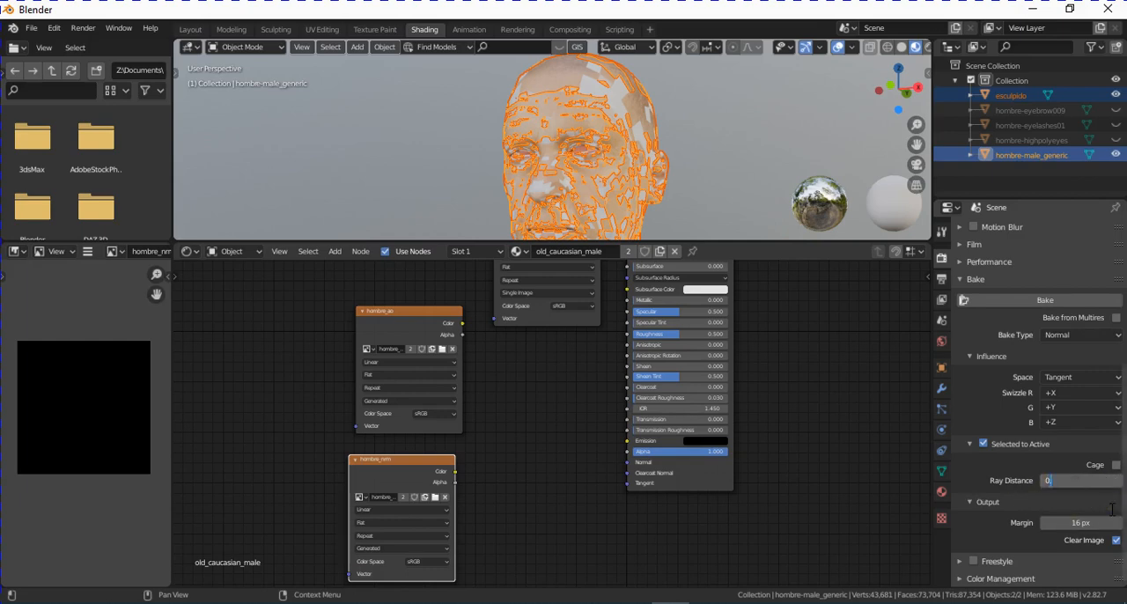
{"action": "key", "text": "Return"}
{"action": "left_click", "coordinate": [1044, 303]}
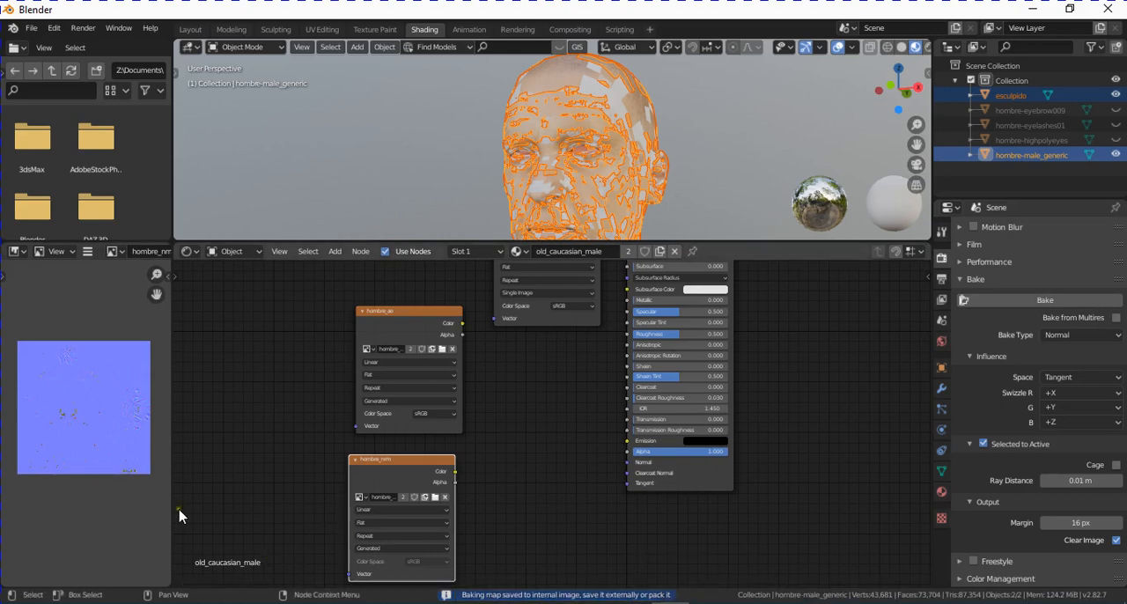
- Examine the baked hombre_nrm map up close for wrinkle detail and discoloured patches
{"action": "scroll", "coordinate": [114, 437], "scroll_direction": "up", "scroll_amount": 5}
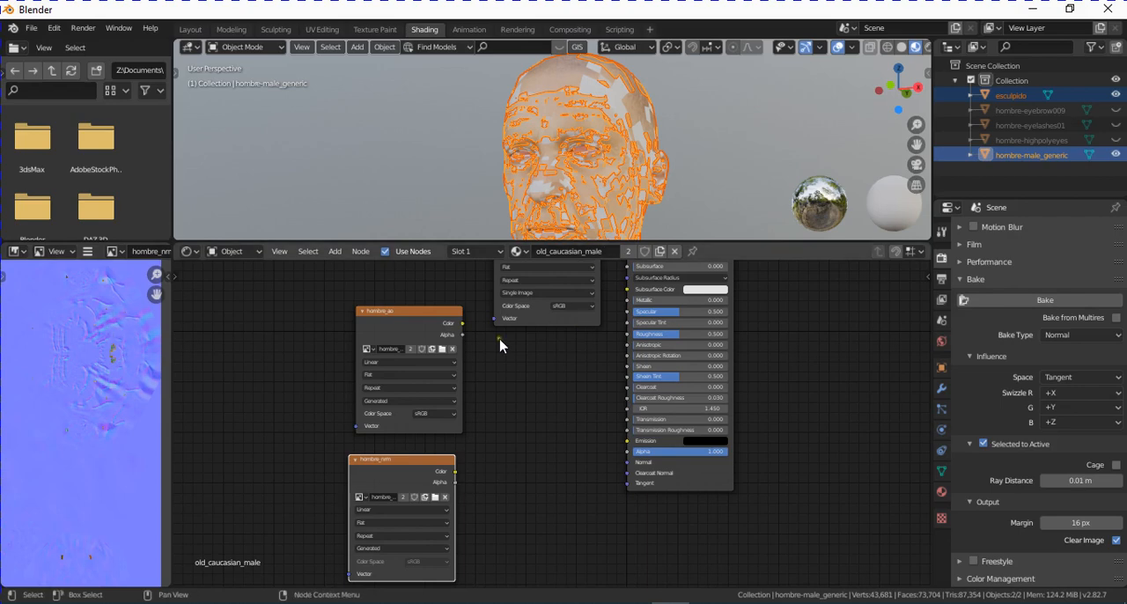
{"action": "scroll", "coordinate": [110, 319], "scroll_direction": "down", "scroll_amount": 2}
{"action": "middle_click_drag", "start_coordinate": [90, 336], "coordinate": [80, 291]}
{"action": "scroll", "coordinate": [89, 344], "scroll_direction": "up", "scroll_amount": 3}
{"action": "middle_click_drag", "start_coordinate": [91, 360], "coordinate": [81, 339]}
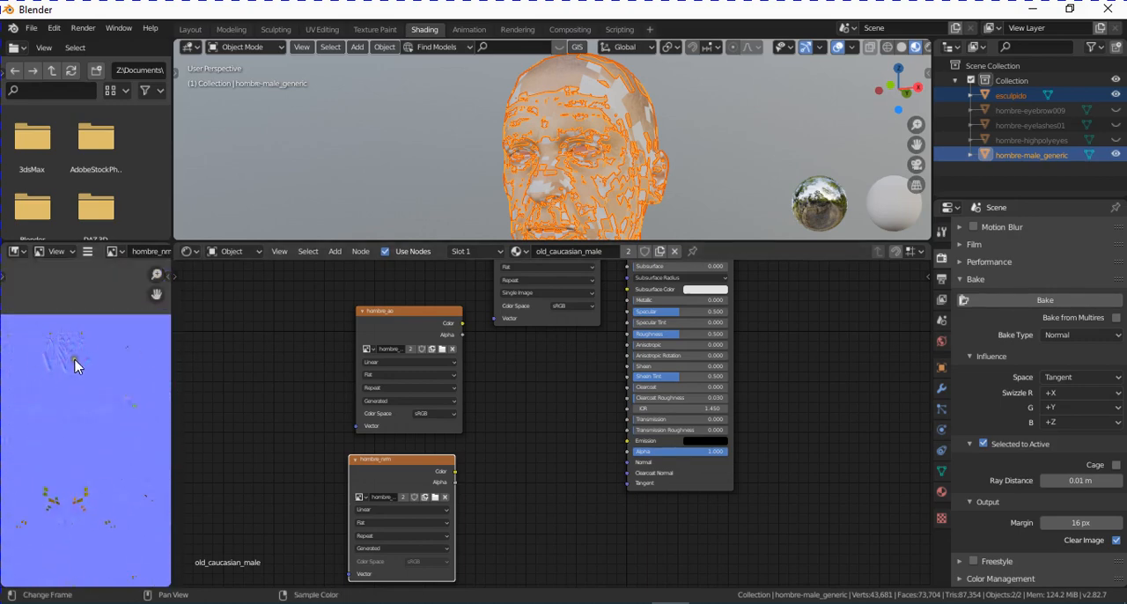
{"action": "middle_click_drag", "start_coordinate": [78, 433], "coordinate": [78, 359]}
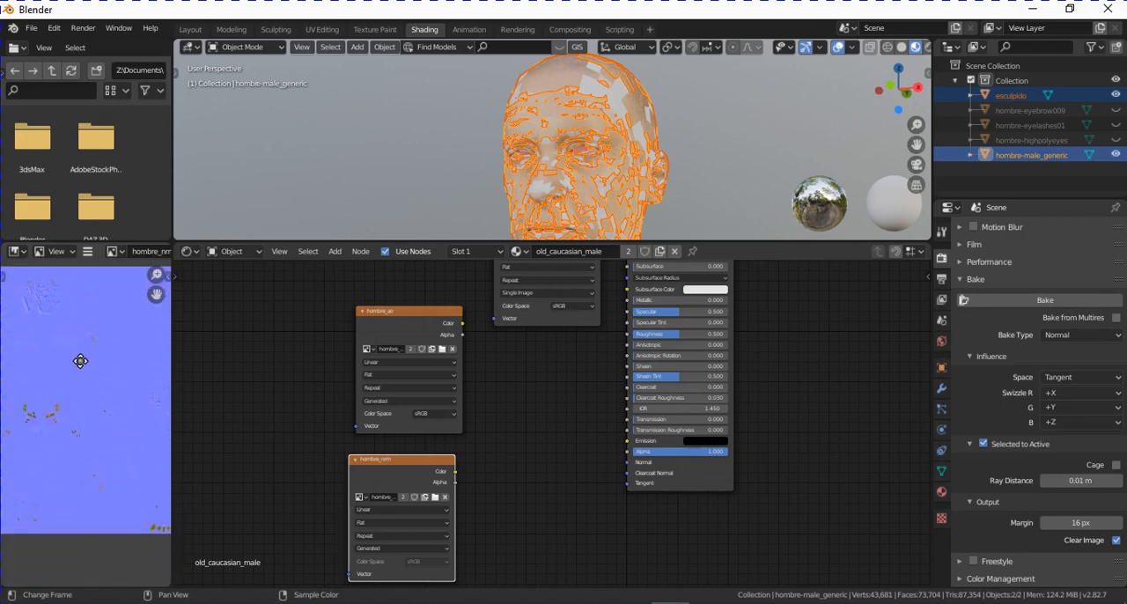
{"action": "scroll", "coordinate": [97, 352], "scroll_direction": "down", "scroll_amount": 1}
- Compare the layout of old_lightskinned_male_diffuse.png with the hombre_nrm map to locate the faulty patches on the body
{"action": "left_click", "coordinate": [114, 252]}
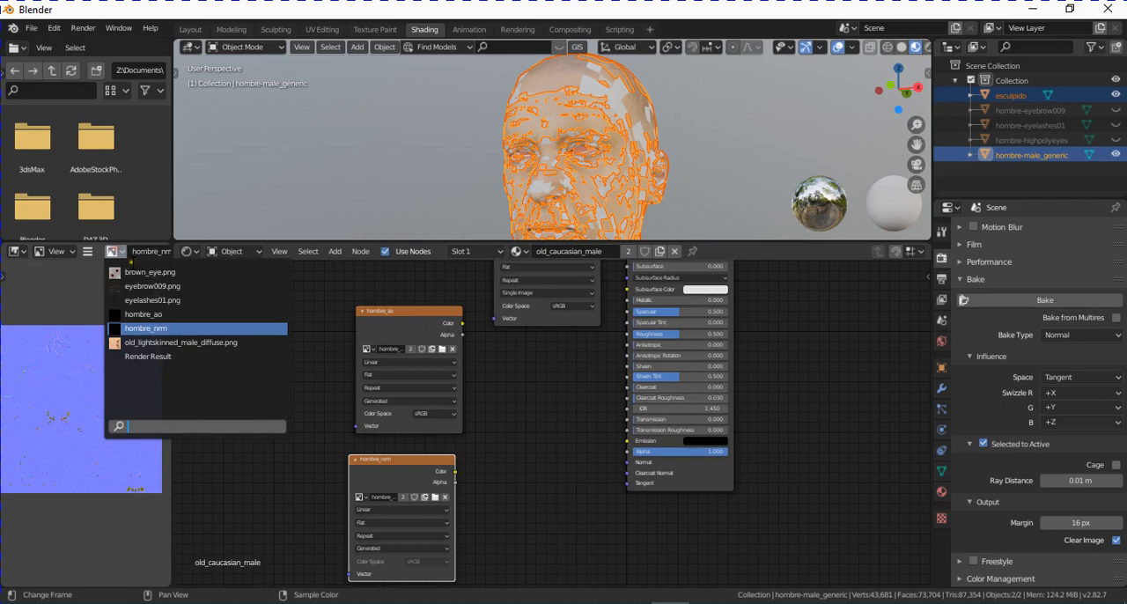
{"action": "left_click", "coordinate": [159, 341]}
{"action": "scroll", "coordinate": [121, 447], "scroll_direction": "down", "scroll_amount": 3}
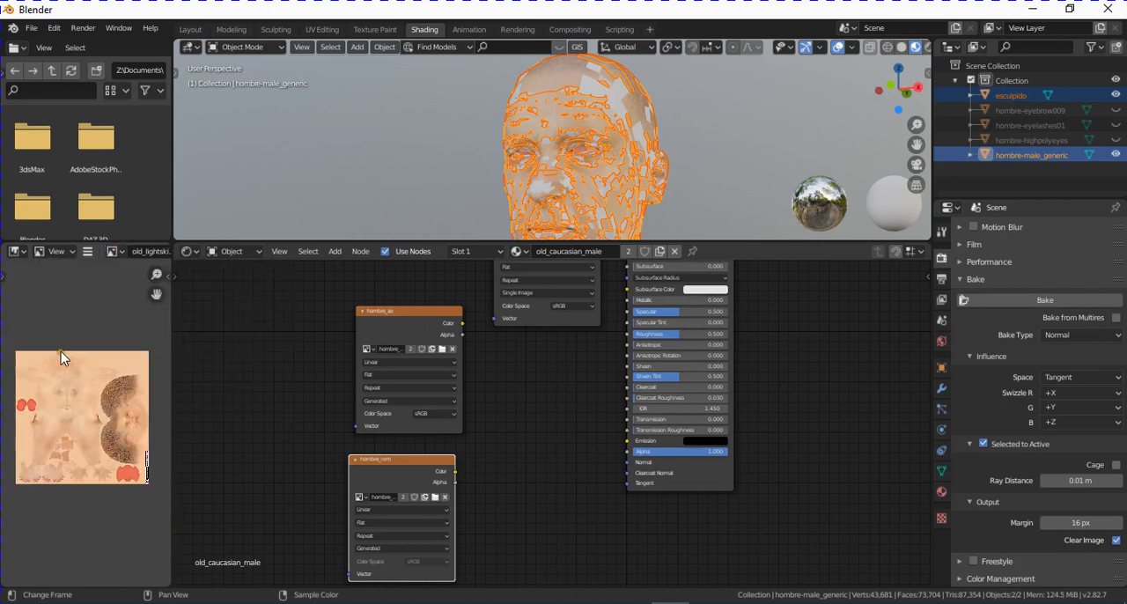
{"action": "left_click", "coordinate": [115, 252]}
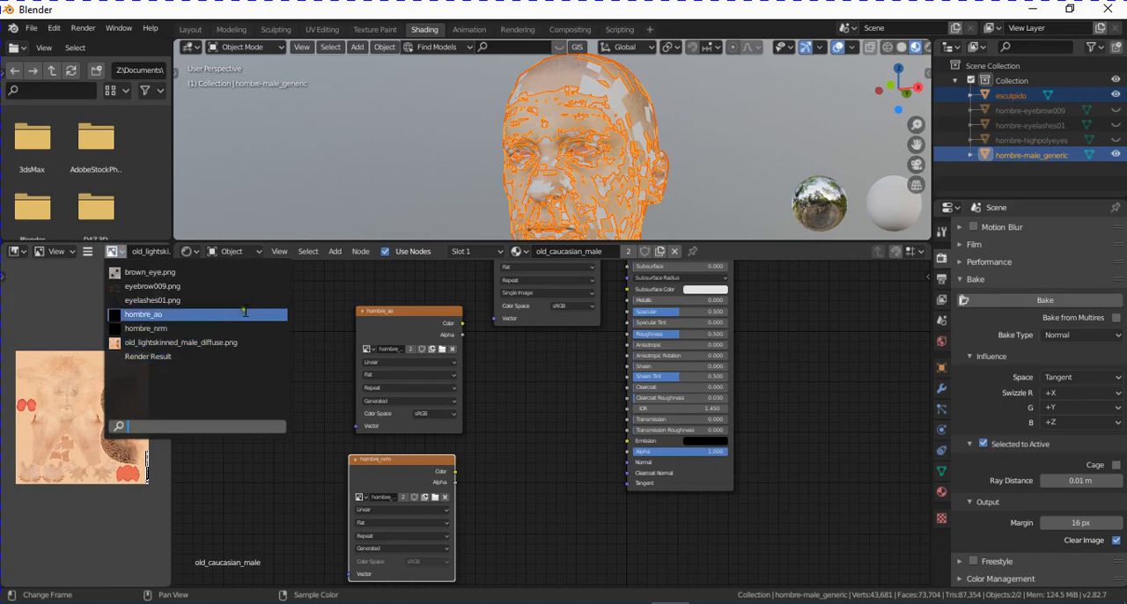
{"action": "left_click", "coordinate": [177, 327]}
{"action": "scroll", "coordinate": [117, 419], "scroll_direction": "up", "scroll_amount": 6}
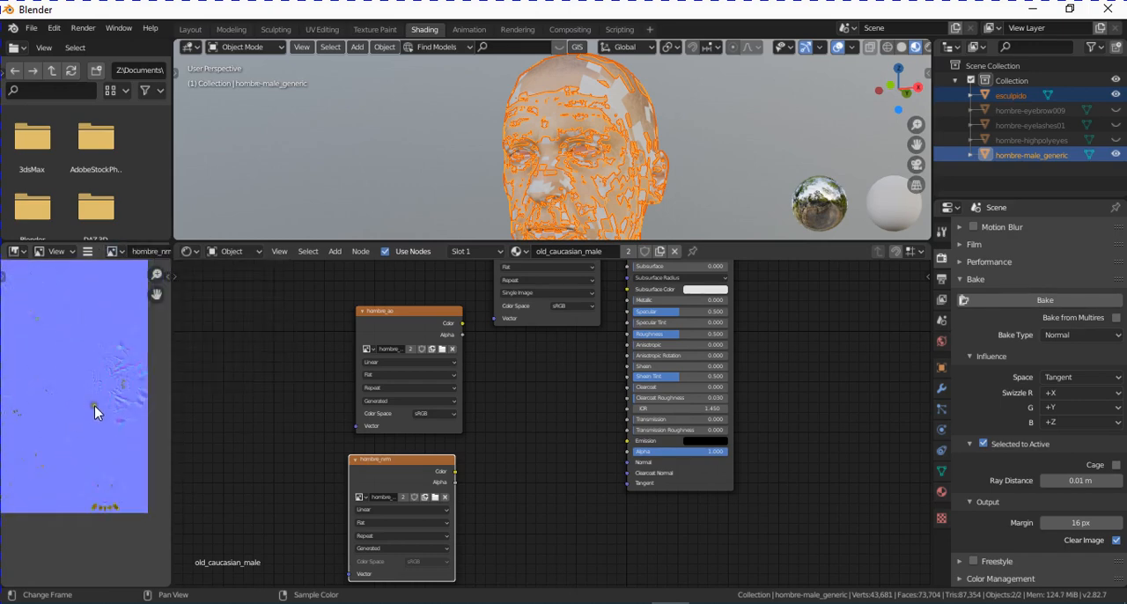
{"action": "middle_click_drag", "start_coordinate": [95, 405], "coordinate": [154, 401]}
{"action": "scroll", "coordinate": [80, 403], "scroll_direction": "up", "scroll_amount": 5}
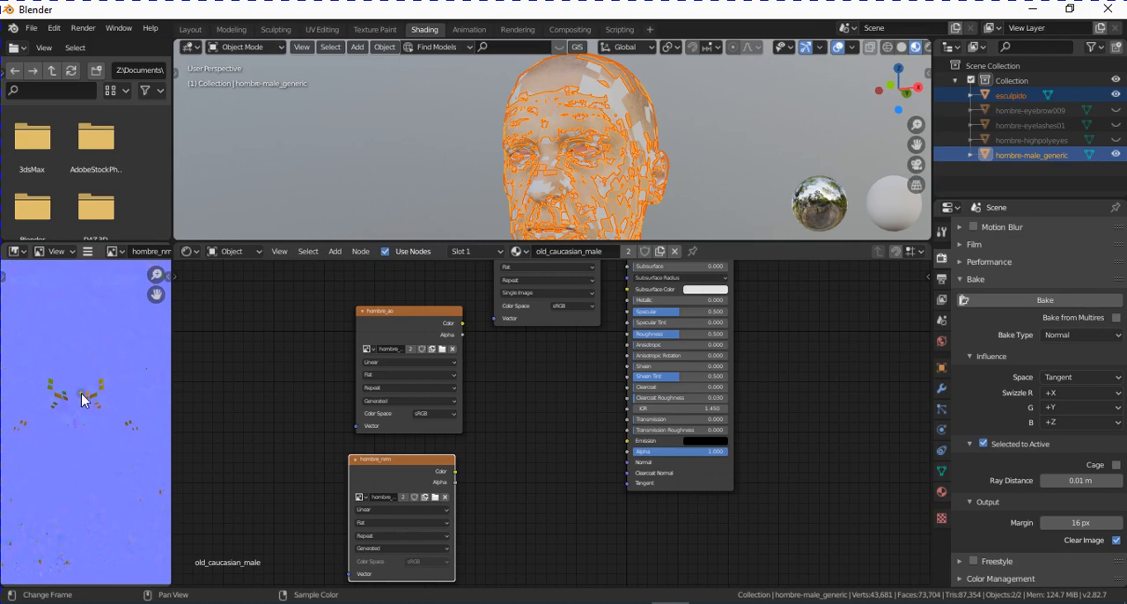
{"action": "scroll", "coordinate": [75, 421], "scroll_direction": "up", "scroll_amount": 1}
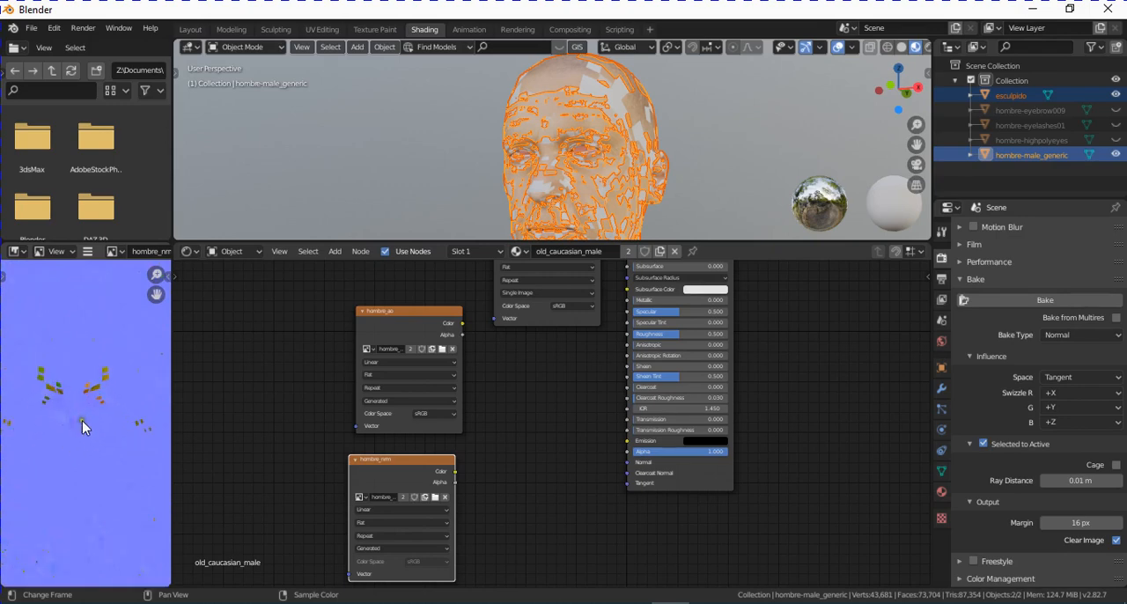
- Rebake the normal map with a ray distance of 0.03 m
{"action": "left_click", "coordinate": [1076, 481]}
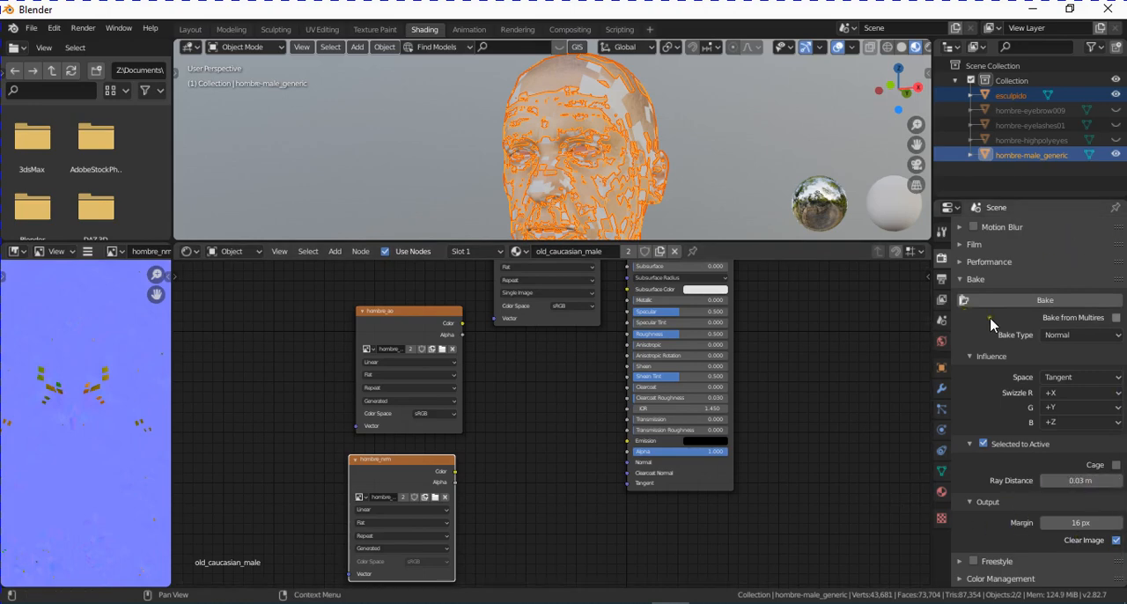
{"action": "left_click", "coordinate": [1047, 301]}
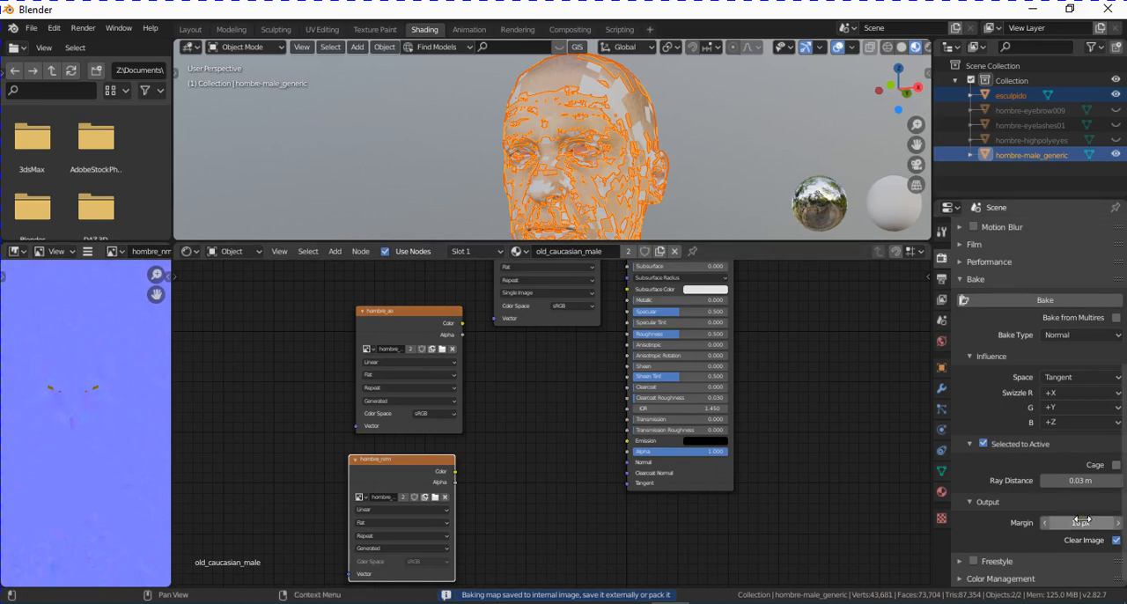
- Rebake the normal map with a ray distance of 0.05 m and check the whole map for remaining artifacts
{"action": "left_click", "coordinate": [1084, 480]}
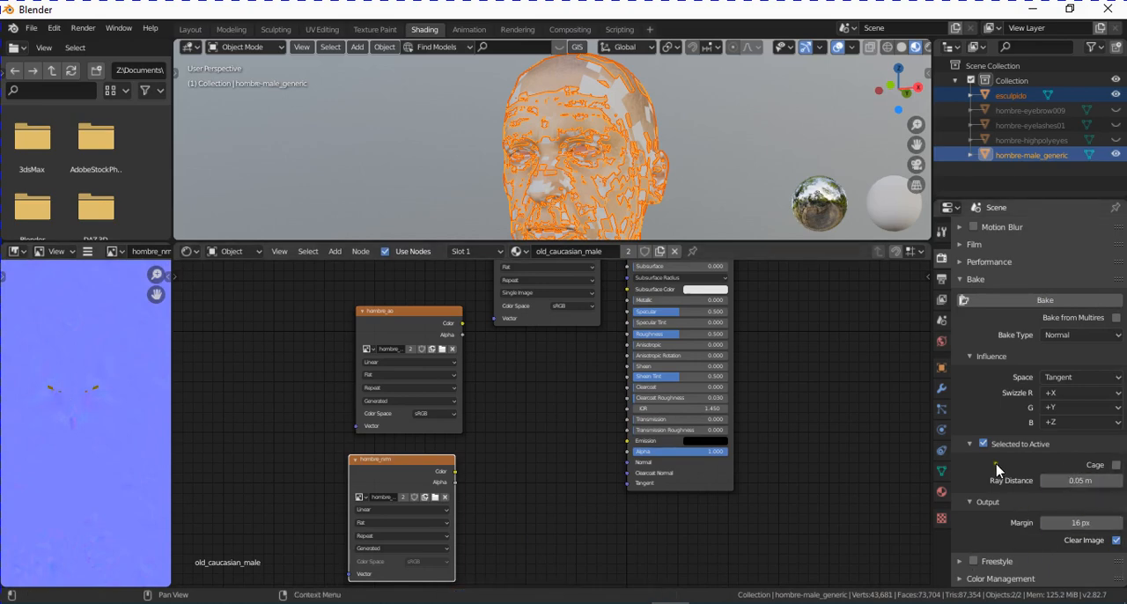
{"action": "left_click", "coordinate": [1028, 301]}
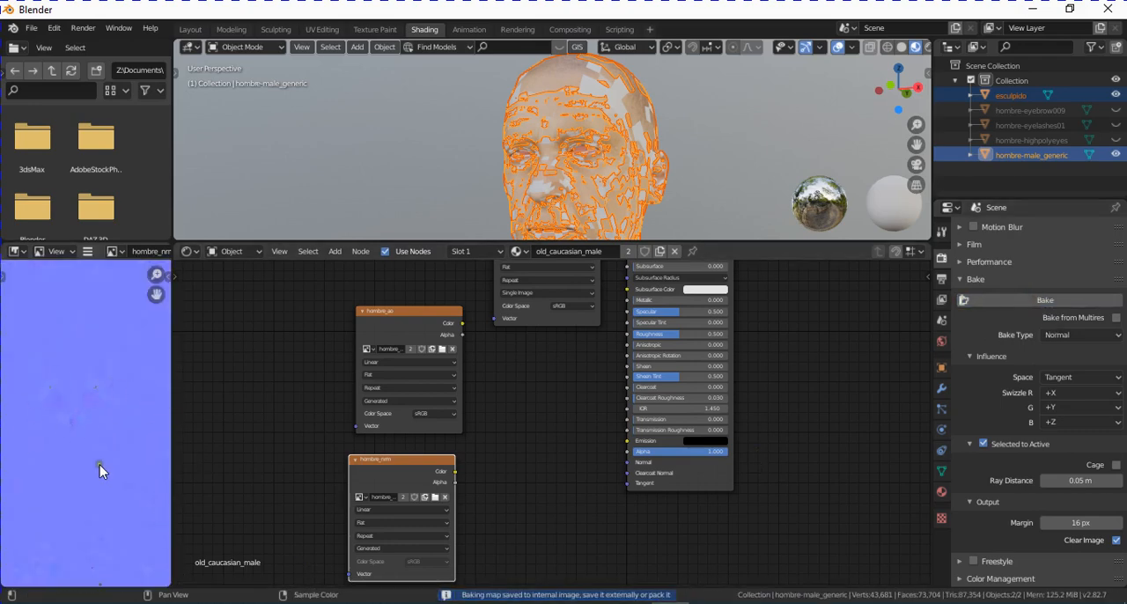
{"action": "scroll", "coordinate": [85, 412], "scroll_direction": "down", "scroll_amount": 5}
{"action": "scroll", "coordinate": [95, 415], "scroll_direction": "up", "scroll_amount": 2}
{"action": "middle_click_drag", "start_coordinate": [97, 416], "coordinate": [38, 404]}
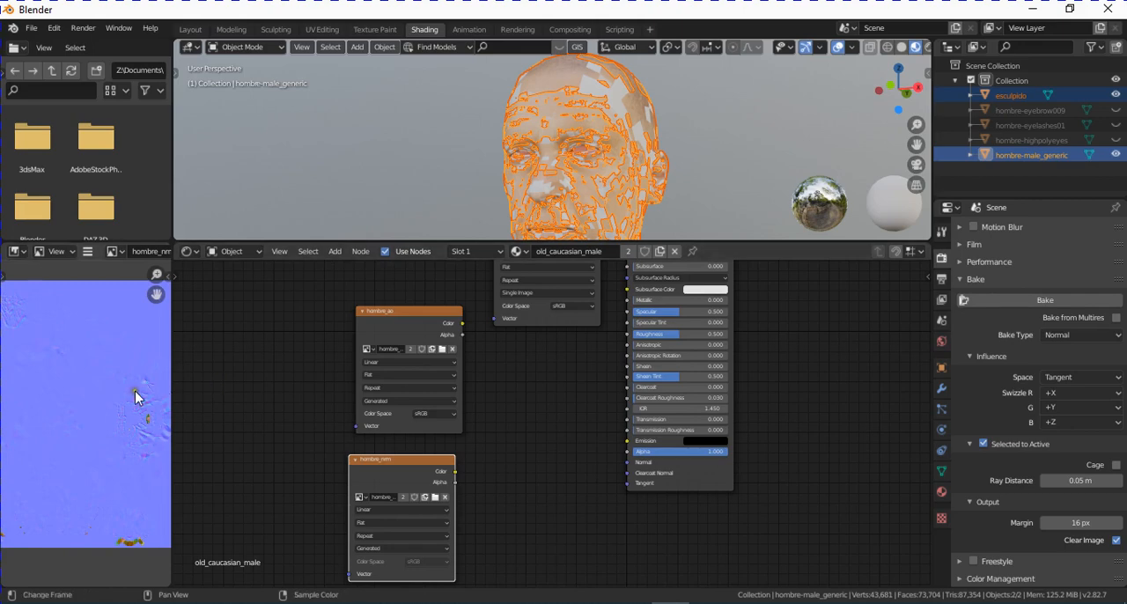
{"action": "scroll", "coordinate": [138, 387], "scroll_direction": "down", "scroll_amount": 3}
{"action": "middle_click_drag", "start_coordinate": [47, 377], "coordinate": [90, 398]}
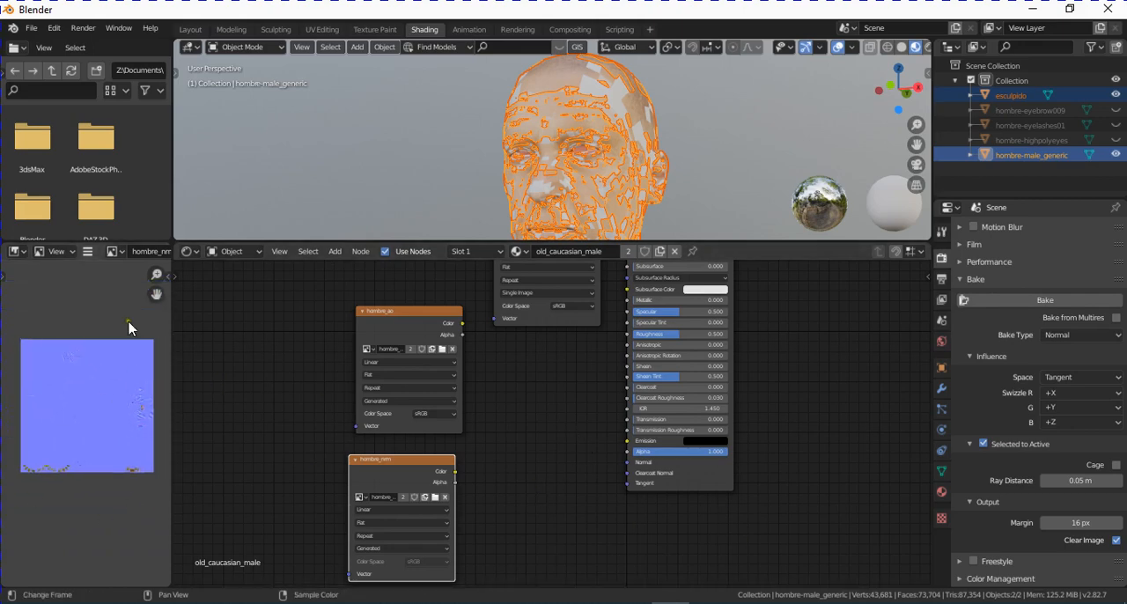
- Save the baked normal map to the Desktop as hombre_nrm.png in PNG format
{"action": "left_click", "coordinate": [89, 259]}
{"action": "mouse_move", "coordinate": [101, 283]}
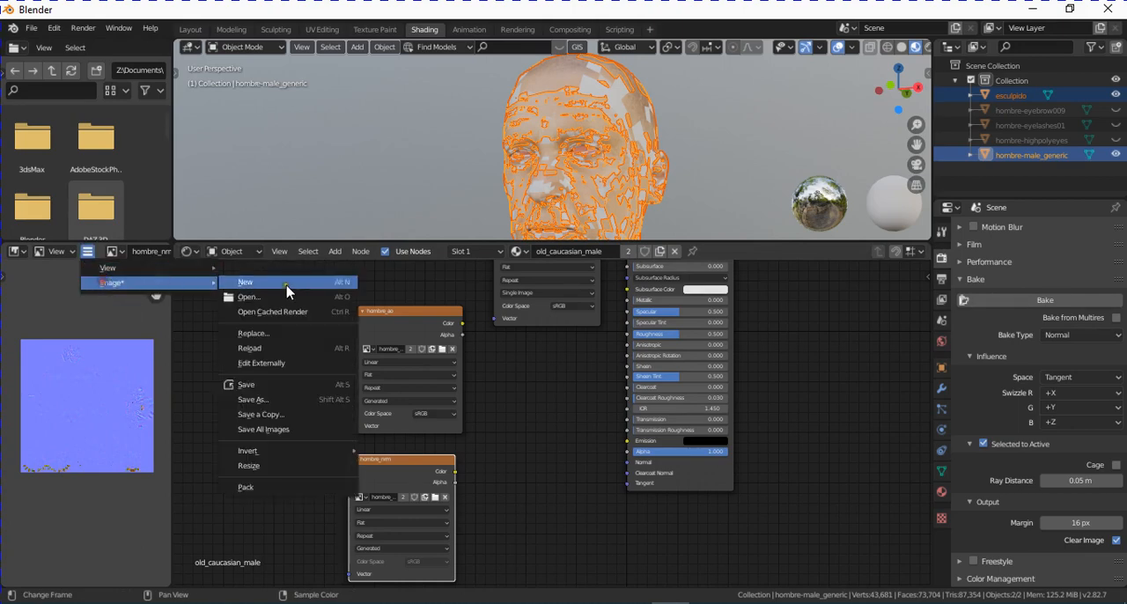
{"action": "left_click", "coordinate": [285, 399]}
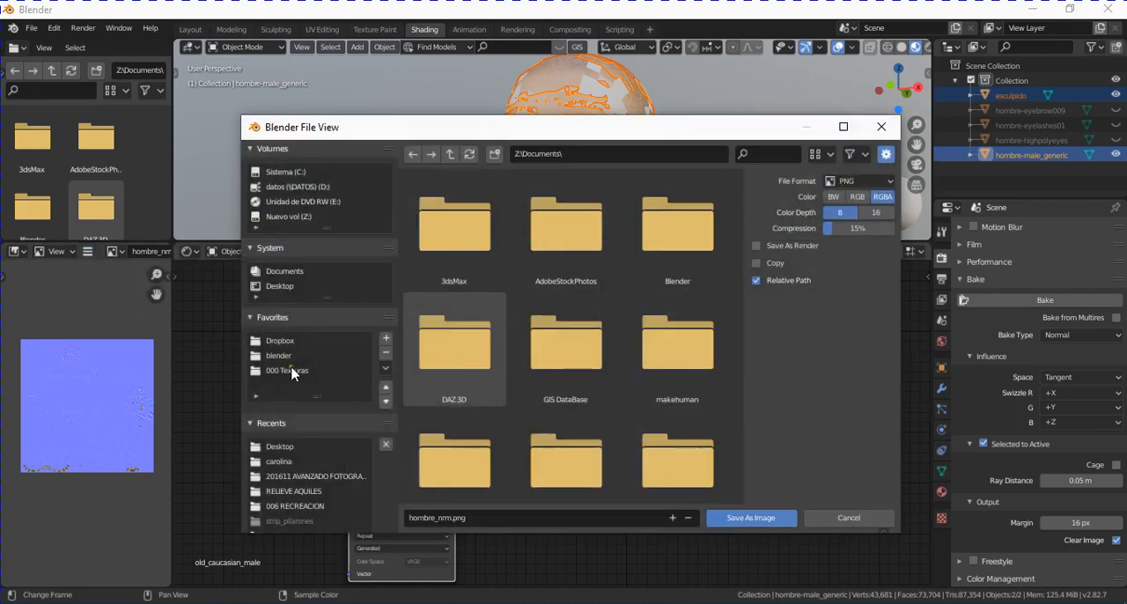
{"action": "left_click", "coordinate": [280, 287]}
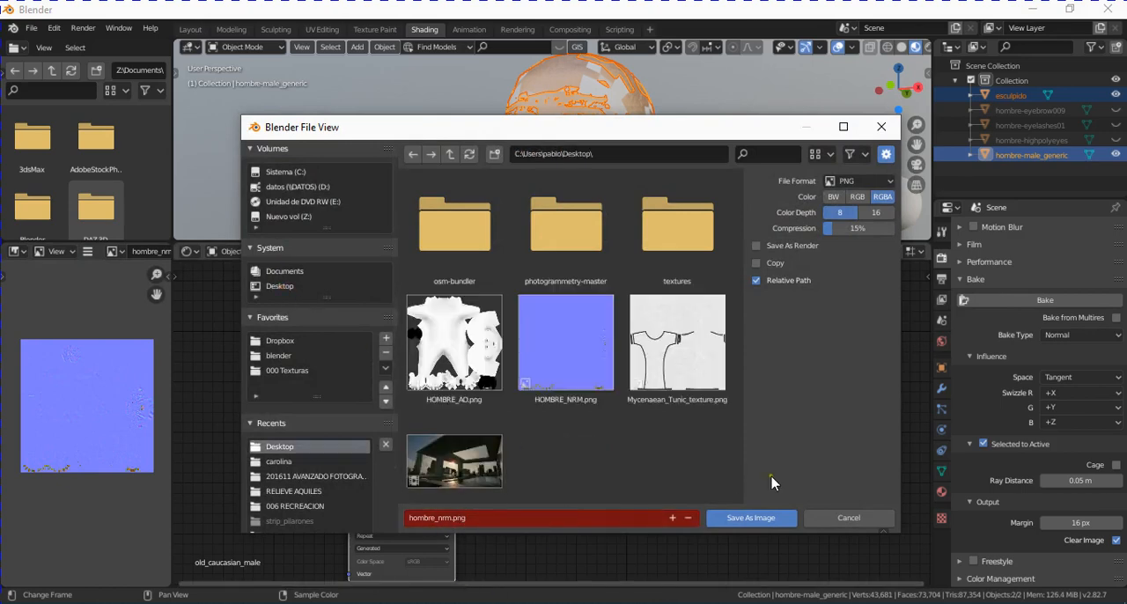
{"action": "left_click", "coordinate": [759, 520]}
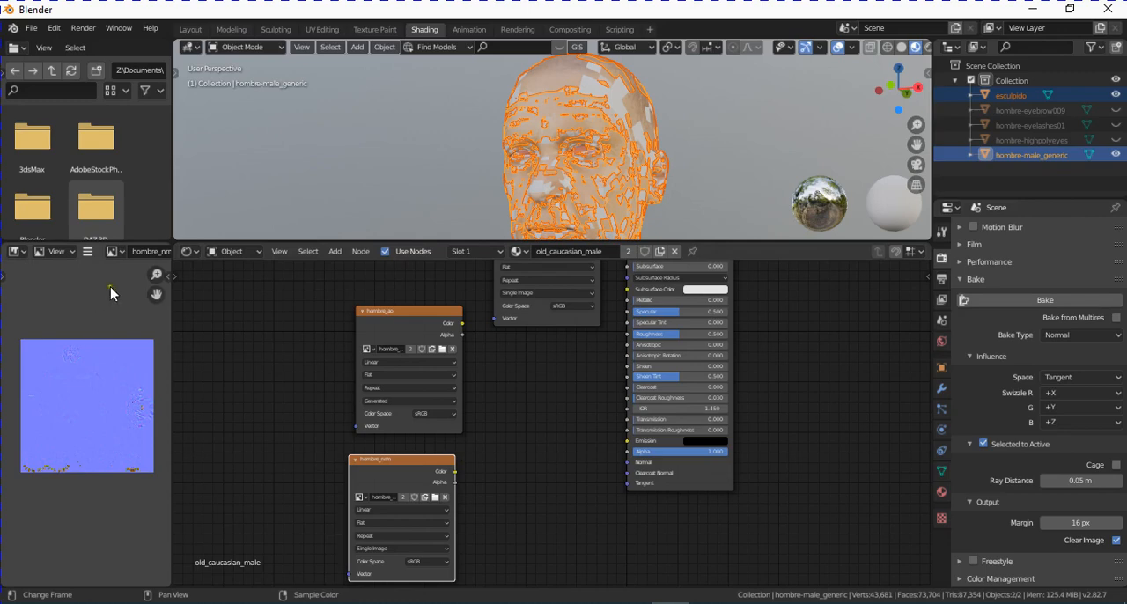
- Show hombre_ao in the image editor, make its texture node active and bake an Ambient Occlusion map into it
{"action": "left_click", "coordinate": [116, 252]}
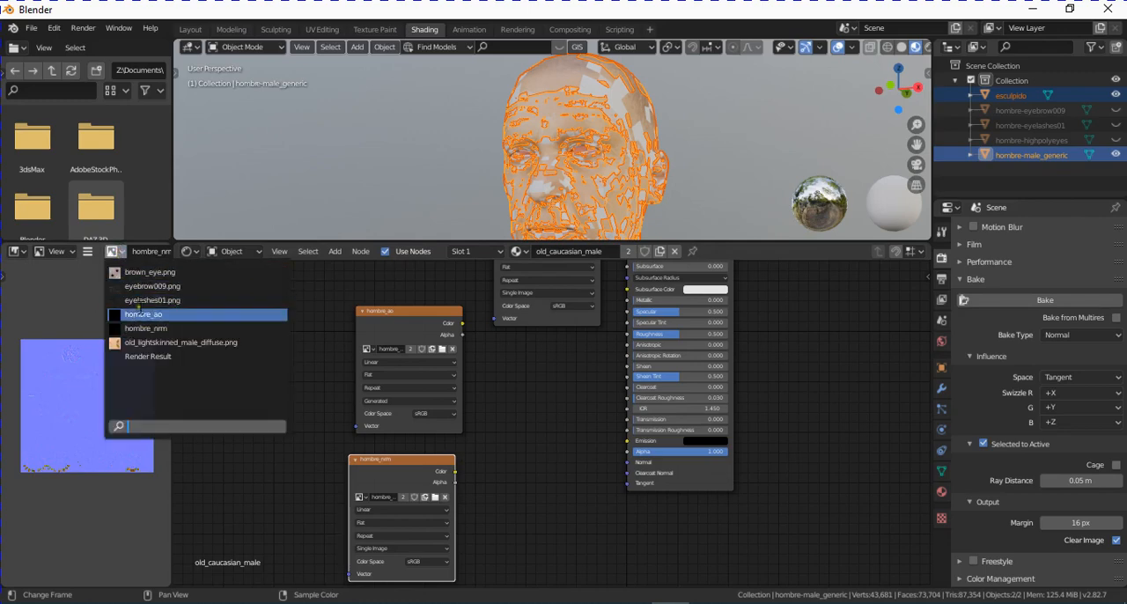
{"action": "left_click", "coordinate": [134, 314]}
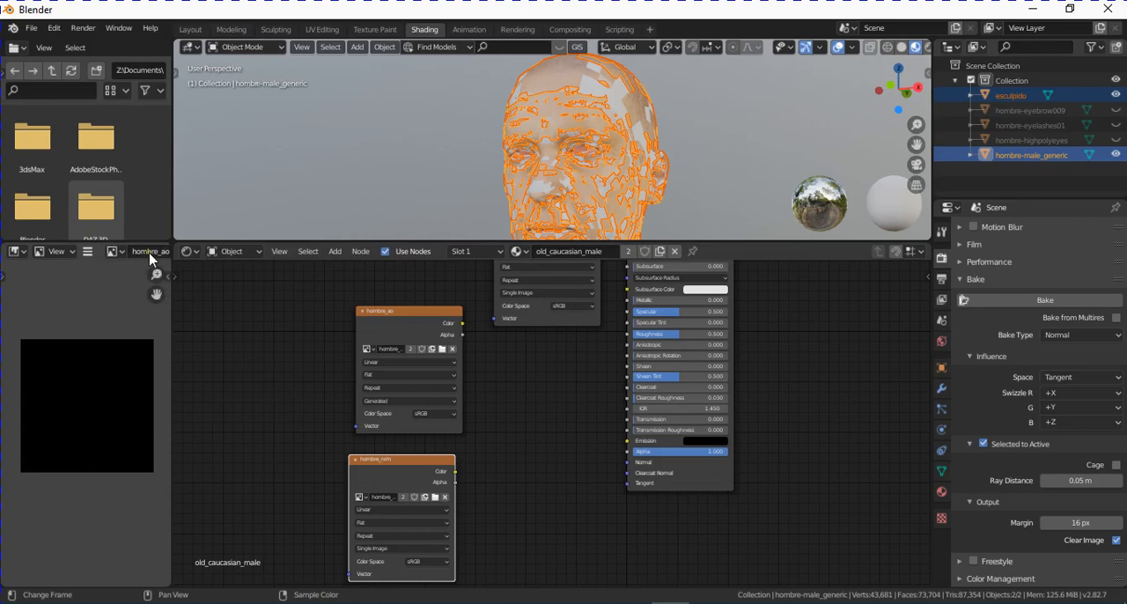
{"action": "left_click", "coordinate": [394, 319]}
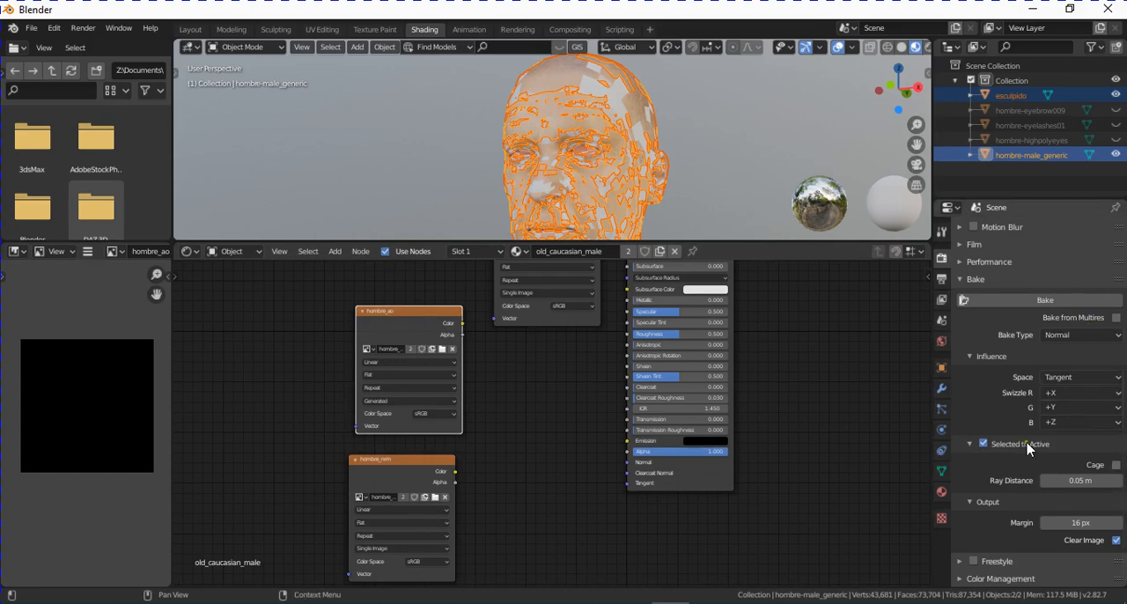
{"action": "left_click", "coordinate": [1084, 336]}
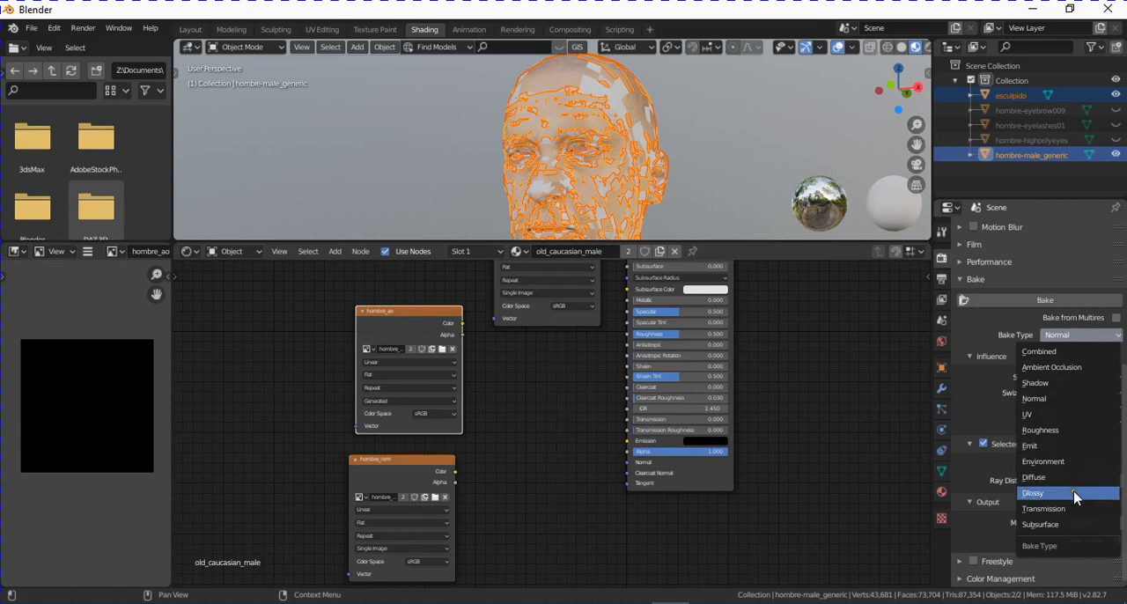
{"action": "left_click", "coordinate": [1079, 368]}
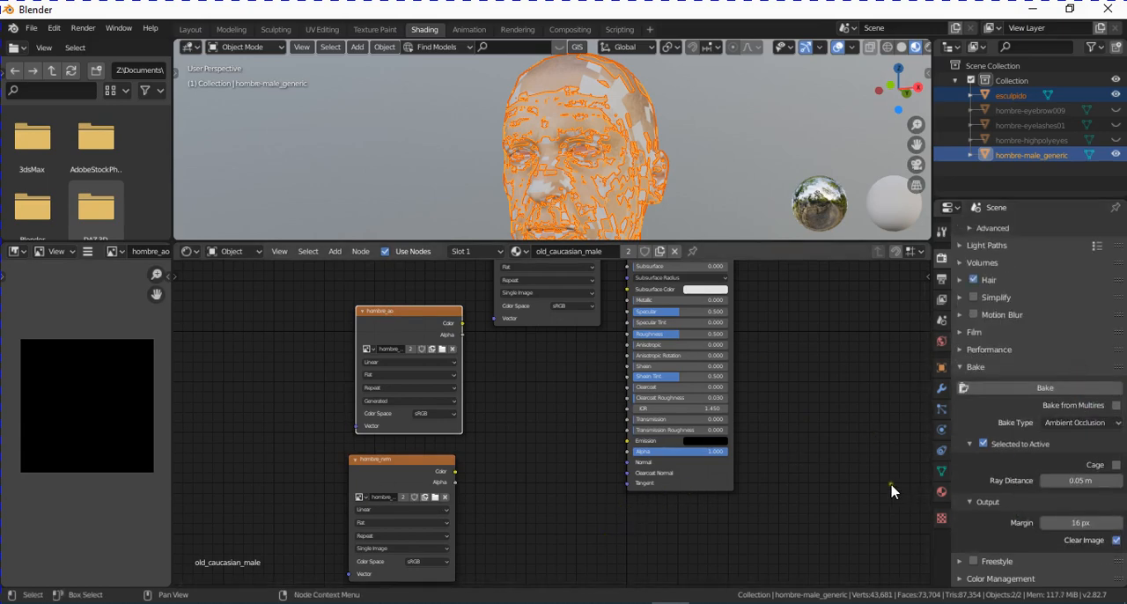
{"action": "left_click", "coordinate": [1056, 392]}
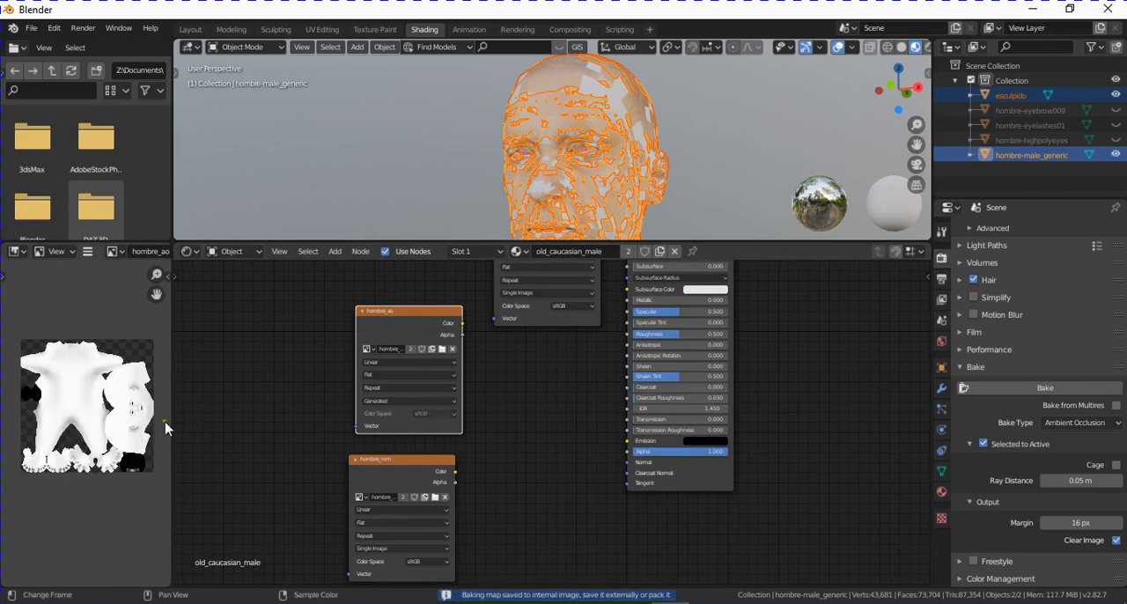
- Examine the baked hombre_ao map around the face, eyes, mouth and ears, and across the whole layout for artifacts
{"action": "scroll", "coordinate": [128, 391], "scroll_direction": "up", "scroll_amount": 5}
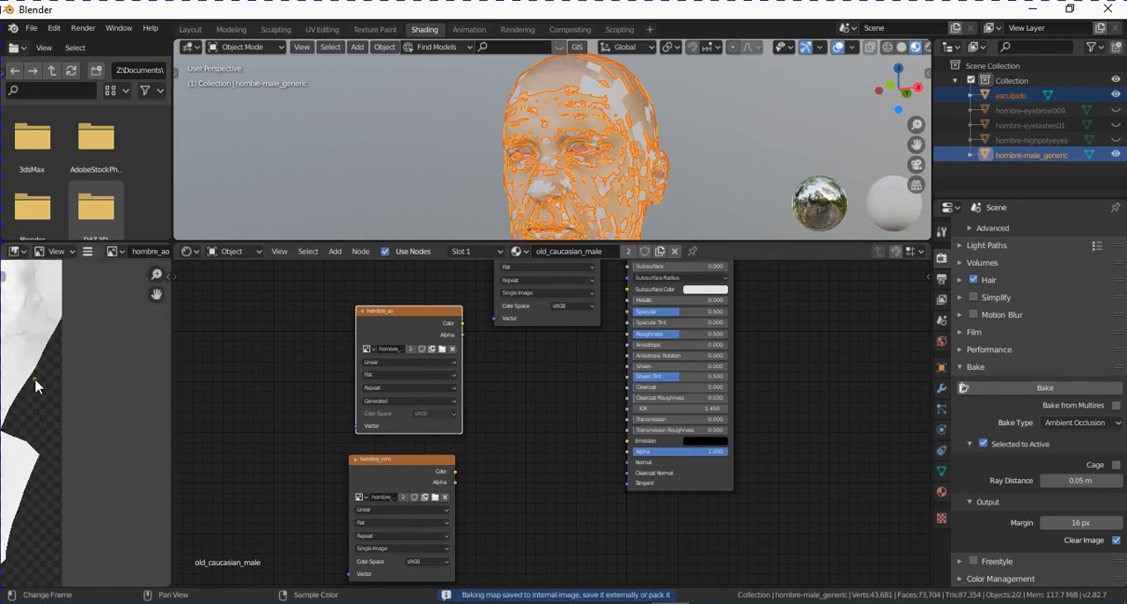
{"action": "middle_click_drag", "start_coordinate": [118, 433], "coordinate": [152, 508]}
{"action": "scroll", "coordinate": [97, 453], "scroll_direction": "up", "scroll_amount": 3}
{"action": "scroll", "coordinate": [88, 447], "scroll_direction": "down", "scroll_amount": 1}
{"action": "middle_click_drag", "start_coordinate": [88, 447], "coordinate": [135, 462]}
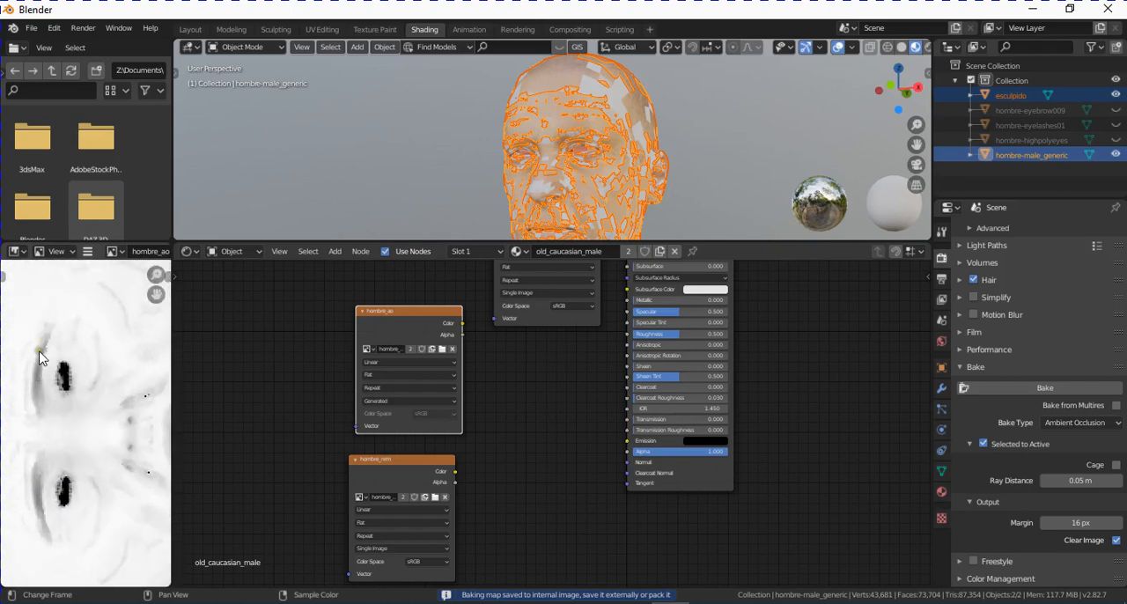
{"action": "scroll", "coordinate": [72, 370], "scroll_direction": "down", "scroll_amount": 1}
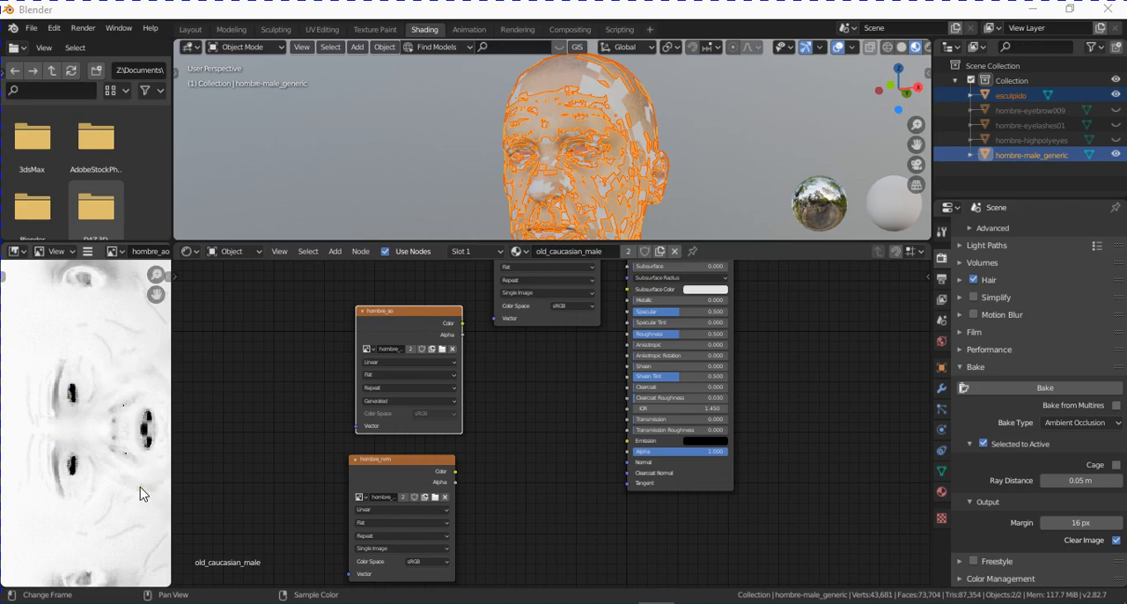
{"action": "scroll", "coordinate": [104, 347], "scroll_direction": "down", "scroll_amount": 5}
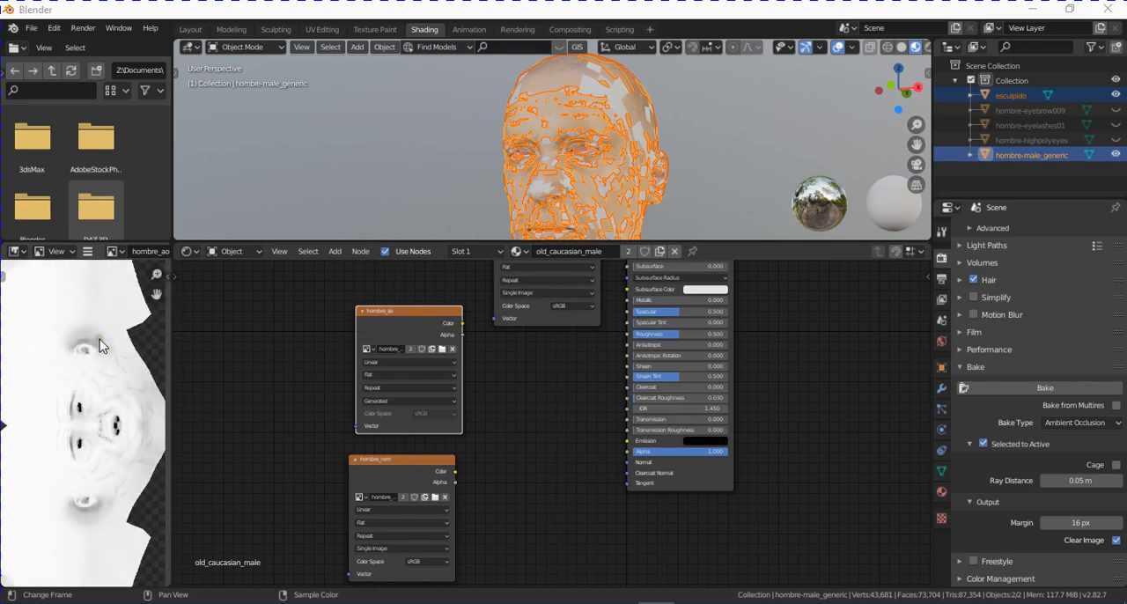
{"action": "middle_click_drag", "start_coordinate": [97, 344], "coordinate": [134, 339]}
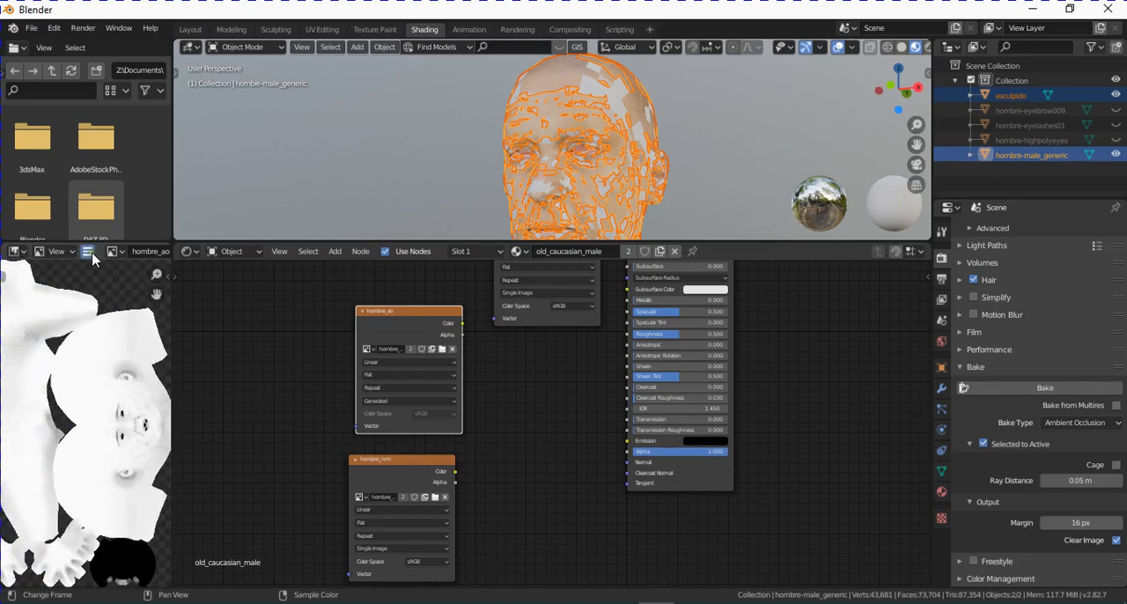
{"action": "scroll", "coordinate": [97, 378], "scroll_direction": "down", "scroll_amount": 4}
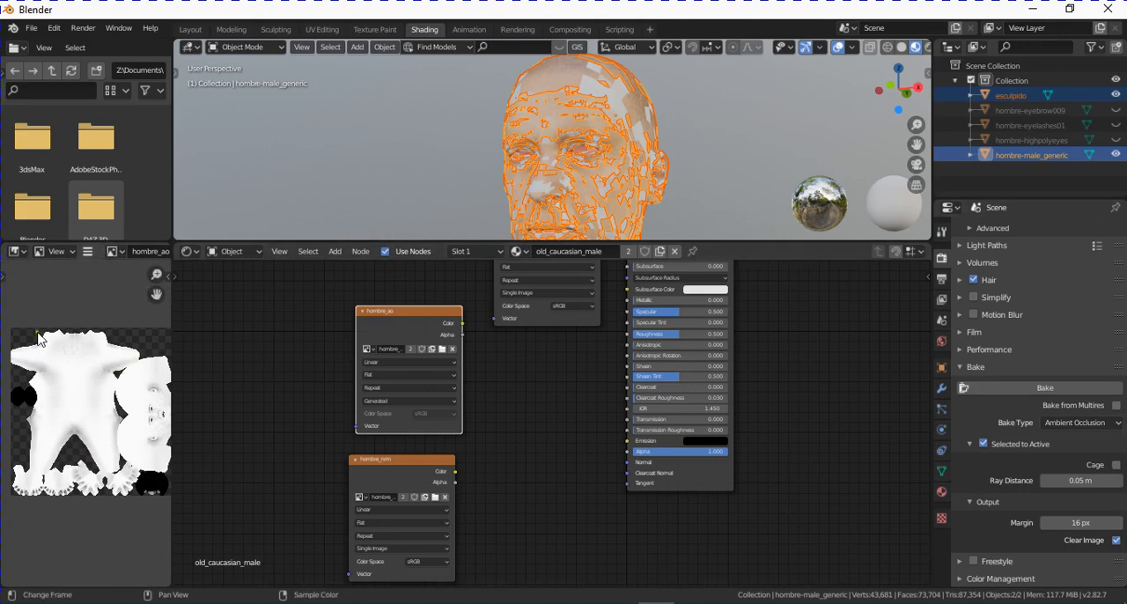
- Save the baked AO map to the Desktop as hombre_ao.png in PNG format
{"action": "left_click", "coordinate": [88, 251]}
{"action": "mouse_move", "coordinate": [113, 283]}
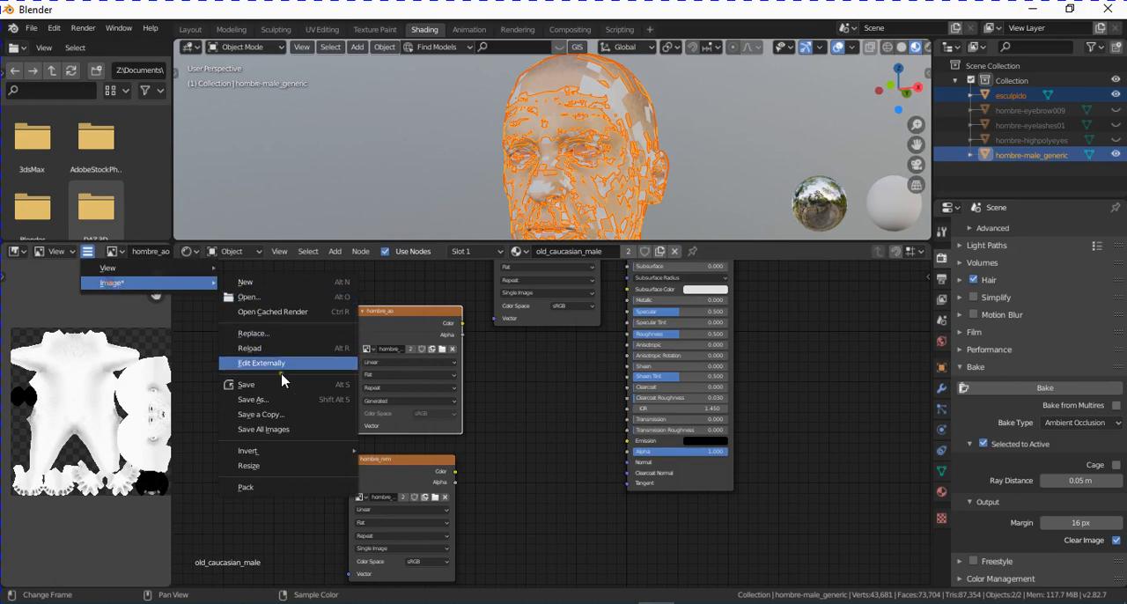
{"action": "left_click", "coordinate": [255, 399]}
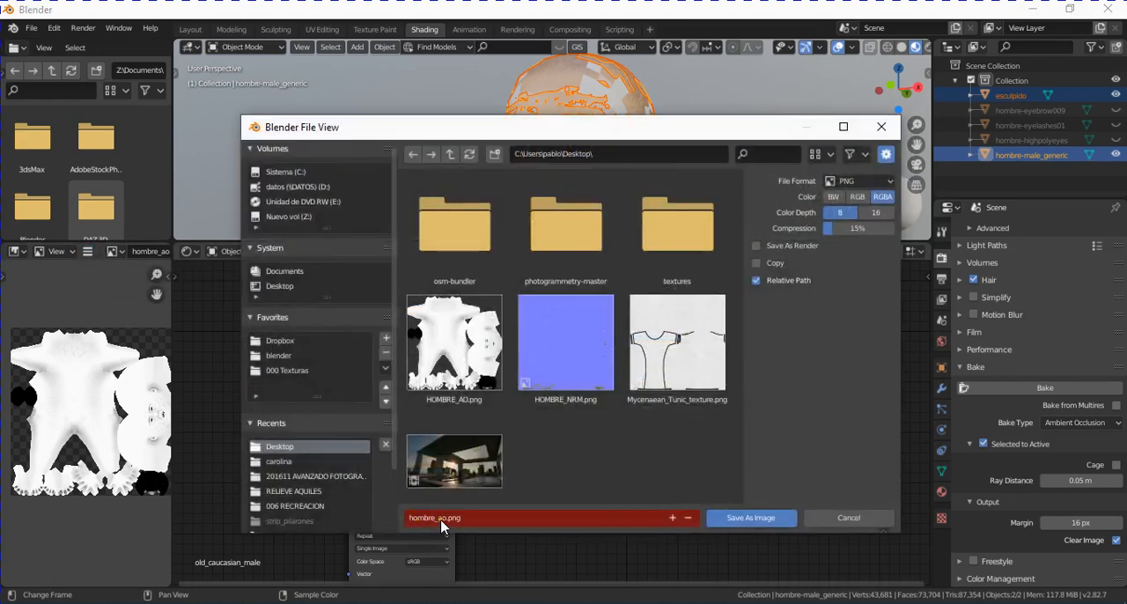
{"action": "left_click", "coordinate": [773, 510]}
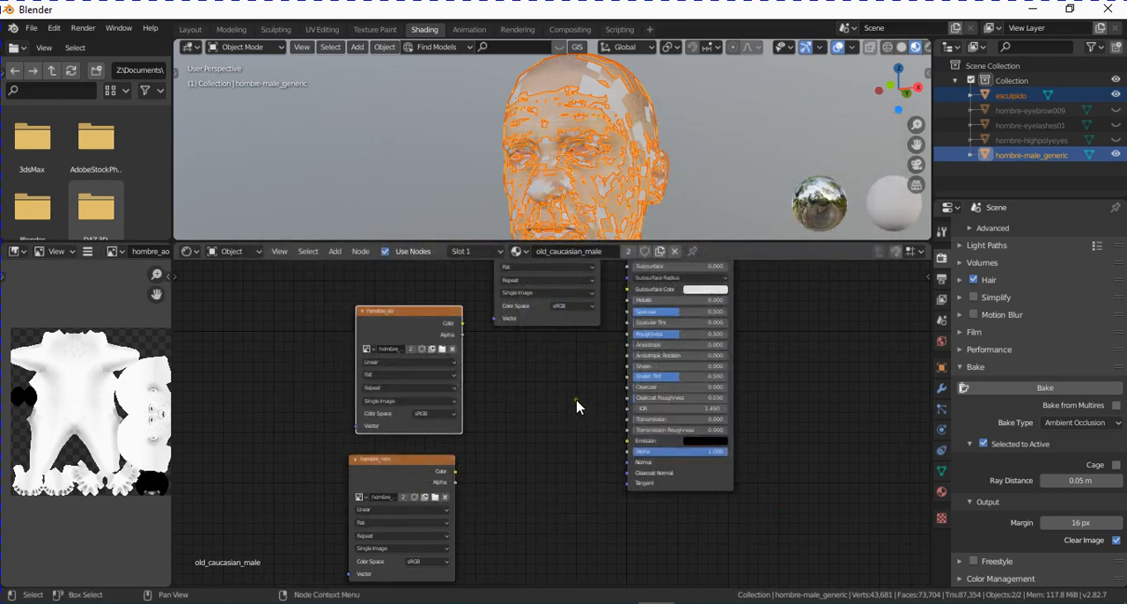
- Move the Base Color texture node slightly up and away from the Principled BSDF node
{"action": "scroll", "coordinate": [577, 407], "scroll_direction": "down", "scroll_amount": 1}
{"action": "middle_click_drag", "start_coordinate": [564, 399], "coordinate": [559, 476]}
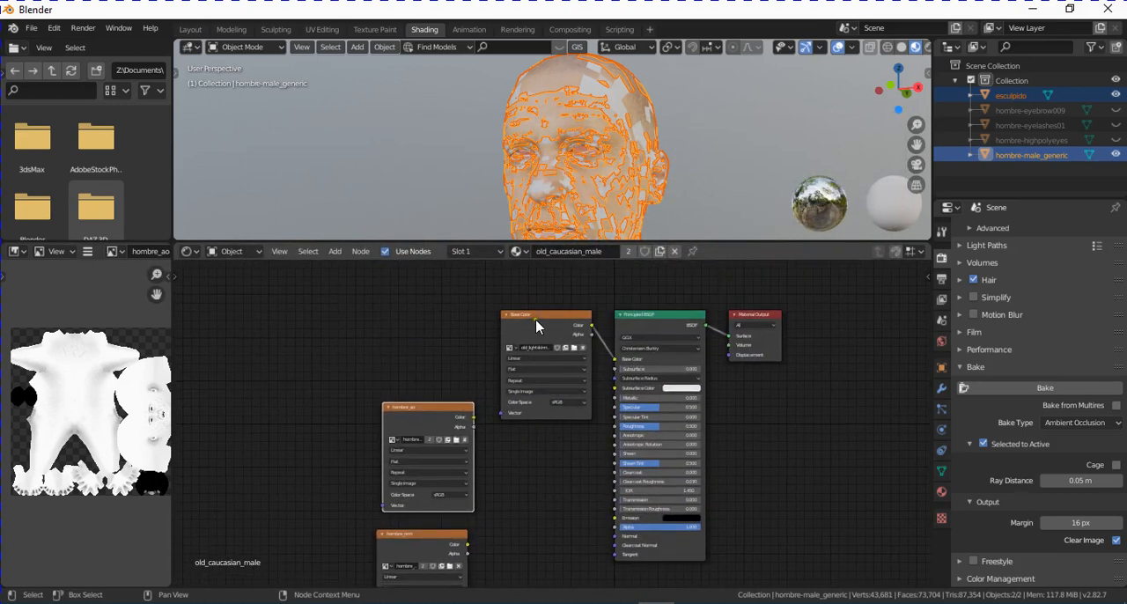
{"action": "left_click_drag", "start_coordinate": [536, 321], "coordinate": [516, 296]}
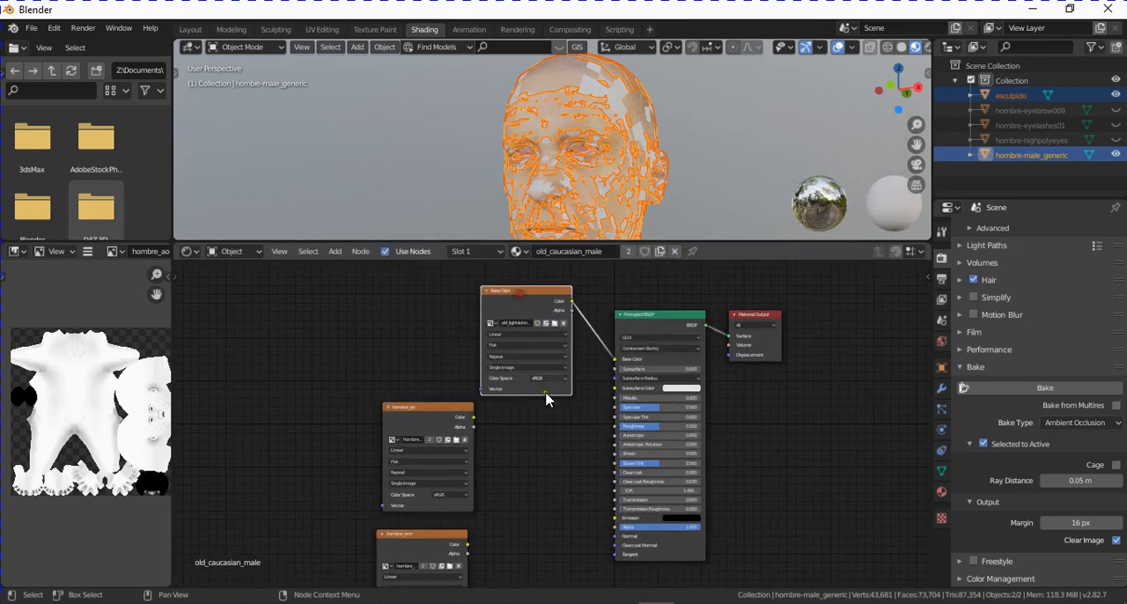
{"action": "middle_click_drag", "start_coordinate": [569, 420], "coordinate": [589, 445]}
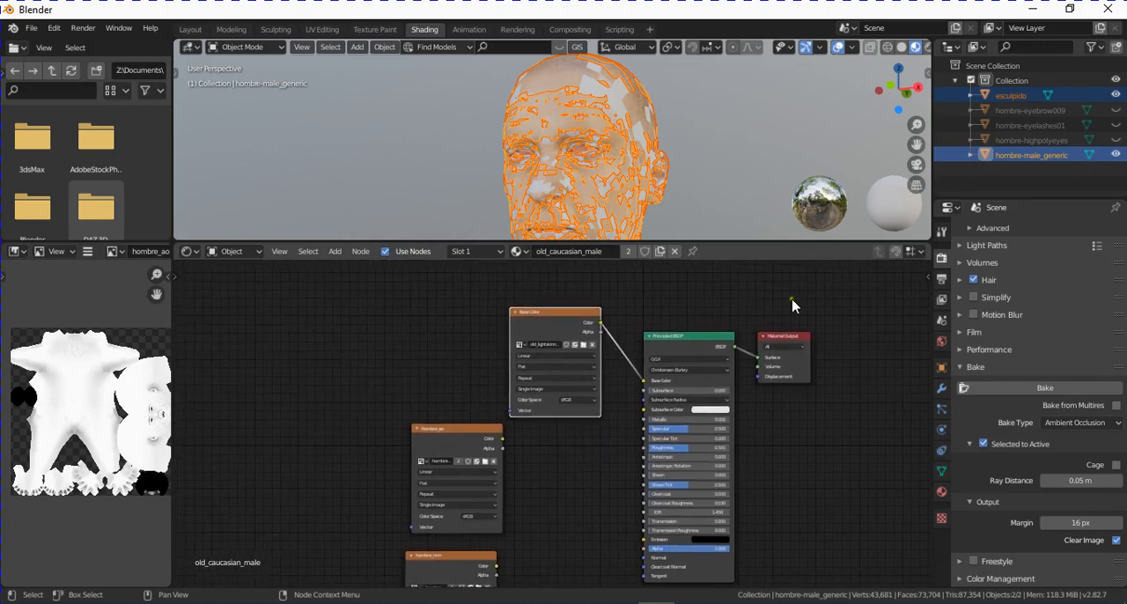
- Hide the esculpido object and enlarge the 3D viewport to show the original body's head and neck
{"action": "left_click", "coordinate": [1116, 95]}
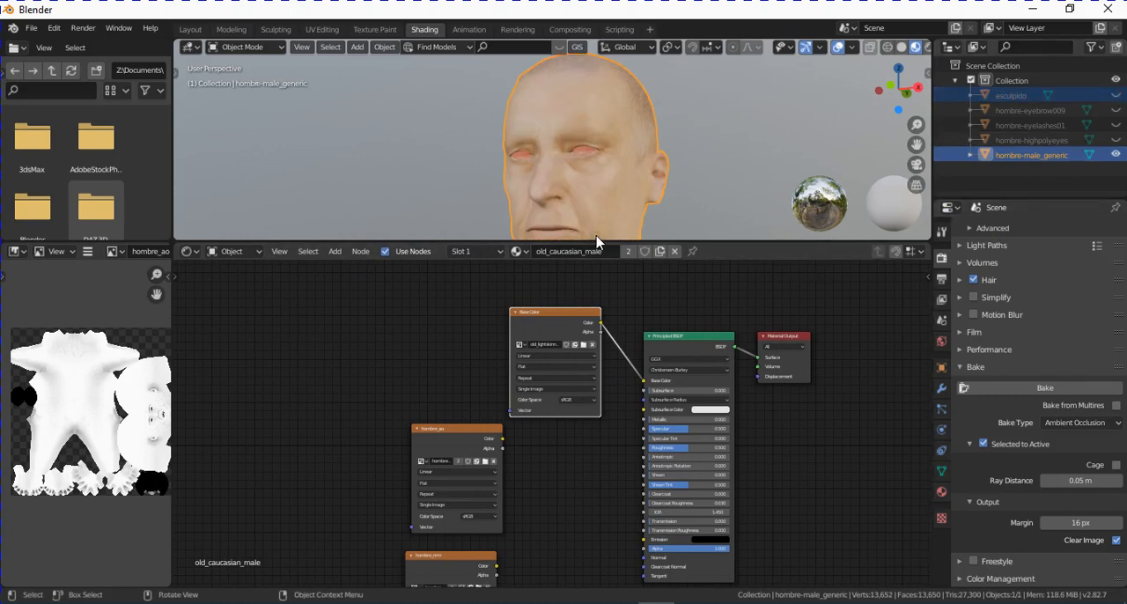
{"action": "middle_click_drag", "start_coordinate": [596, 236], "coordinate": [654, 196]}
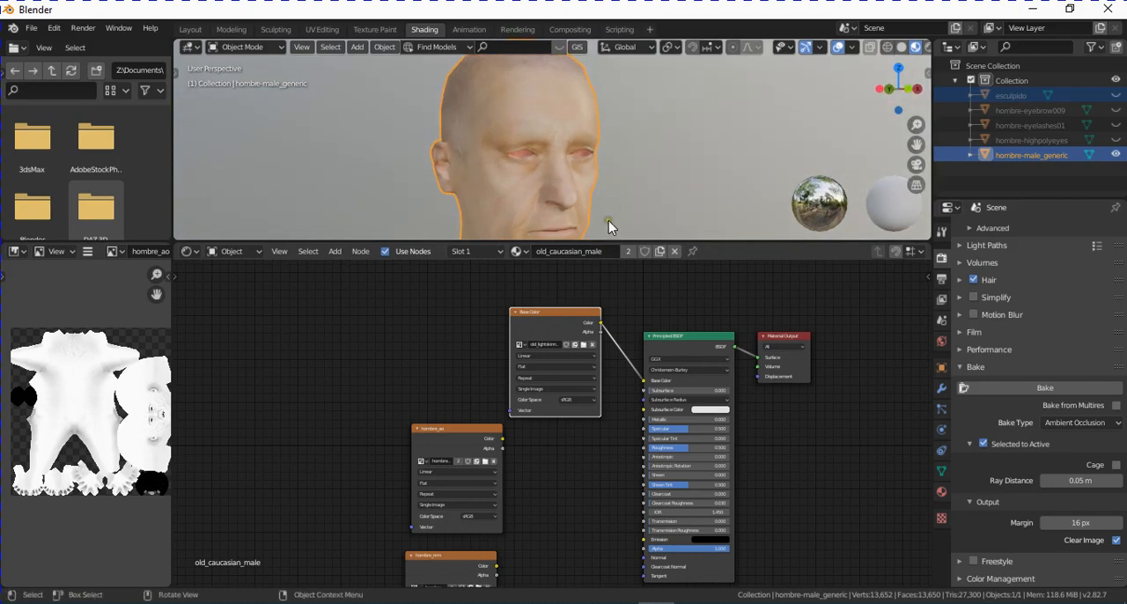
{"action": "left_click_drag", "start_coordinate": [627, 243], "coordinate": [627, 319]}
{"action": "middle_click_drag", "start_coordinate": [619, 282], "coordinate": [625, 189]}
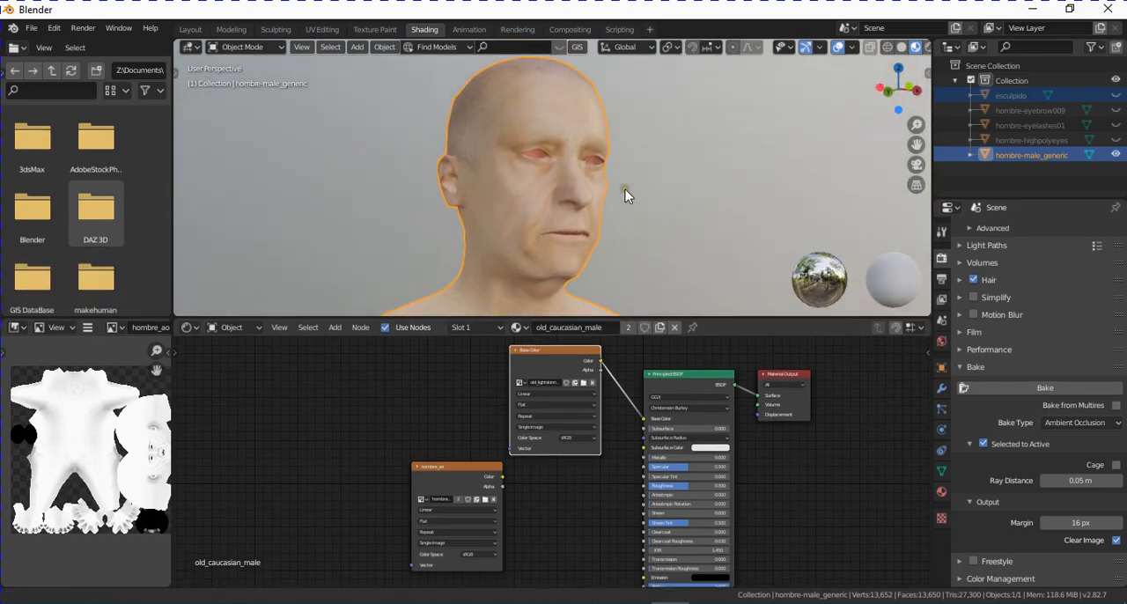
- Move the Base Color texture node farther from the Principled BSDF to make room between them for another node
{"action": "scroll", "coordinate": [607, 440], "scroll_direction": "down", "scroll_amount": 3}
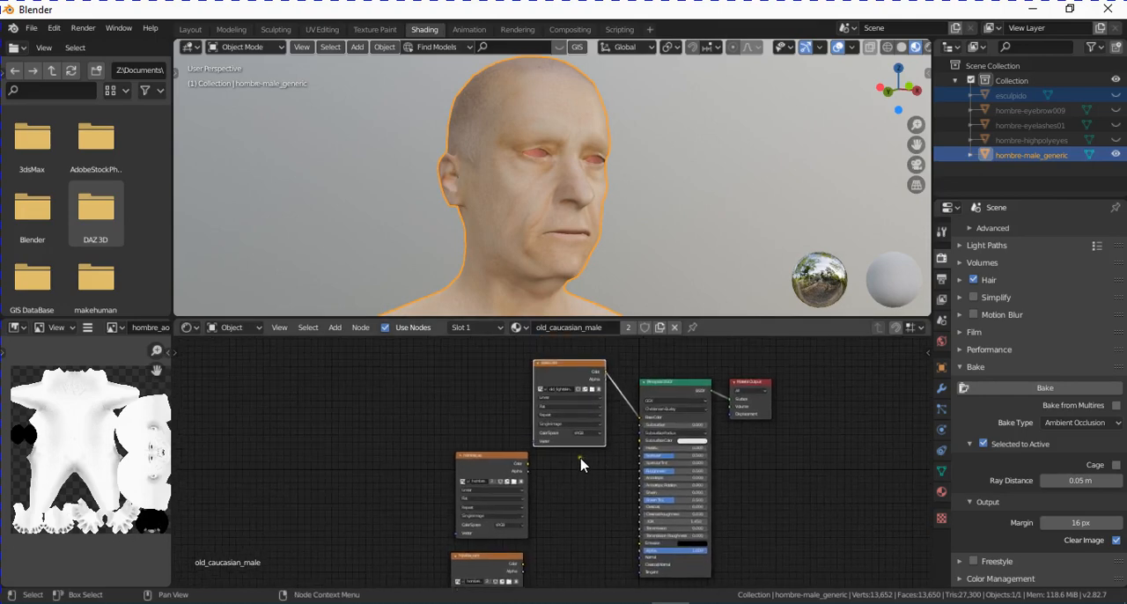
{"action": "scroll", "coordinate": [582, 447], "scroll_direction": "down", "scroll_amount": 1}
{"action": "middle_click_drag", "start_coordinate": [583, 440], "coordinate": [619, 448]}
{"action": "scroll", "coordinate": [607, 425], "scroll_direction": "up", "scroll_amount": 3}
{"action": "scroll", "coordinate": [609, 454], "scroll_direction": "up", "scroll_amount": 3}
{"action": "left_click_drag", "start_coordinate": [544, 372], "coordinate": [396, 366]}
{"action": "middle_click_drag", "start_coordinate": [488, 423], "coordinate": [483, 409]}
- Insert a MixRGB node into the link between the Base Color texture and the Principled BSDF, with blend mode Multiply
{"action": "left_click", "coordinate": [336, 327]}
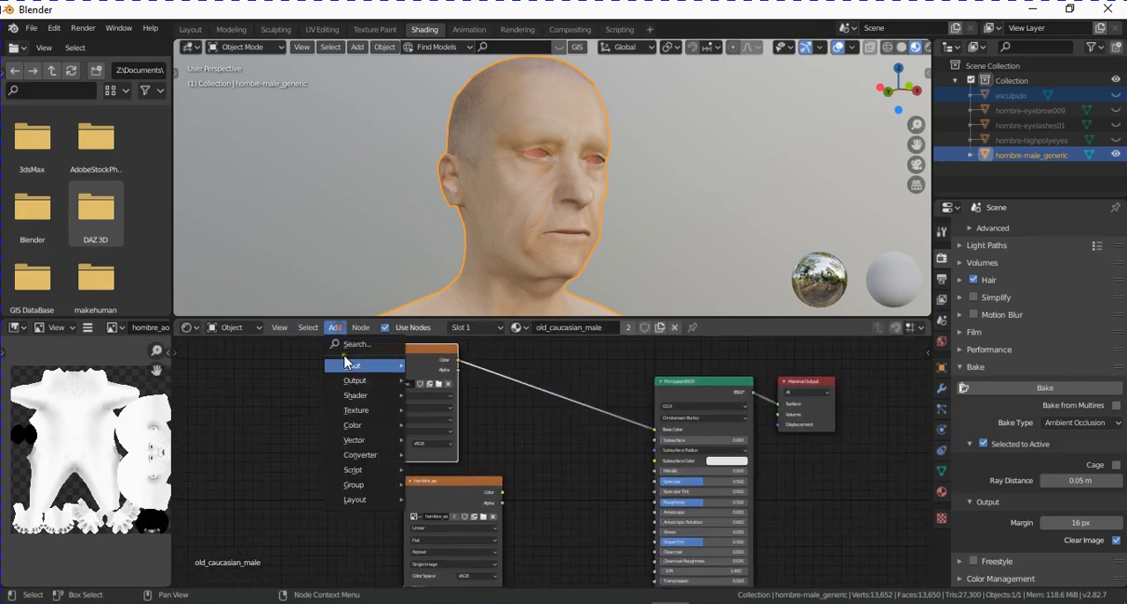
{"action": "left_click", "coordinate": [353, 343]}
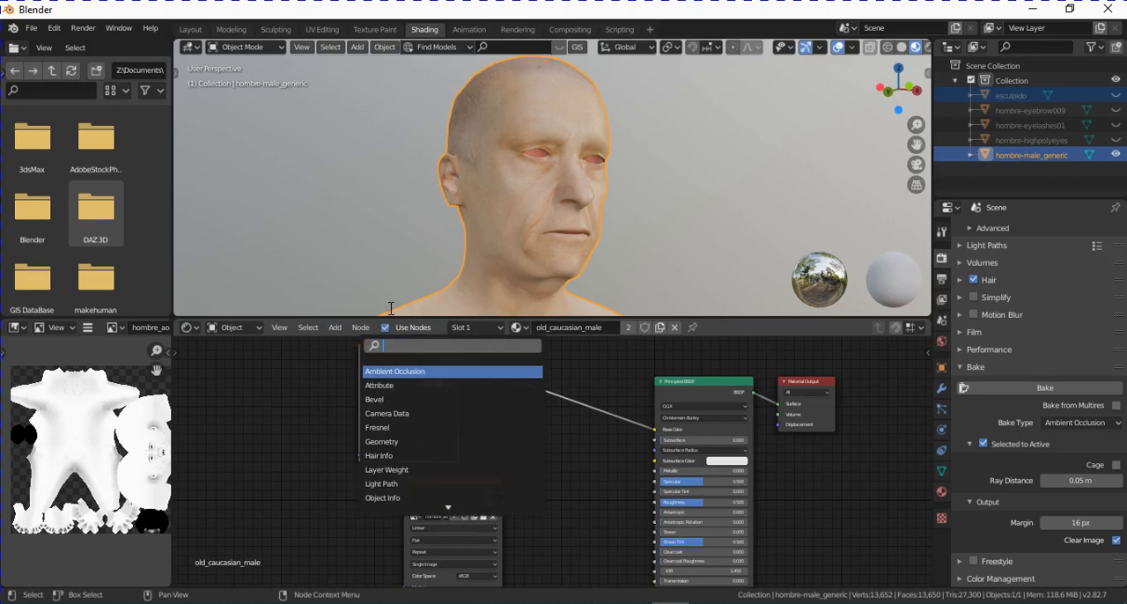
{"action": "type", "text": "mix"}
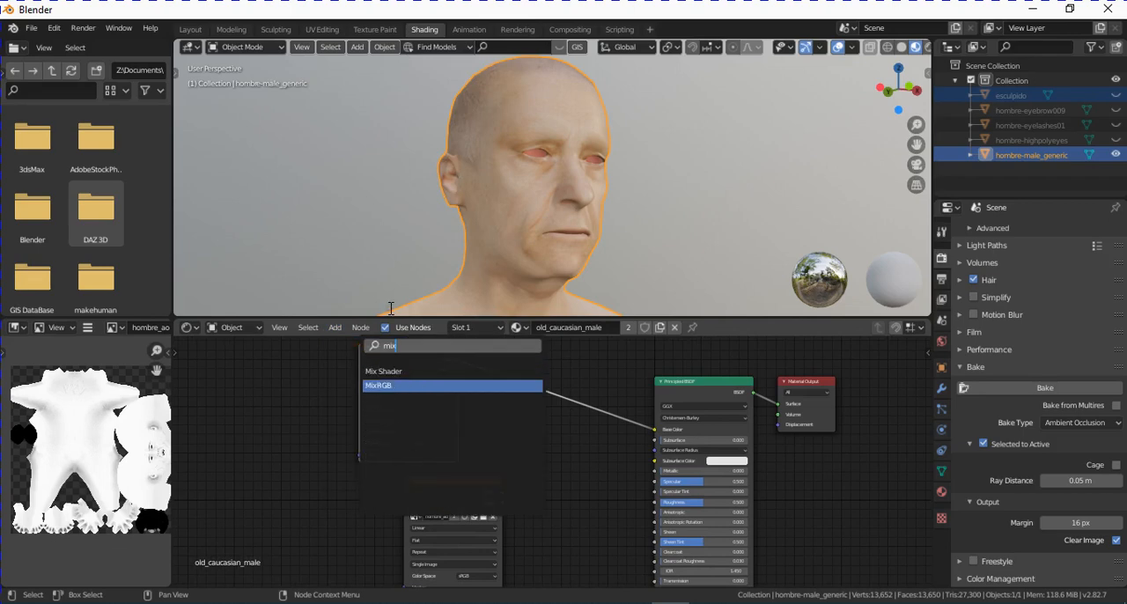
{"action": "left_click", "coordinate": [378, 384]}
{"action": "left_click", "coordinate": [648, 304]}
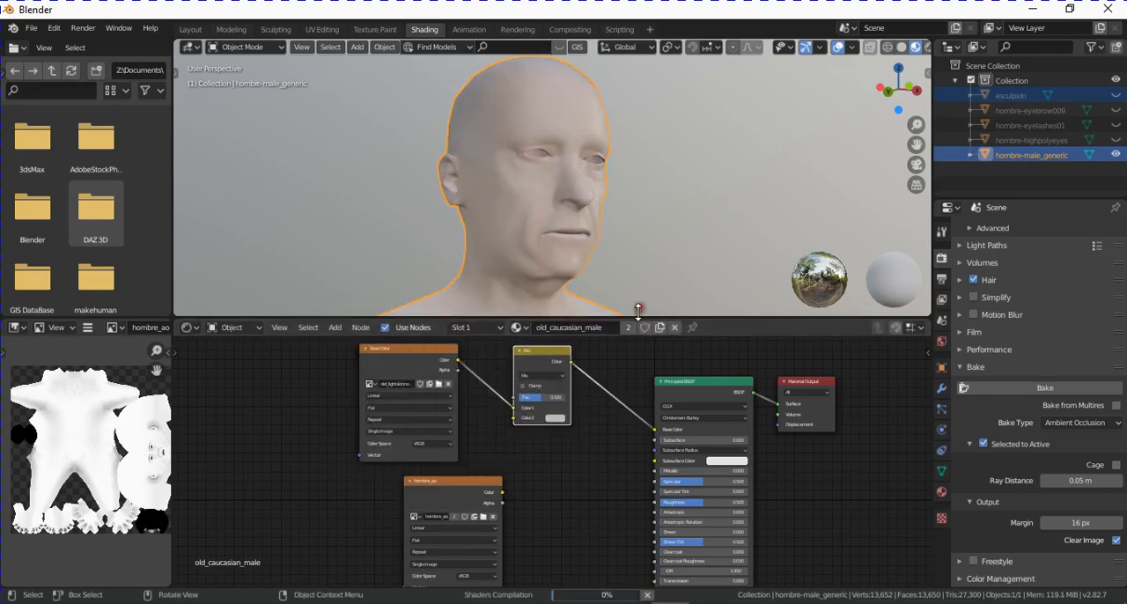
{"action": "left_click", "coordinate": [562, 376]}
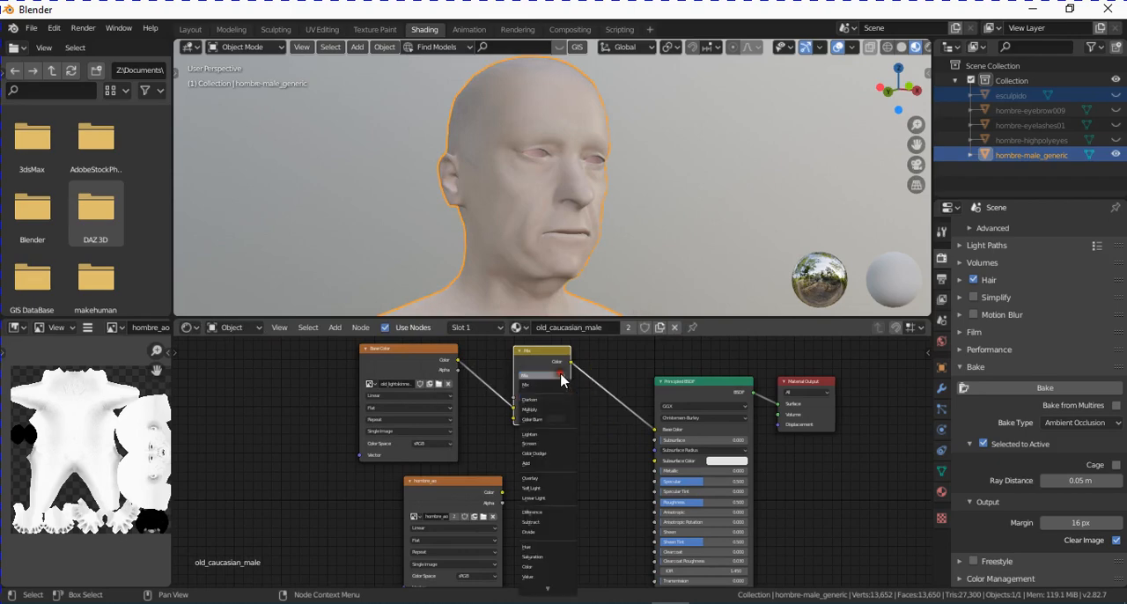
{"action": "left_click", "coordinate": [532, 409]}
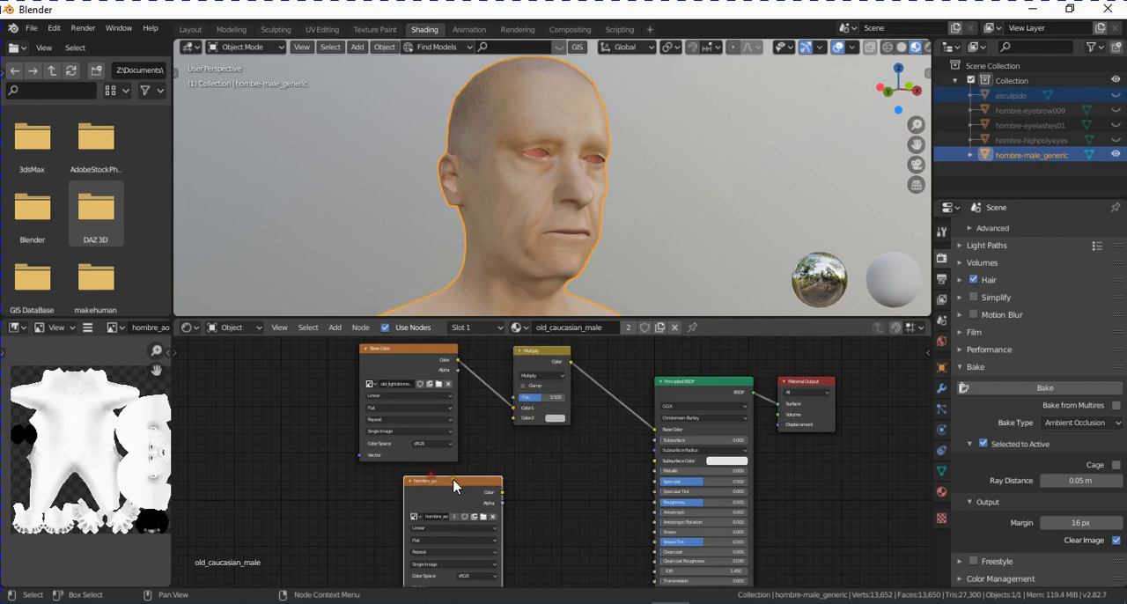
- Connect the hombre_ao texture's Color to the Multiply node's Color2 input and increase the blend factor to strengthen the occlusion
{"action": "left_click_drag", "start_coordinate": [433, 491], "coordinate": [399, 485]}
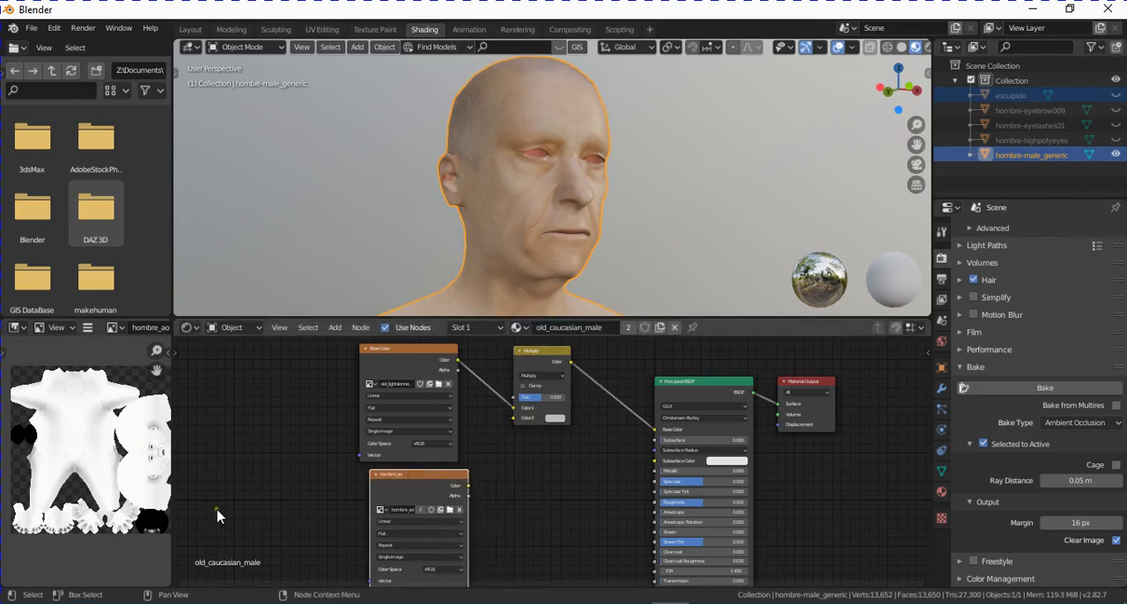
{"action": "mouse_move", "coordinate": [467, 489]}
{"action": "left_mouse_down"}
{"action": "mouse_move", "coordinate": [434, 475]}
{"action": "mouse_move", "coordinate": [478, 466]}
{"action": "mouse_move", "coordinate": [514, 417]}
{"action": "left_mouse_up"}
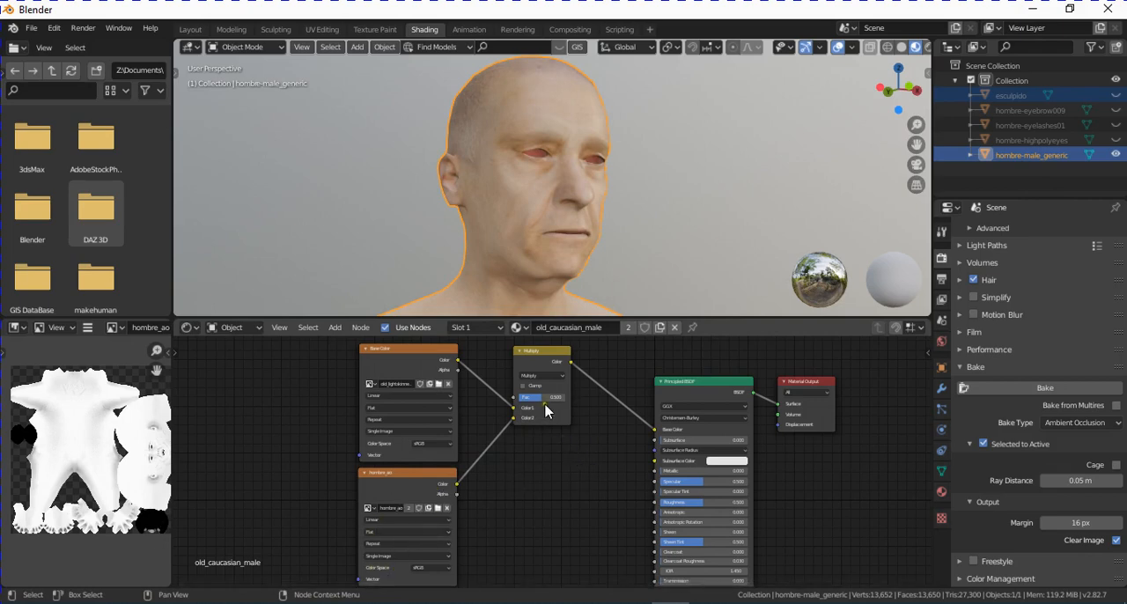
{"action": "scroll", "coordinate": [546, 410], "scroll_direction": "up", "scroll_amount": 1}
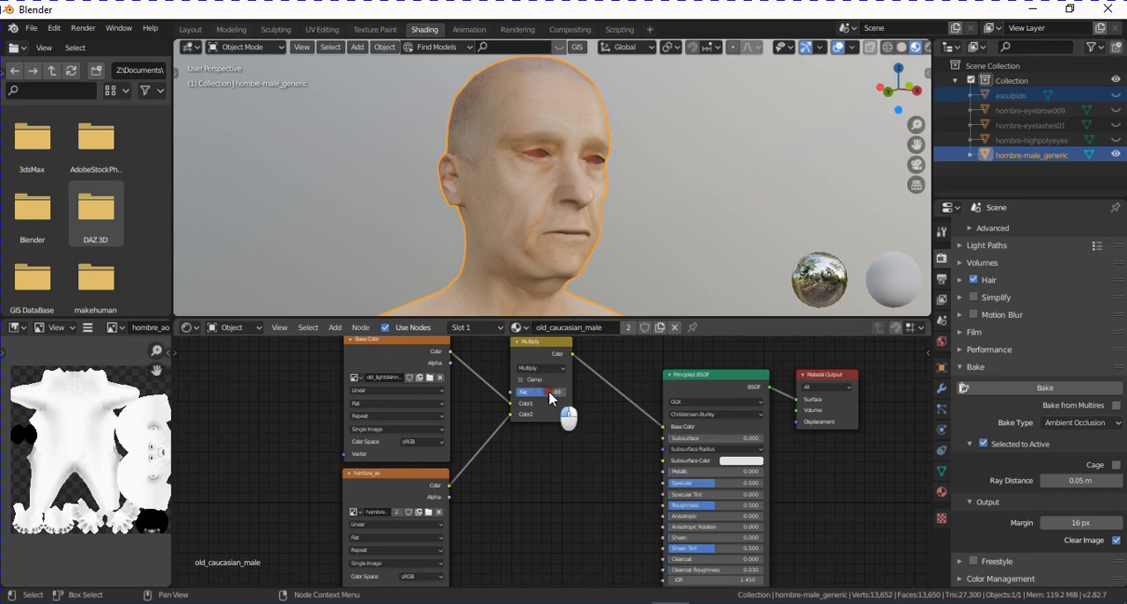
{"action": "left_click_drag", "start_coordinate": [549, 398], "coordinate": [566, 415]}
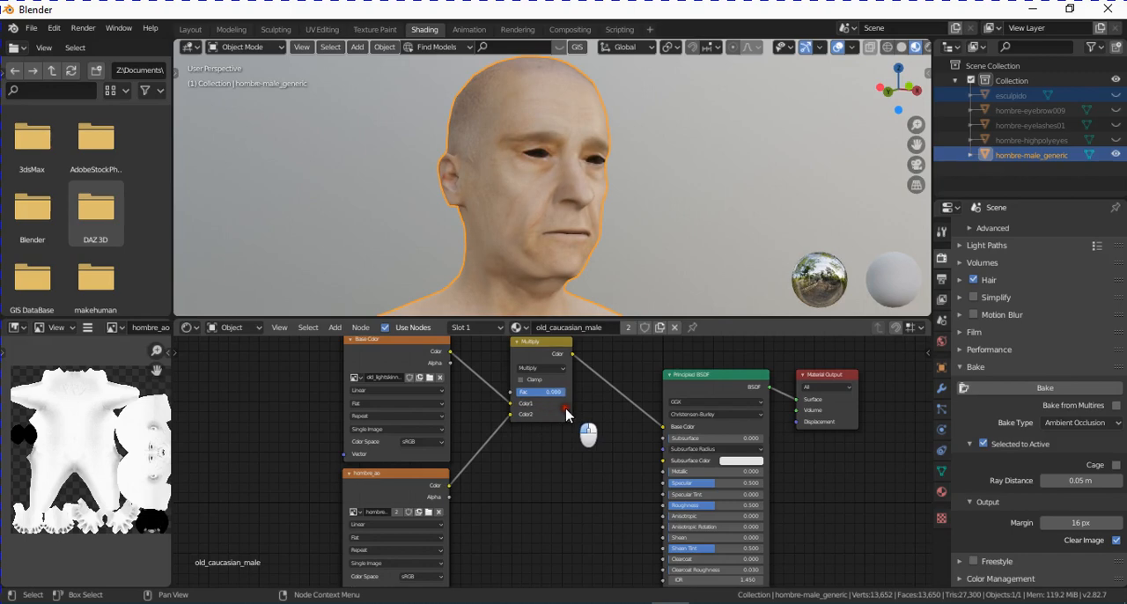
- Set the color space of the hombre_nrm image texture node to Non-Color
{"action": "scroll", "coordinate": [549, 479], "scroll_direction": "down", "scroll_amount": 6}
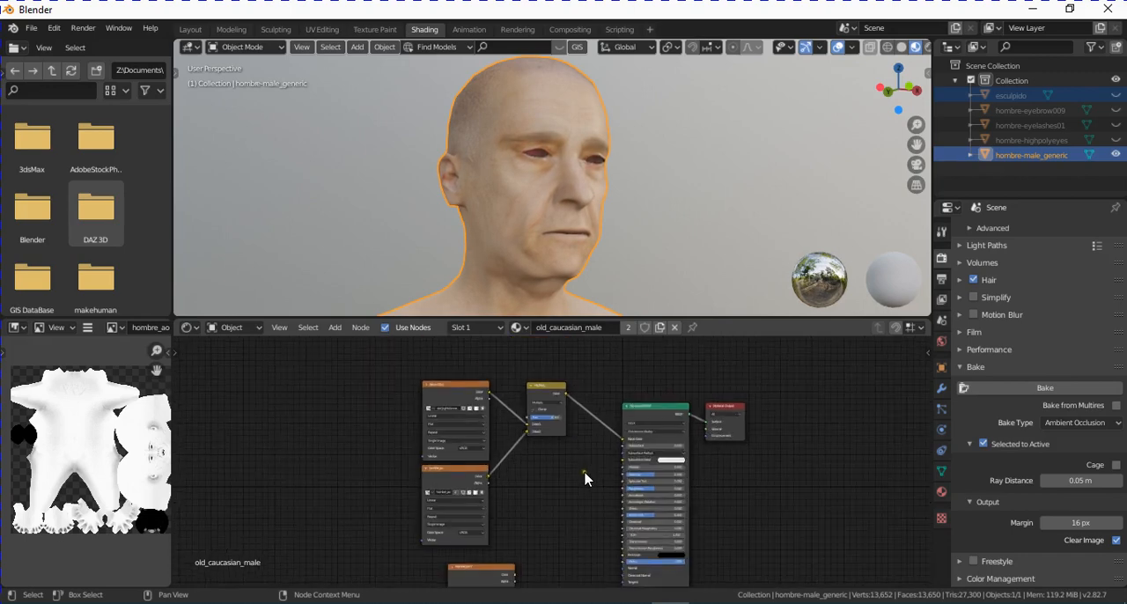
{"action": "middle_click_drag", "start_coordinate": [584, 470], "coordinate": [564, 398]}
{"action": "scroll", "coordinate": [588, 449], "scroll_direction": "up", "scroll_amount": 2}
{"action": "scroll", "coordinate": [504, 456], "scroll_direction": "up", "scroll_amount": 2}
{"action": "scroll", "coordinate": [503, 456], "scroll_direction": "up", "scroll_amount": 4}
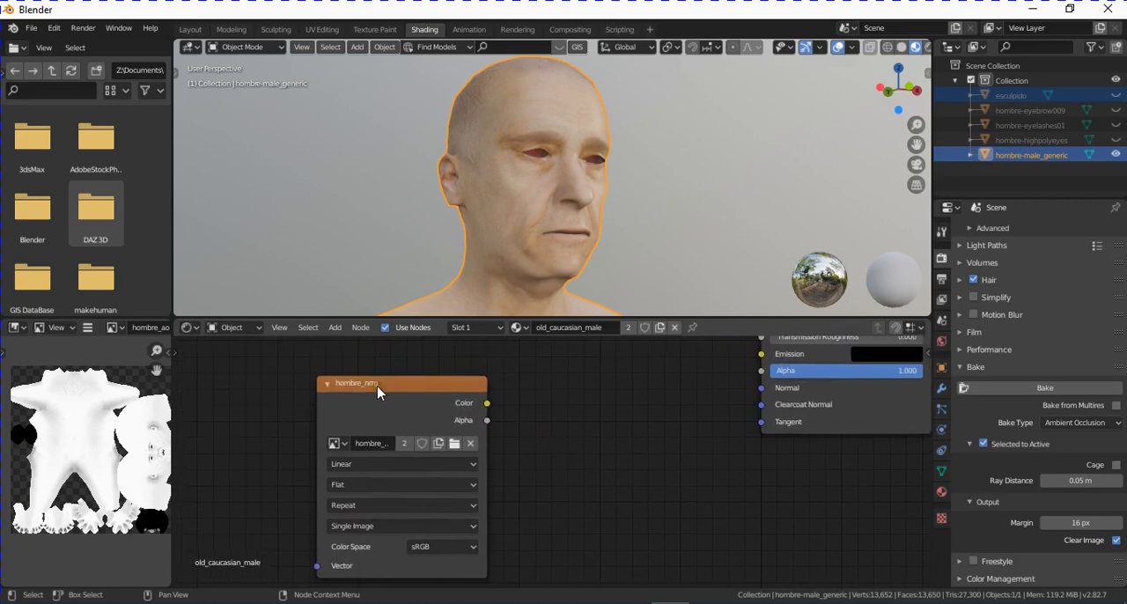
{"action": "left_click", "coordinate": [378, 386]}
{"action": "middle_click_drag", "start_coordinate": [546, 455], "coordinate": [545, 439]}
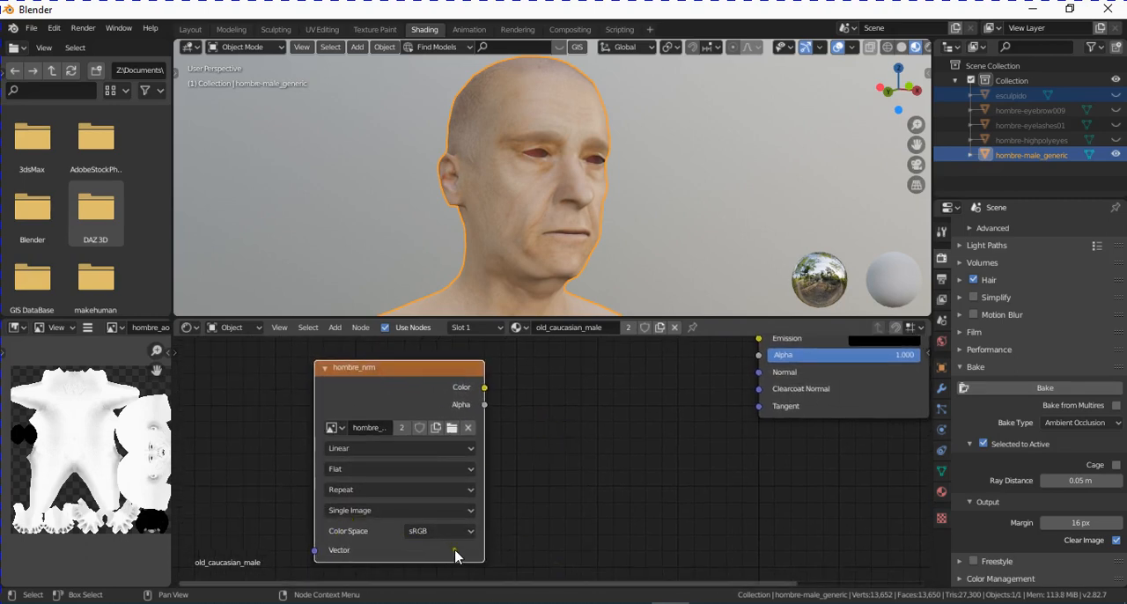
{"action": "left_click", "coordinate": [468, 530]}
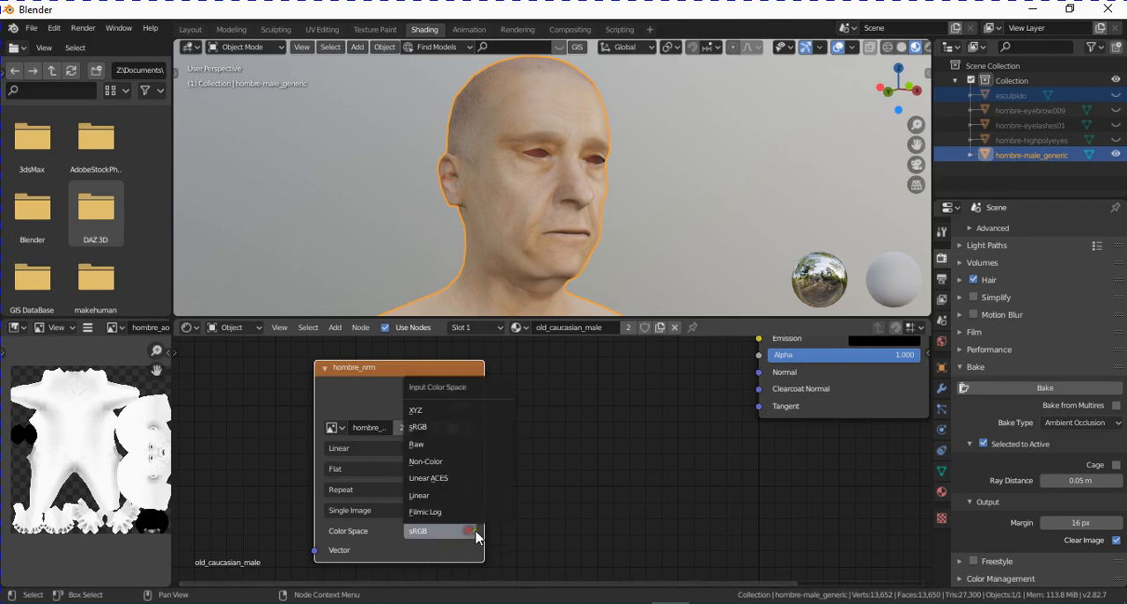
{"action": "left_click", "coordinate": [457, 466]}
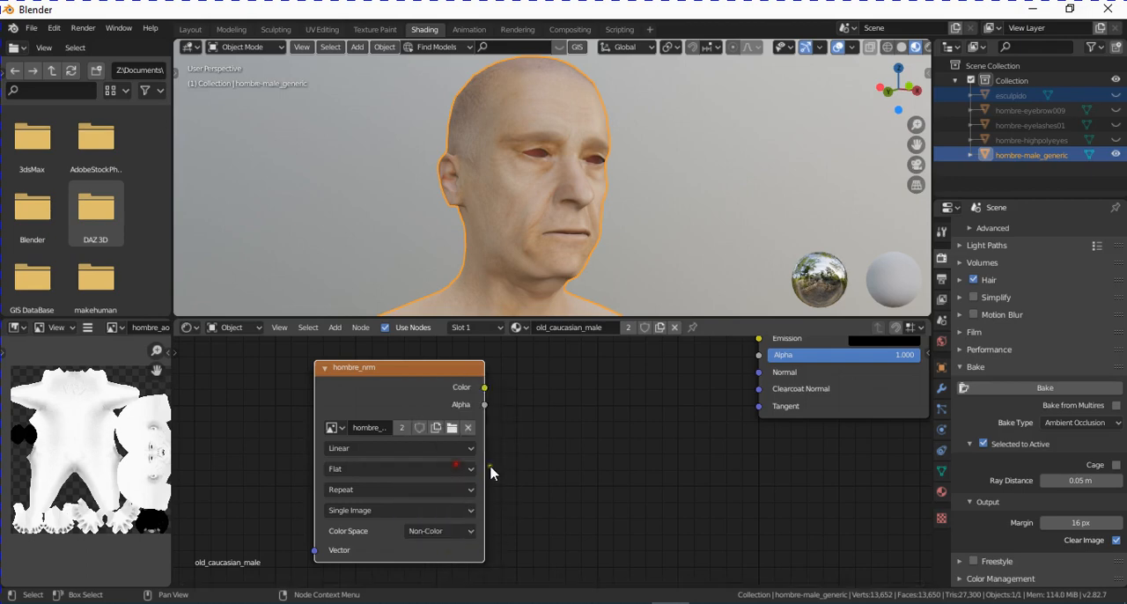
- Add a Normal Map node between the hombre_nrm texture and the Principled BSDF
{"action": "scroll", "coordinate": [583, 458], "scroll_direction": "down", "scroll_amount": 1}
{"action": "middle_click_drag", "start_coordinate": [575, 448], "coordinate": [551, 502]}
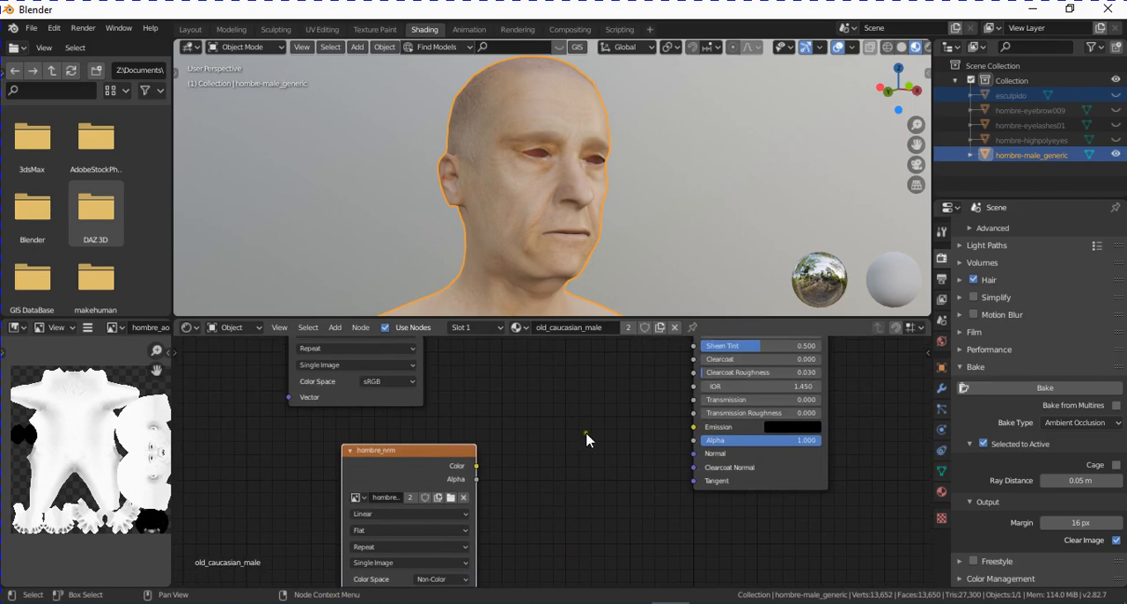
{"action": "scroll", "coordinate": [614, 398], "scroll_direction": "down", "scroll_amount": 1}
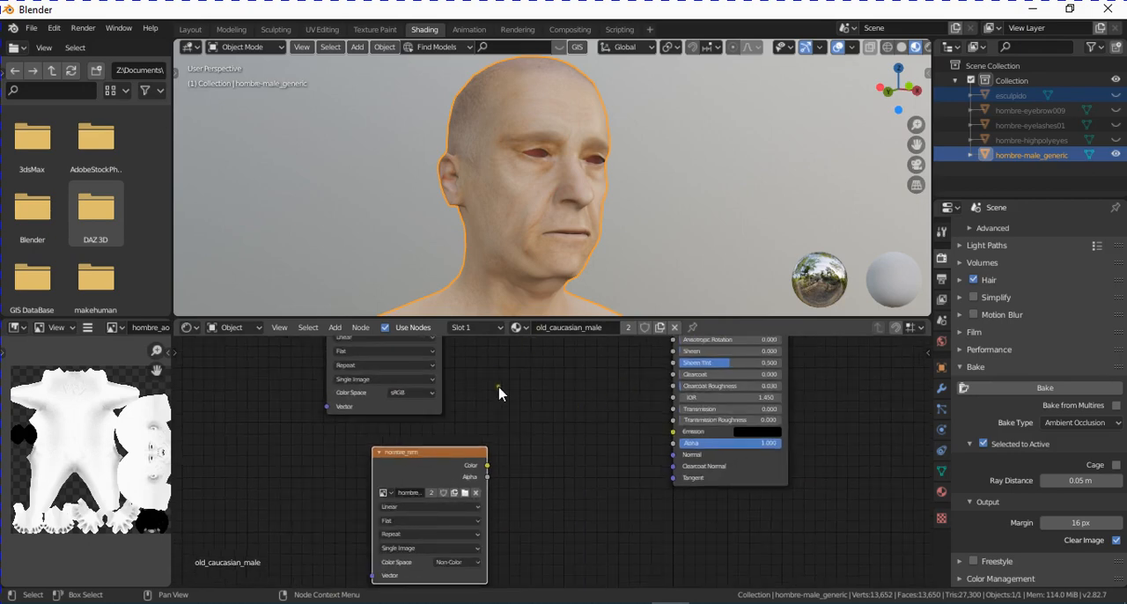
{"action": "left_click", "coordinate": [335, 328]}
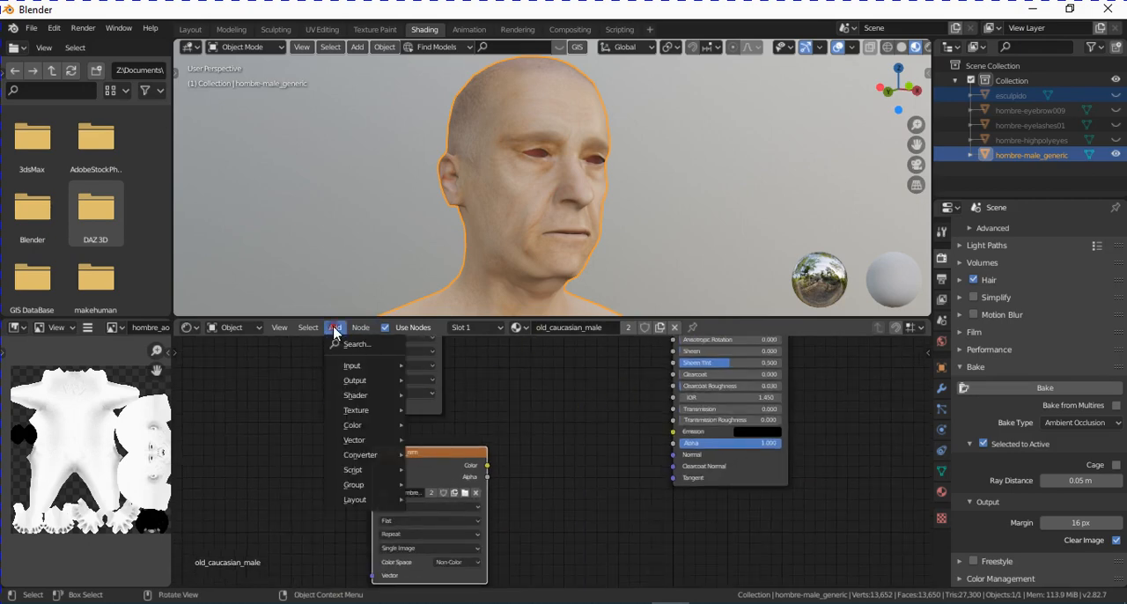
{"action": "left_click", "coordinate": [412, 345]}
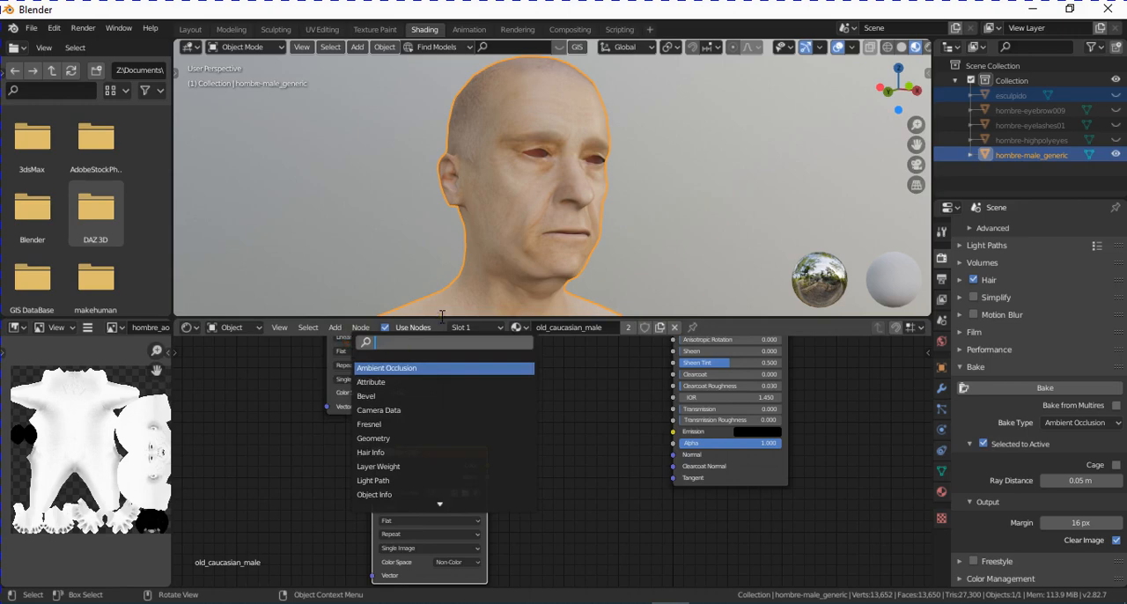
{"action": "type", "text": "norma"}
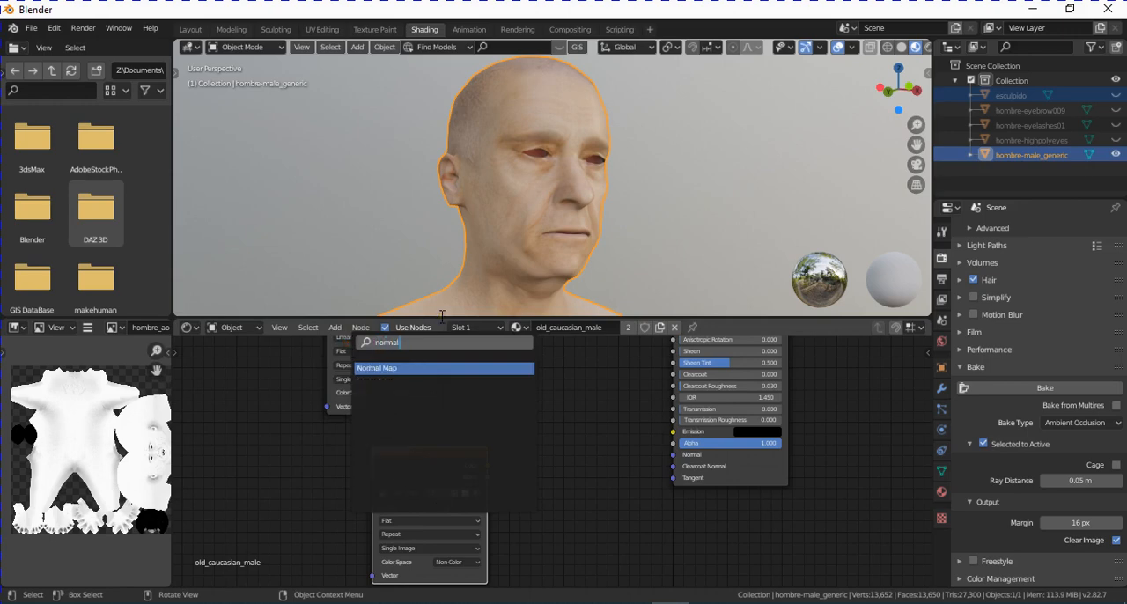
{"action": "type", "text": "l"}
{"action": "key", "text": "Return"}
{"action": "left_click", "coordinate": [697, 463]}
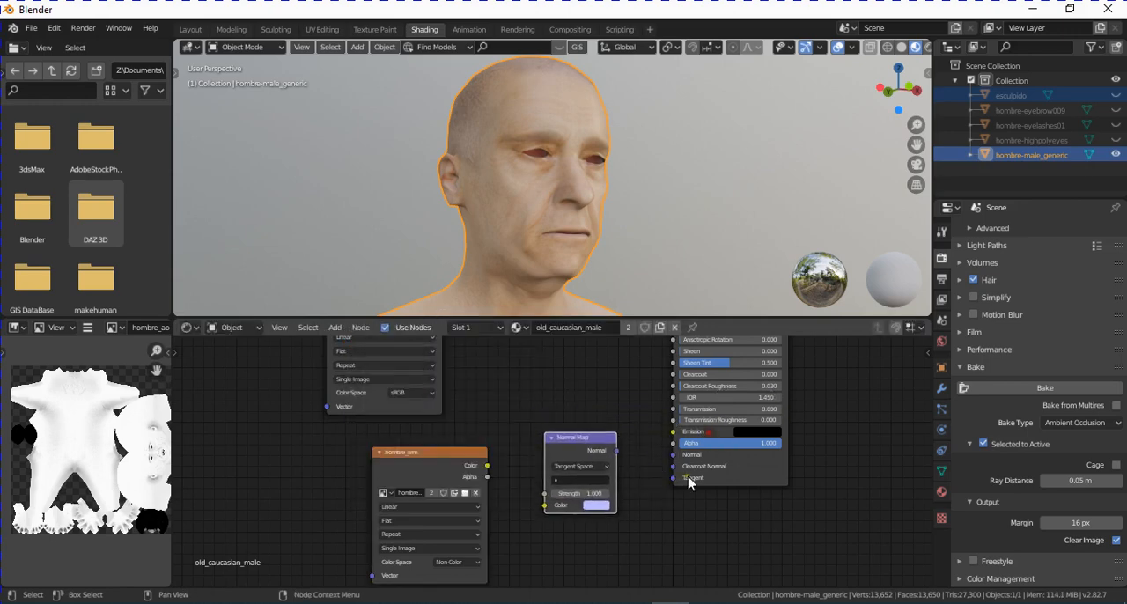
- Connect the hombre_nrm Color to the Normal Map's Color input, and its Normal output to the Principled BSDF's Normal input
{"action": "middle_click_drag", "start_coordinate": [628, 526], "coordinate": [632, 485]}
{"action": "left_click_drag", "start_coordinate": [491, 424], "coordinate": [551, 466]}
{"action": "left_click_drag", "start_coordinate": [621, 409], "coordinate": [676, 413]}
- Try several Normal Map strengths while viewing the side of the face, ending at 0.900
{"action": "middle_click_drag", "start_coordinate": [565, 172], "coordinate": [489, 161]}
{"action": "scroll", "coordinate": [513, 190], "scroll_direction": "up", "scroll_amount": 3}
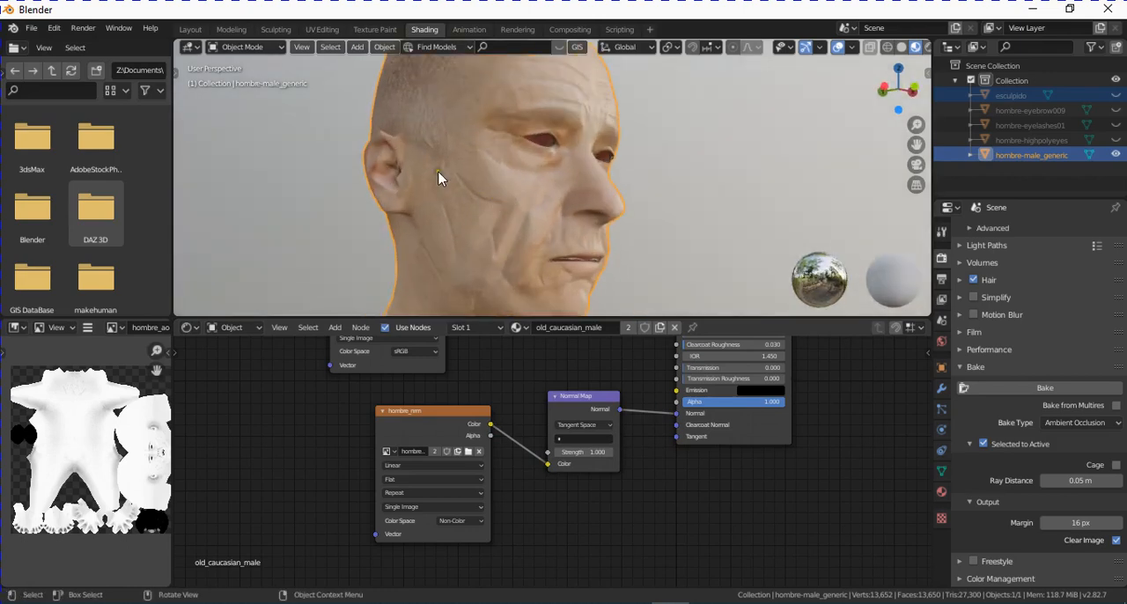
{"action": "middle_click_drag", "start_coordinate": [504, 233], "coordinate": [548, 244]}
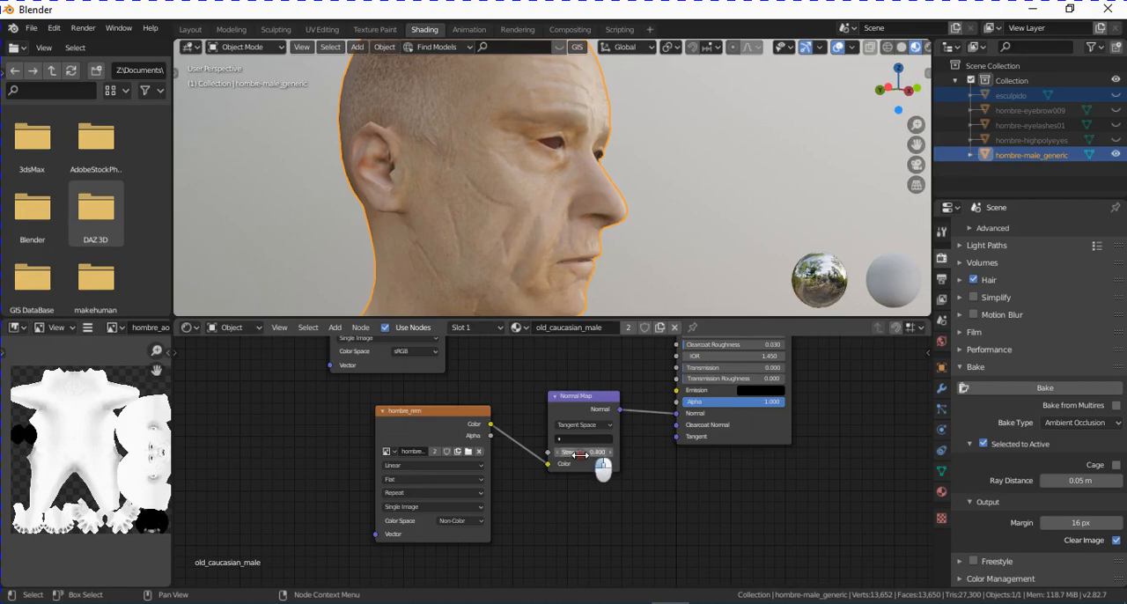
{"action": "mouse_move", "coordinate": [580, 454]}
{"action": "left_mouse_down"}
{"action": "mouse_move", "coordinate": [659, 465]}
{"action": "mouse_move", "coordinate": [578, 472]}
{"action": "left_mouse_up"}
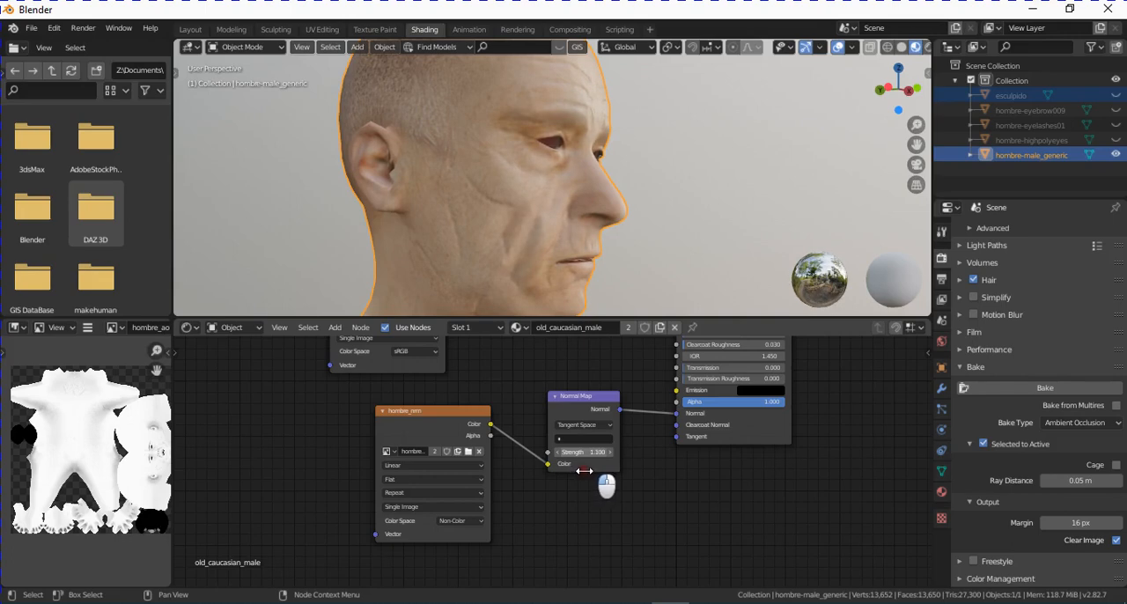
{"action": "left_click_drag", "start_coordinate": [582, 472], "coordinate": [582, 472]}
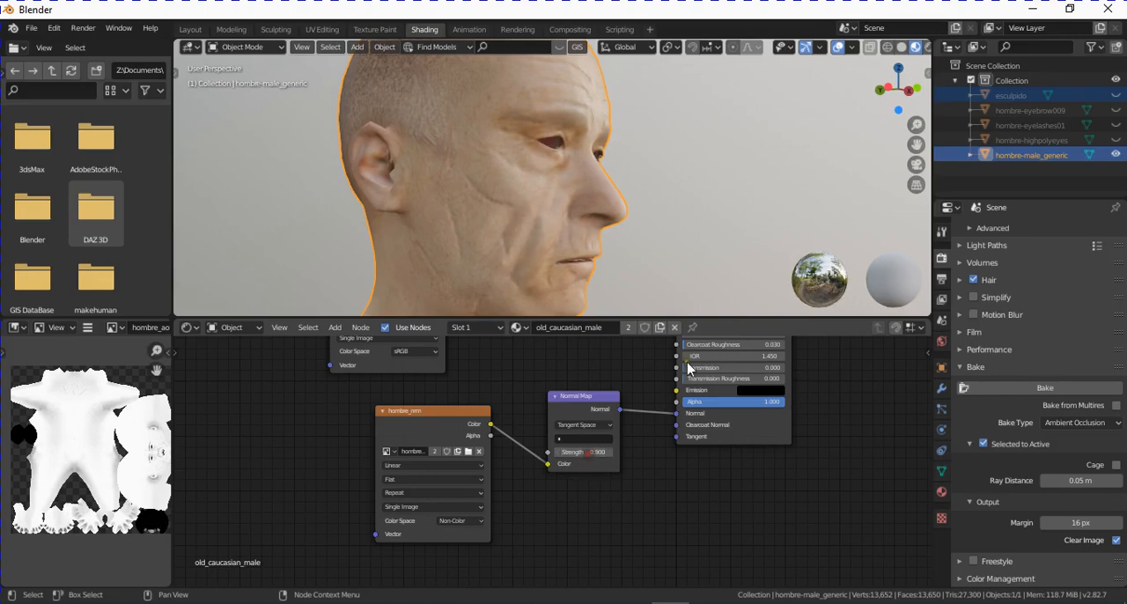
- Examine the normal-mapped head from several angles and check its low-poly mesh in Edit Mode in the Layout workspace
{"action": "middle_click_drag", "start_coordinate": [616, 268], "coordinate": [515, 245]}
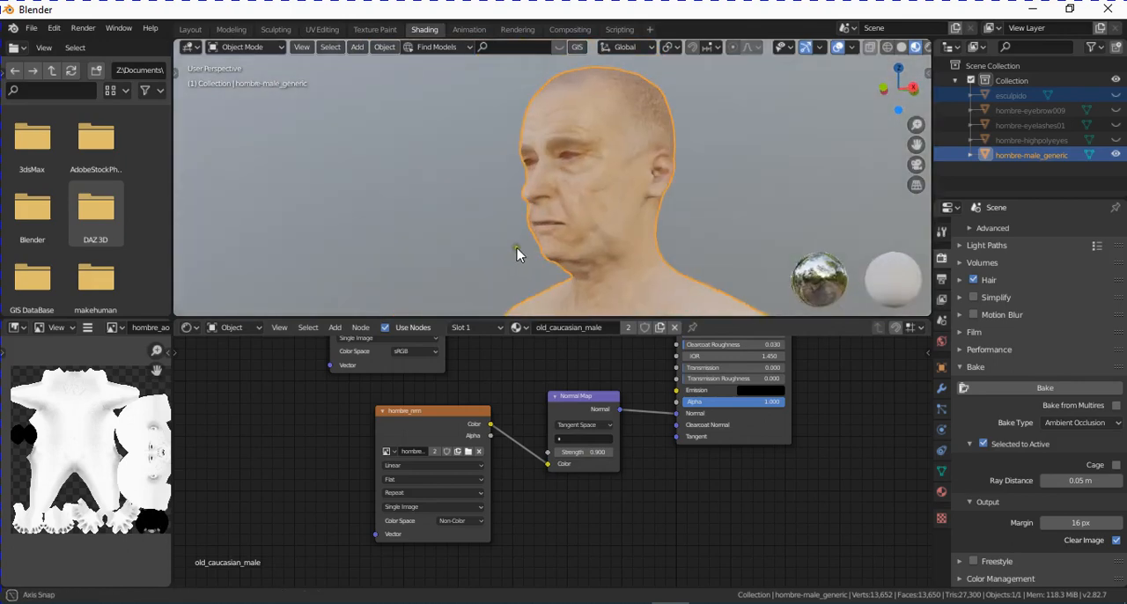
{"action": "middle_click_drag", "start_coordinate": [677, 270], "coordinate": [570, 264]}
{"action": "scroll", "coordinate": [636, 256], "scroll_direction": "up", "scroll_amount": 2}
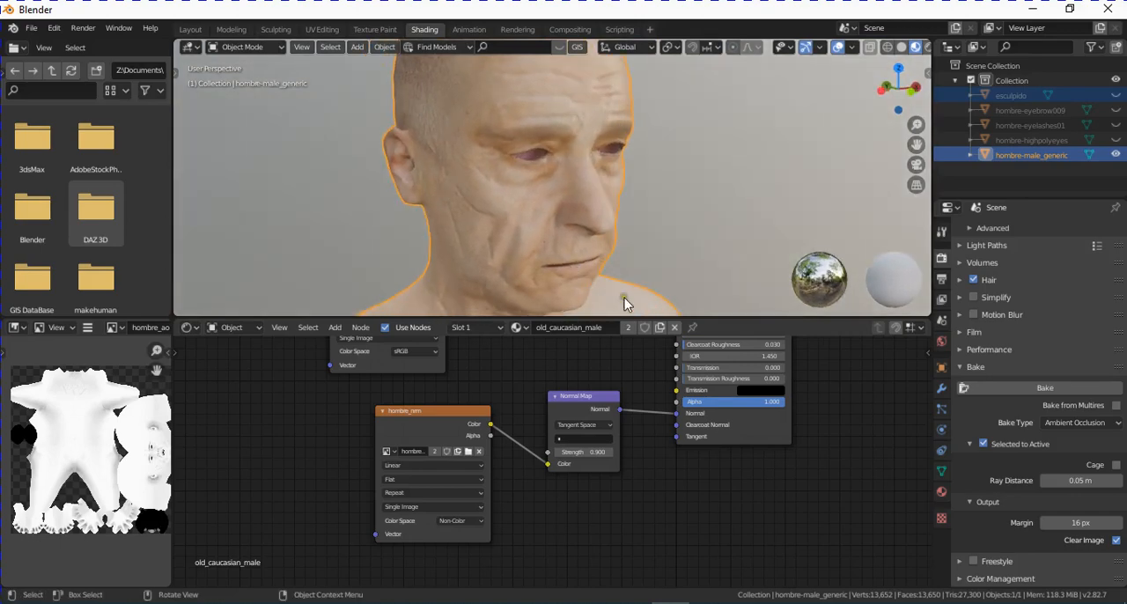
{"action": "scroll", "coordinate": [598, 275], "scroll_direction": "down", "scroll_amount": 2}
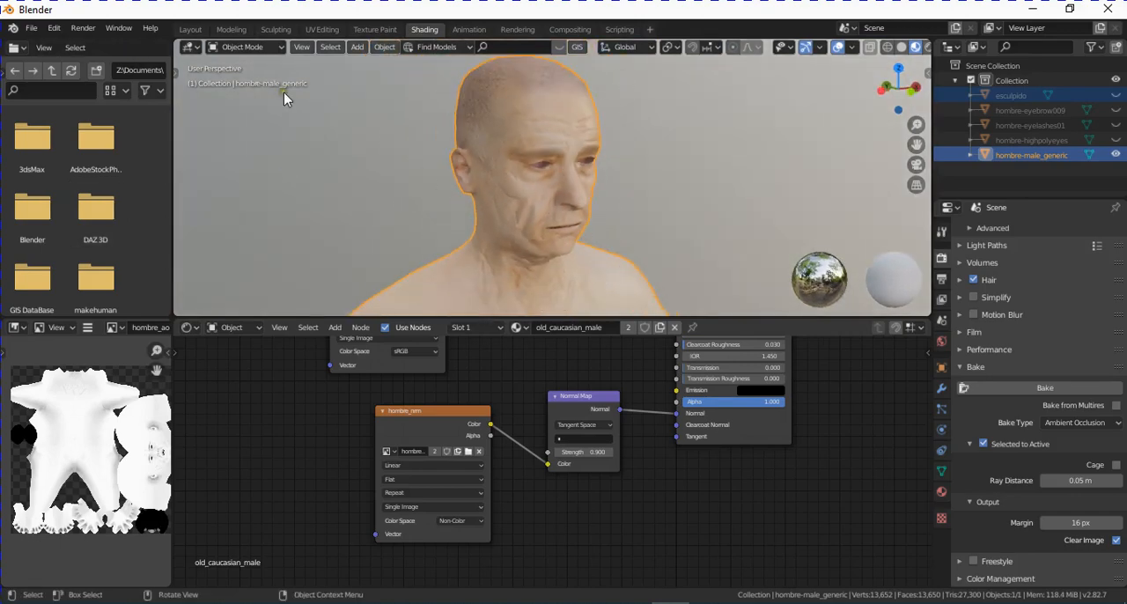
{"action": "left_click", "coordinate": [190, 29]}
{"action": "mouse_move", "coordinate": [593, 302]}
{"action": "middle_mouse_down"}
{"action": "mouse_move", "coordinate": [413, 281]}
{"action": "mouse_move", "coordinate": [496, 284]}
{"action": "middle_mouse_up"}
{"action": "key", "text": "Tab"}
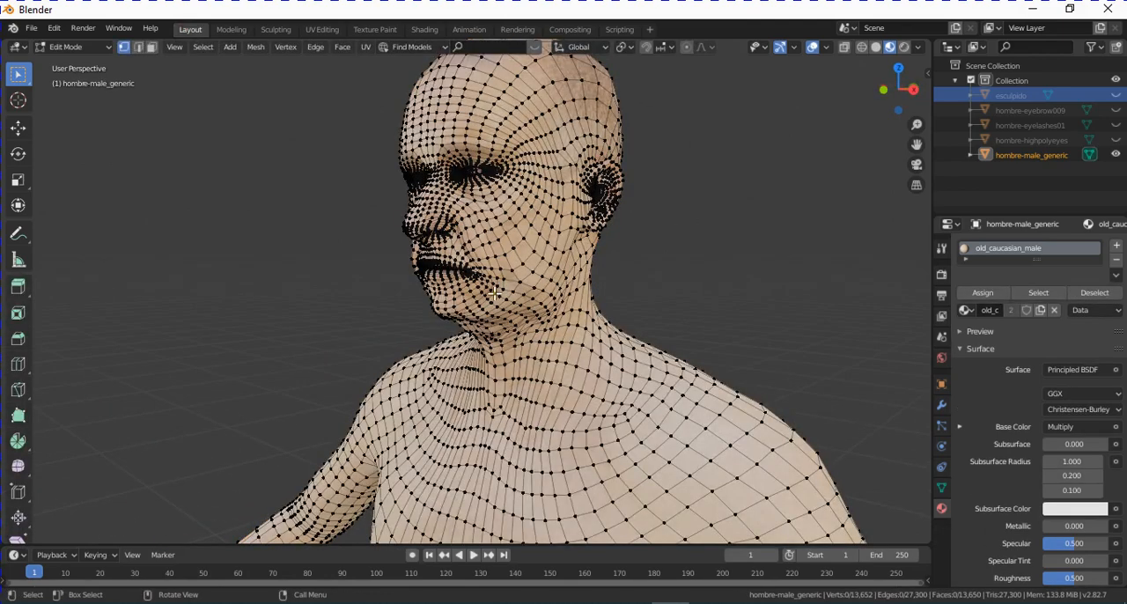
{"action": "key", "text": "Tab"}
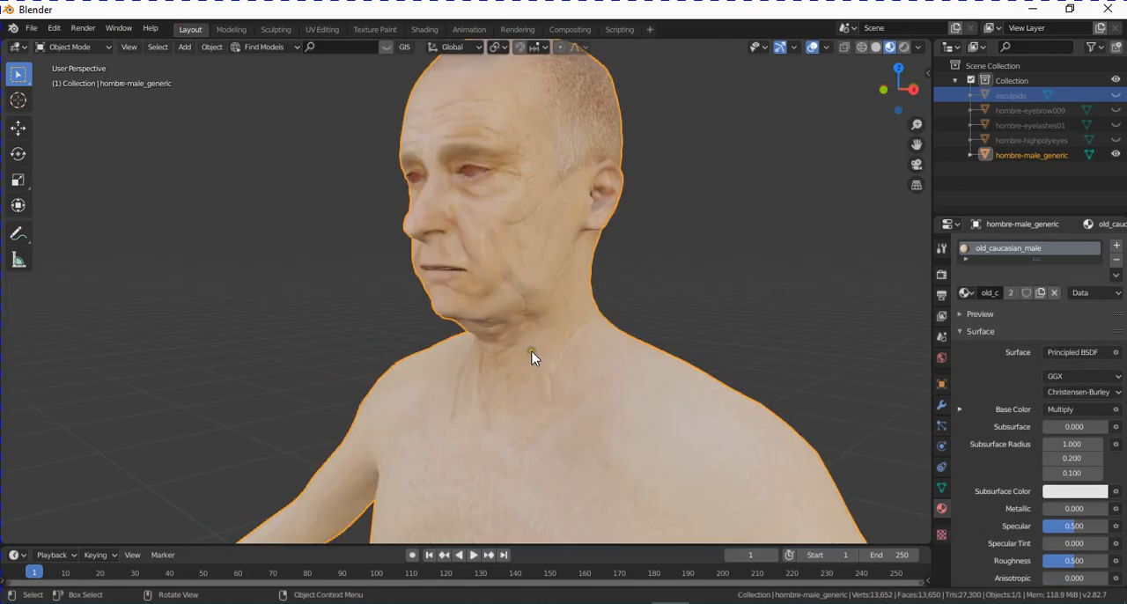
{"action": "middle_click_drag", "start_coordinate": [533, 354], "coordinate": [449, 276]}
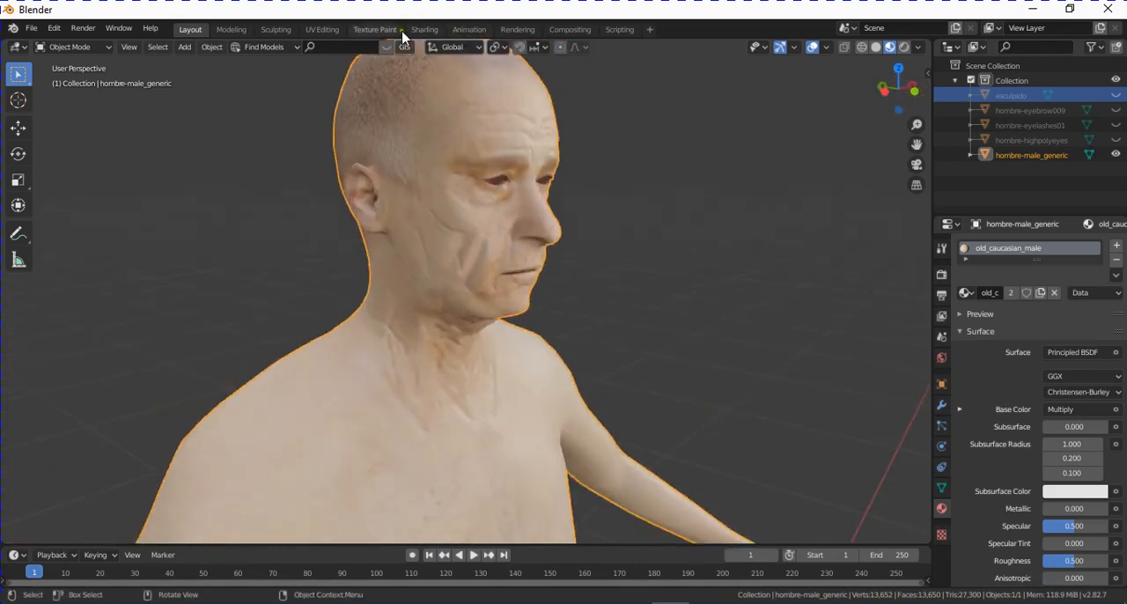
- Return to the Shading workspace and inspect the wrinkles on the face up close from the side and front
{"action": "left_click", "coordinate": [432, 32]}
{"action": "mouse_move", "coordinate": [611, 264]}
{"action": "middle_mouse_down"}
{"action": "mouse_move", "coordinate": [473, 181]}
{"action": "mouse_move", "coordinate": [643, 238]}
{"action": "middle_mouse_up"}
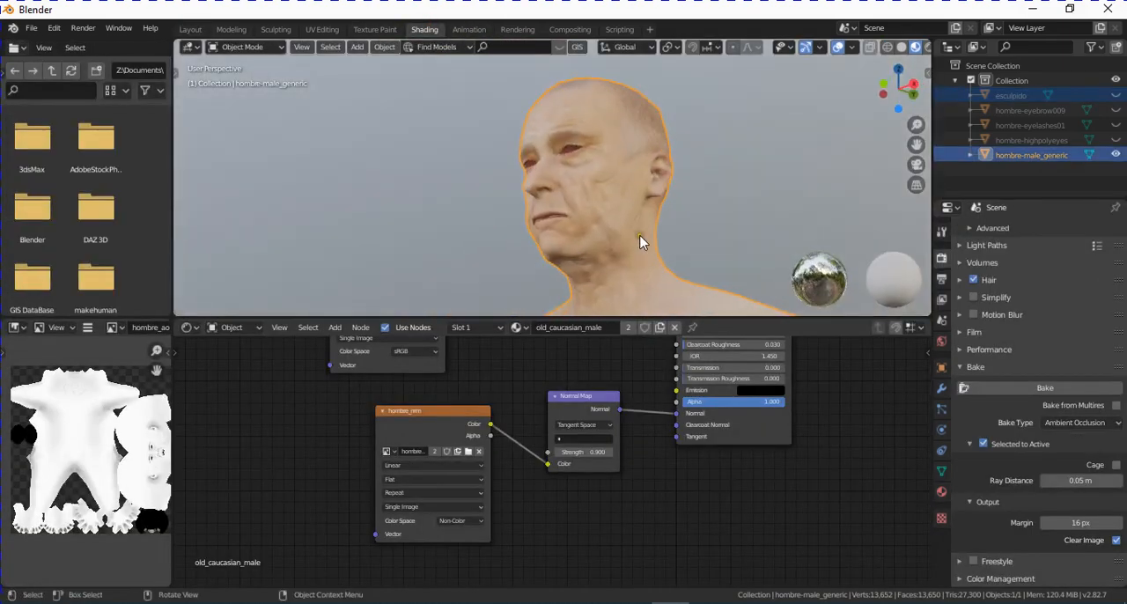
{"action": "scroll", "coordinate": [643, 239], "scroll_direction": "up", "scroll_amount": 3}
{"action": "middle_click_drag", "start_coordinate": [649, 457], "coordinate": [582, 461]}
{"action": "middle_click_drag", "start_coordinate": [657, 294], "coordinate": [600, 228]}
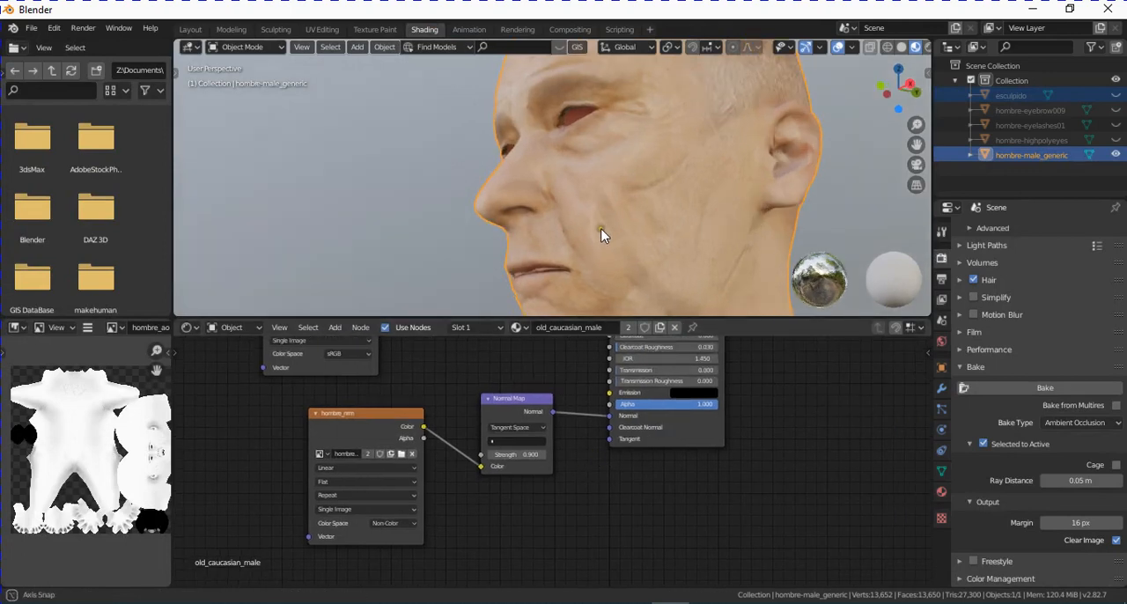
{"action": "middle_click_drag", "start_coordinate": [579, 279], "coordinate": [727, 255]}
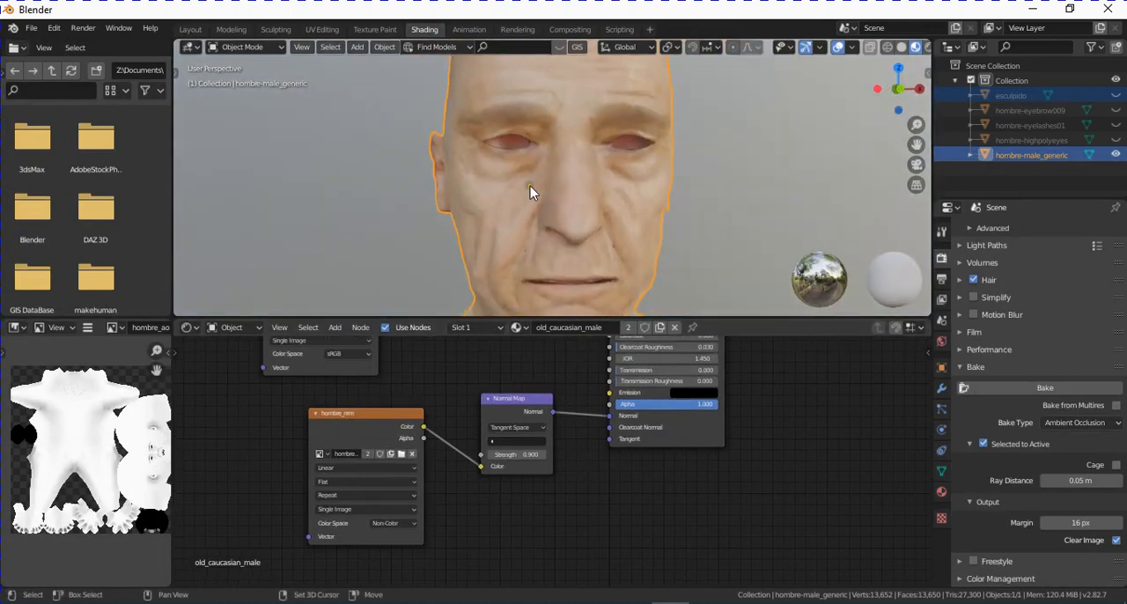
{"action": "mouse_move", "coordinate": [530, 186]}
{"action": "middle_mouse_down"}
{"action": "mouse_move", "coordinate": [491, 254]}
{"action": "mouse_move", "coordinate": [530, 186]}
{"action": "middle_mouse_up"}
- Set the Normal Map node's strength to 0.800 to soften the wrinkles on the head
{"action": "middle_click_drag", "start_coordinate": [429, 395], "coordinate": [466, 557]}
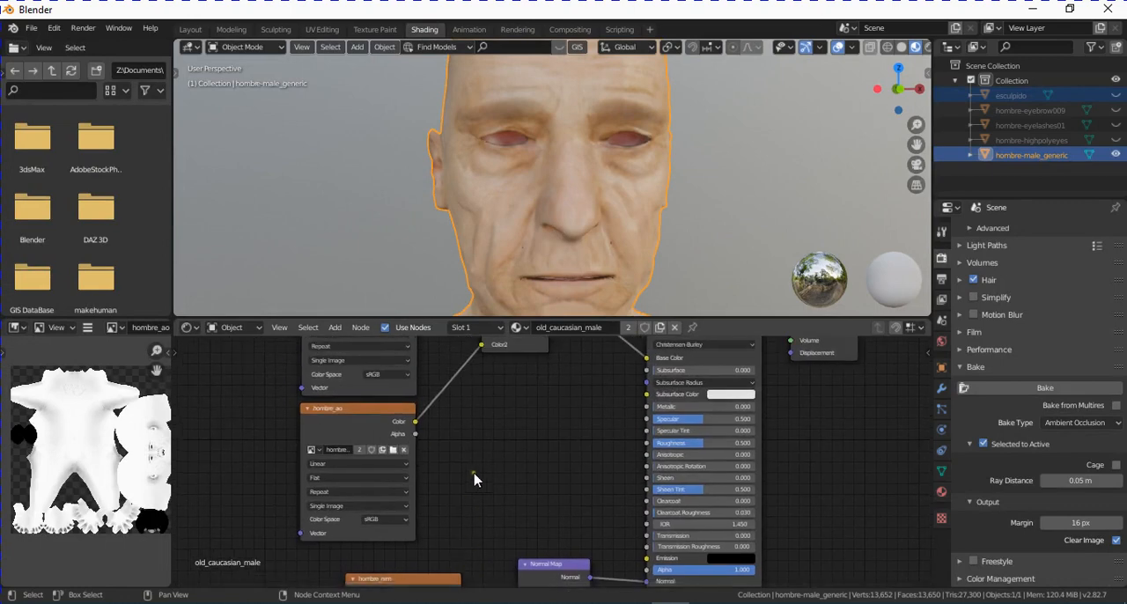
{"action": "middle_click_drag", "start_coordinate": [472, 469], "coordinate": [484, 476]}
{"action": "middle_click_drag", "start_coordinate": [523, 392], "coordinate": [549, 456]}
{"action": "mouse_move", "coordinate": [518, 406]}
{"action": "left_mouse_down"}
{"action": "mouse_move", "coordinate": [499, 406]}
{"action": "mouse_move", "coordinate": [518, 406]}
{"action": "left_mouse_up"}
{"action": "middle_click_drag", "start_coordinate": [563, 483], "coordinate": [516, 494]}
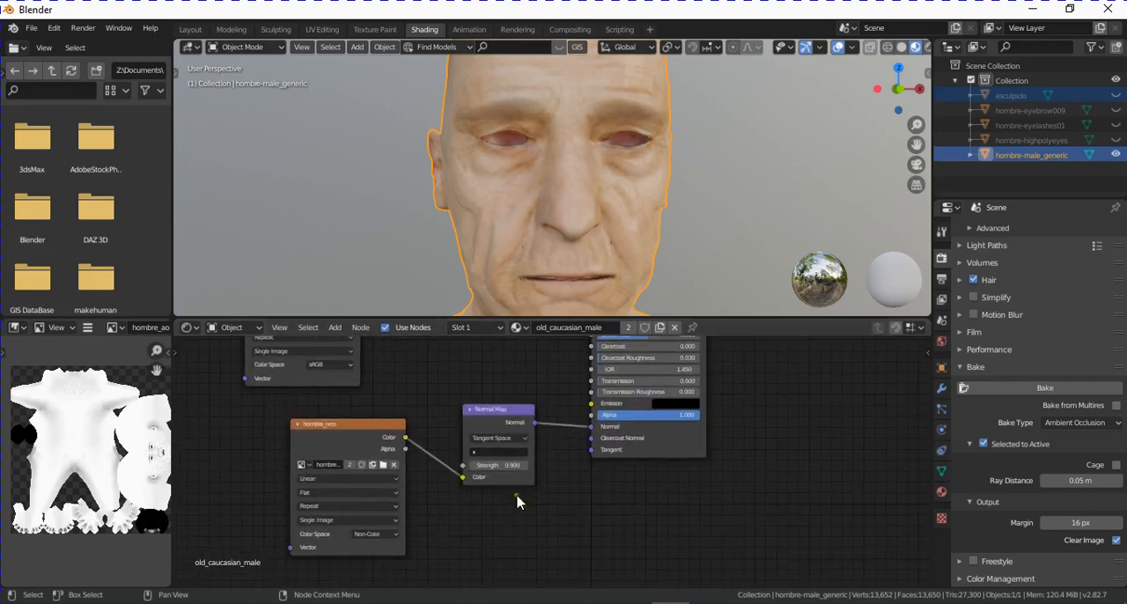
{"action": "left_click_drag", "start_coordinate": [490, 469], "coordinate": [498, 468]}
{"action": "scroll", "coordinate": [626, 226], "scroll_direction": "down", "scroll_amount": 3}
{"action": "middle_click_drag", "start_coordinate": [627, 226], "coordinate": [654, 268]}
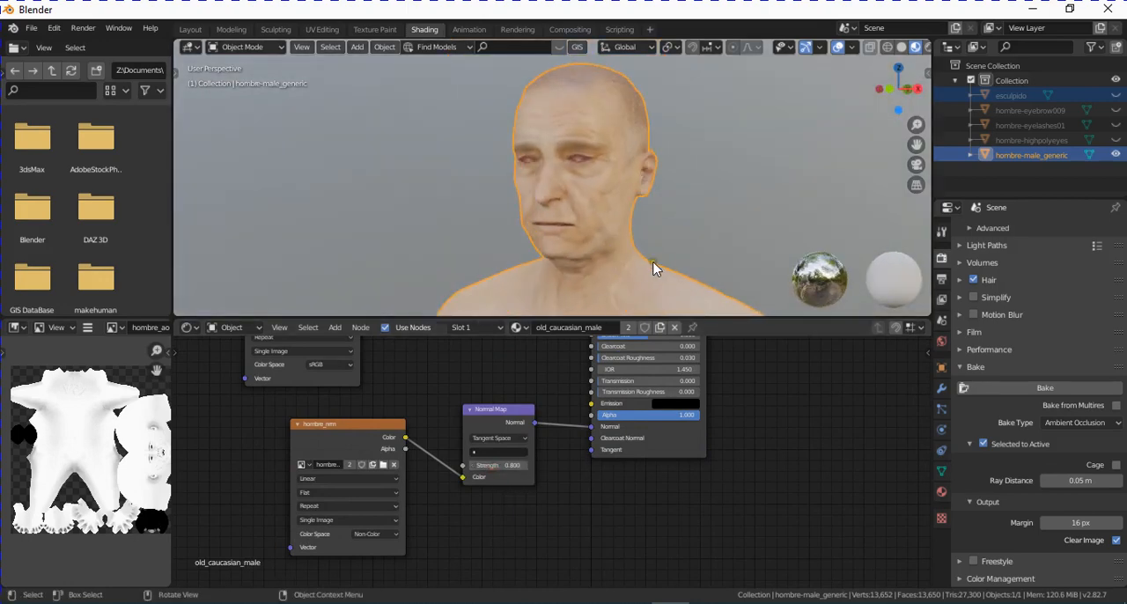